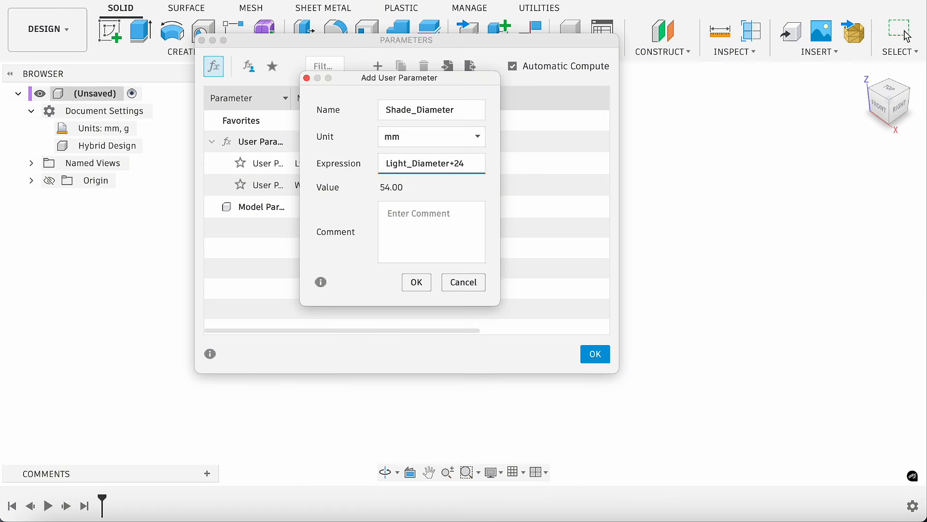
Close the parameters list and create a new internal component named Base under the top-level component
{"action": "left_click", "coordinate": [590, 357]}
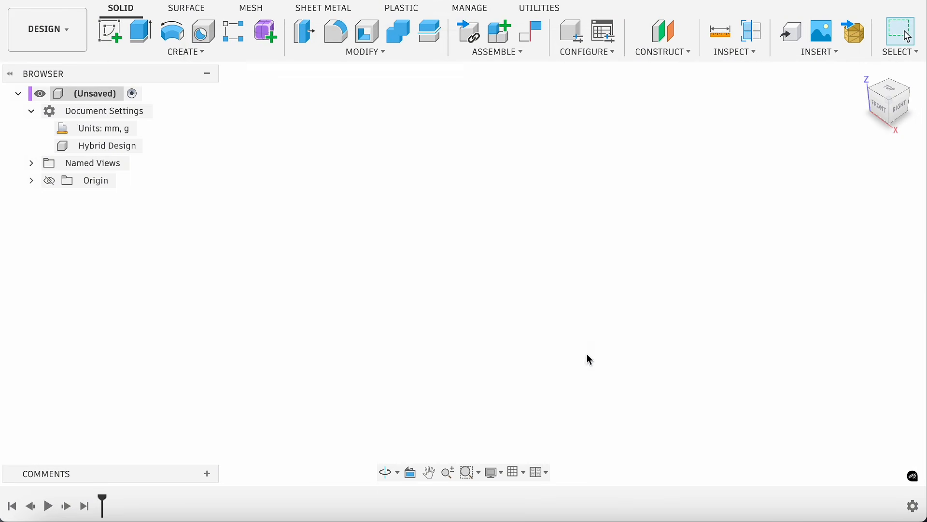
{"action": "right_click", "coordinate": [95, 99]}
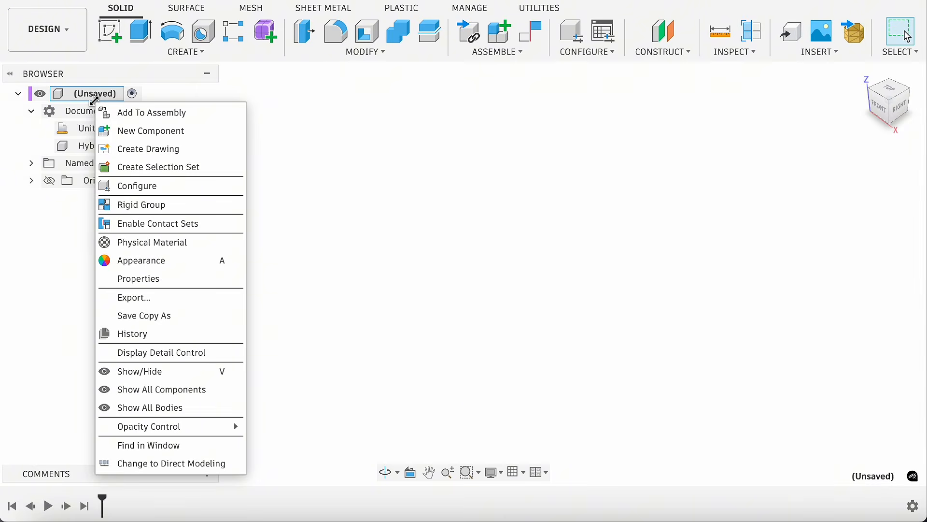
{"action": "left_click", "coordinate": [116, 131]}
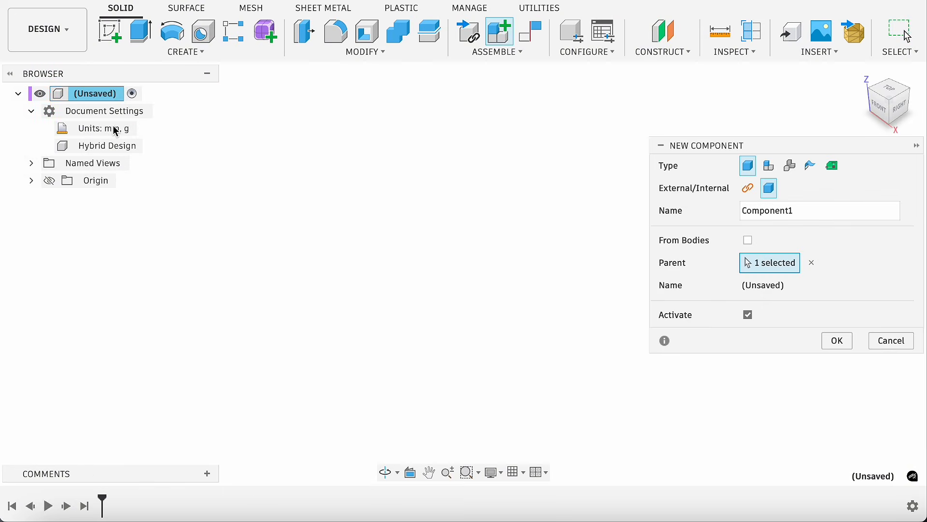
{"action": "left_click", "coordinate": [805, 210]}
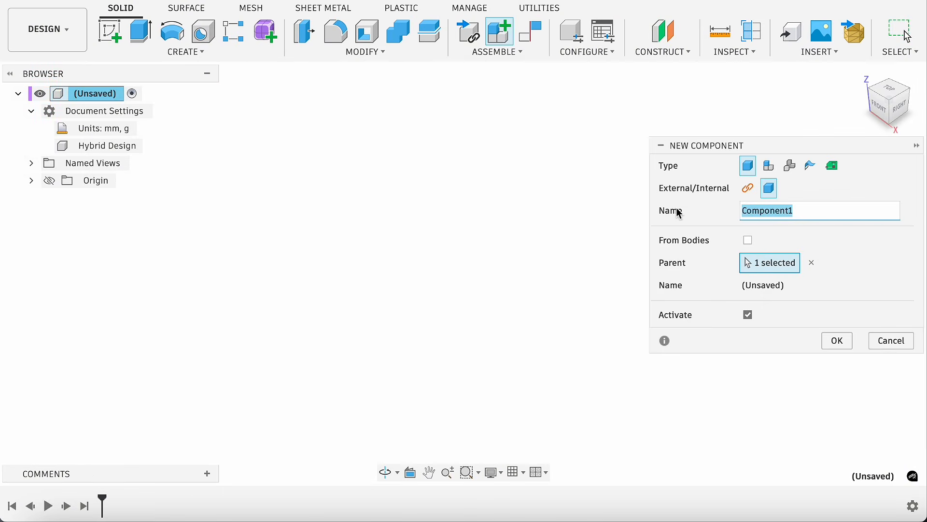
{"action": "type", "text": "Base"}
{"action": "key", "text": "Return"}
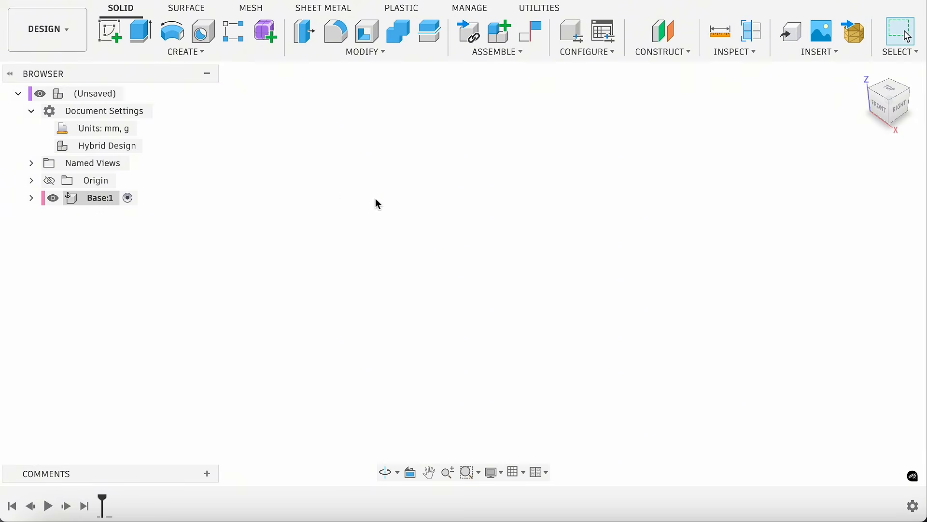
Start a sketch on the horizontal XY plane and draw a circle centred on the origin with diameter Light_Diameter
{"action": "left_click", "coordinate": [111, 31]}
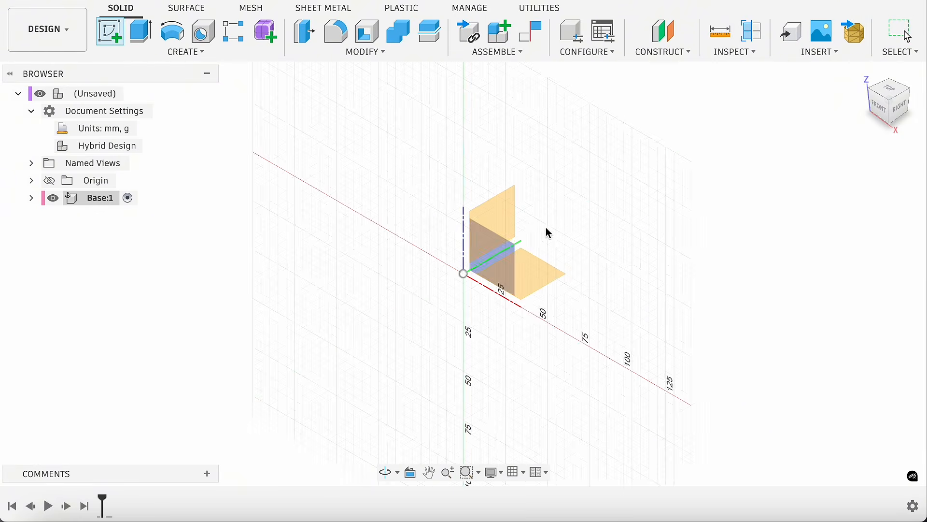
{"action": "left_click", "coordinate": [542, 275]}
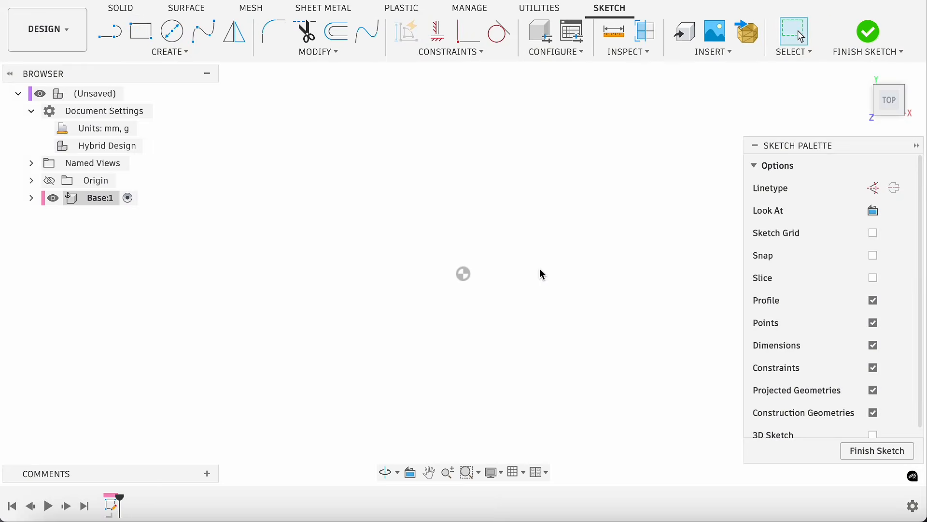
{"action": "key", "text": "c"}
{"action": "left_click", "coordinate": [464, 274]}
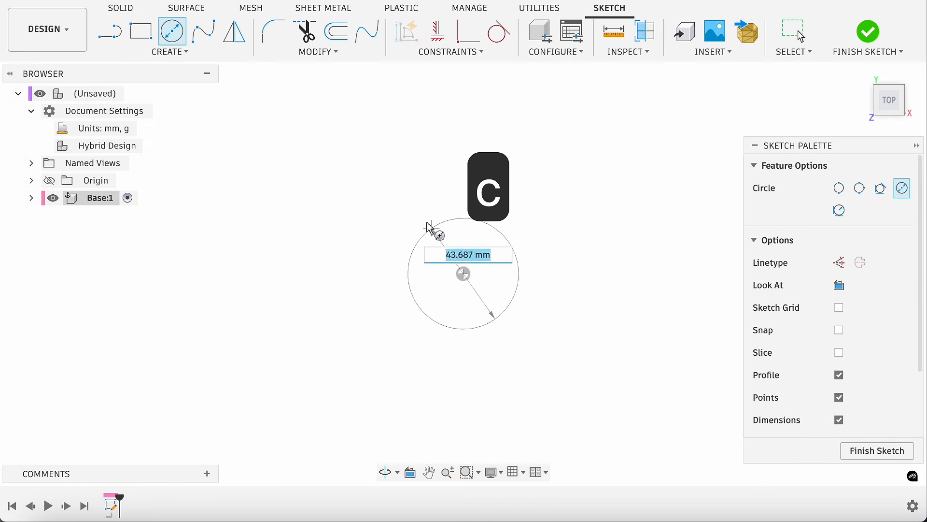
{"action": "type", "text": "Light_Diameter"}
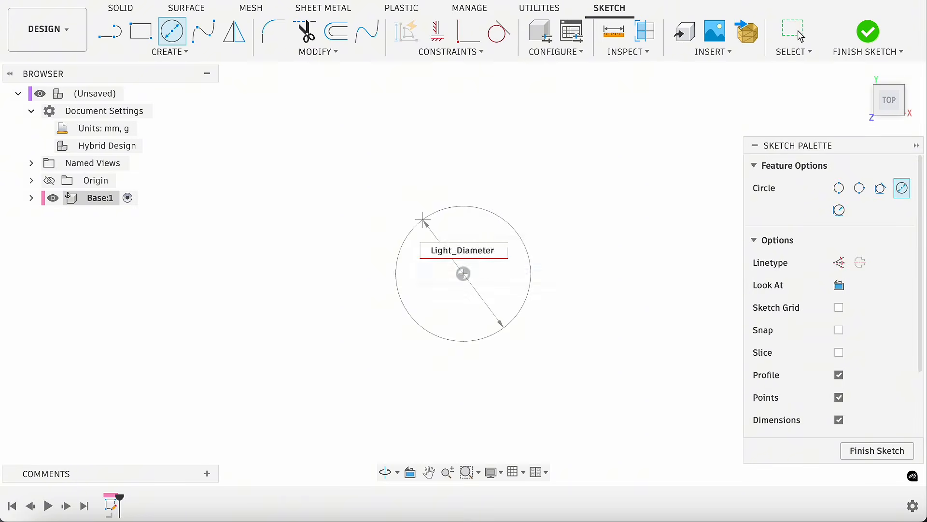
{"action": "key", "text": "Return"}
{"action": "key", "text": "Escape"}
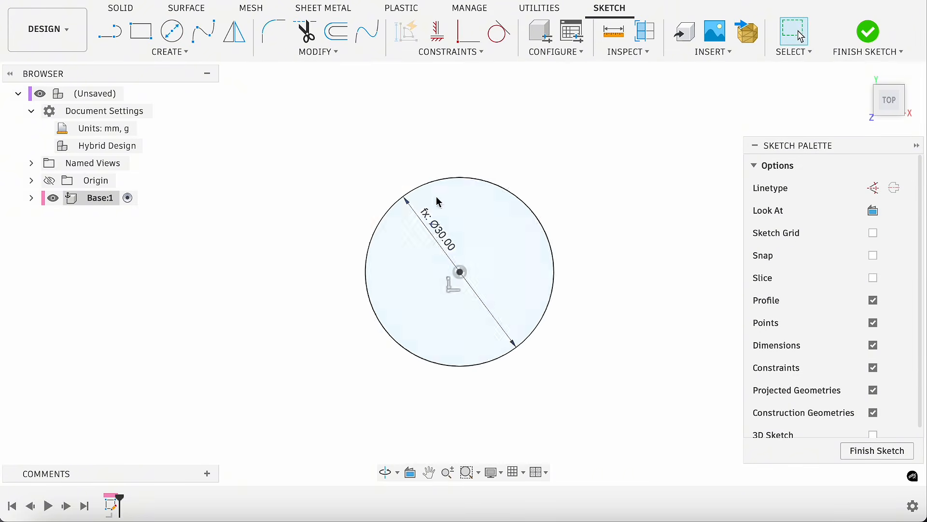
Offset the circle outward by 2 mm and offset the resulting circle outward by another 2 mm
{"action": "left_click", "coordinate": [341, 34]}
{"action": "left_click", "coordinate": [418, 191]}
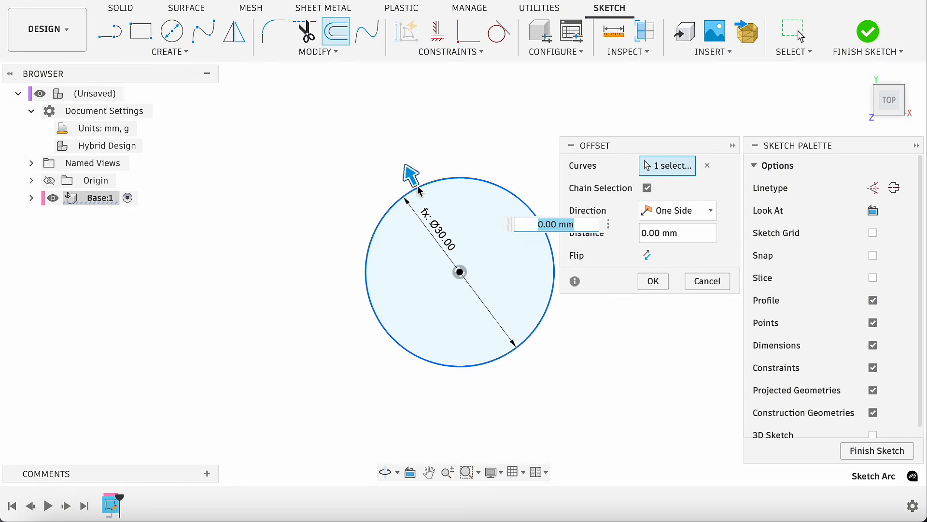
{"action": "type", "text": "2"}
{"action": "key", "text": "Return"}
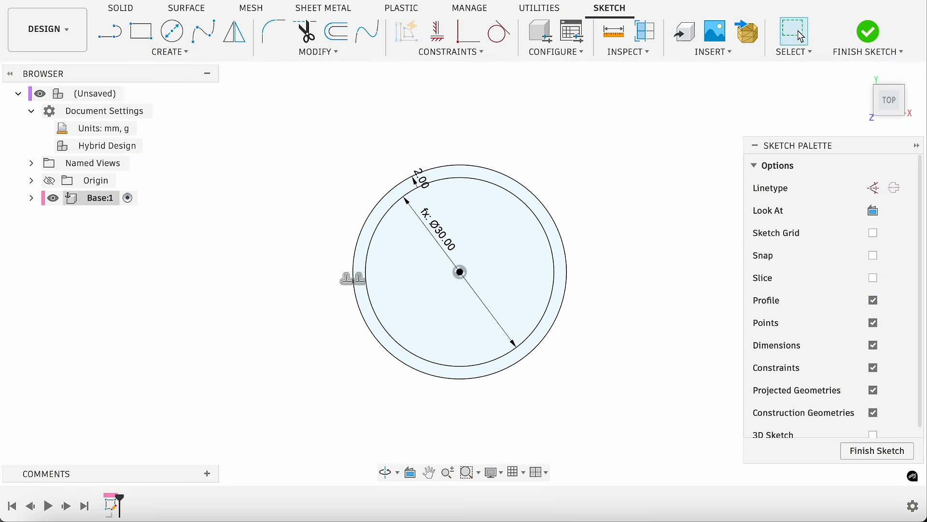
{"action": "left_click", "coordinate": [337, 32]}
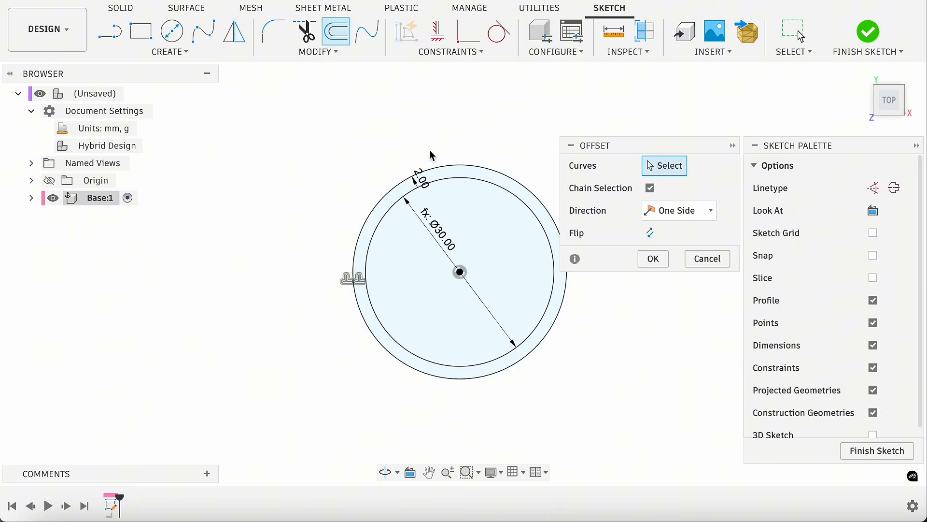
{"action": "left_click", "coordinate": [449, 167]}
{"action": "type", "text": "2"}
{"action": "key", "text": "Return"}
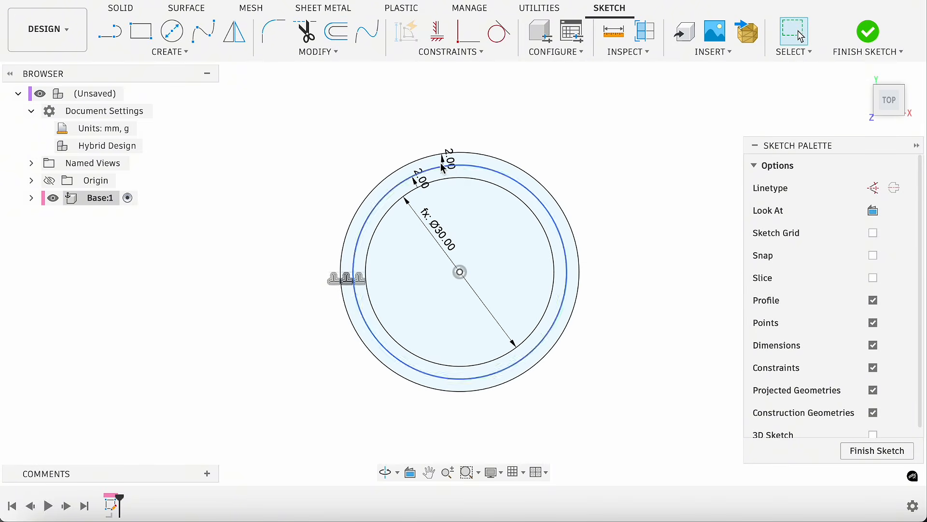
Offset the middle of the three circles outward by 10 mm and finish the sketch
{"action": "left_click", "coordinate": [338, 31]}
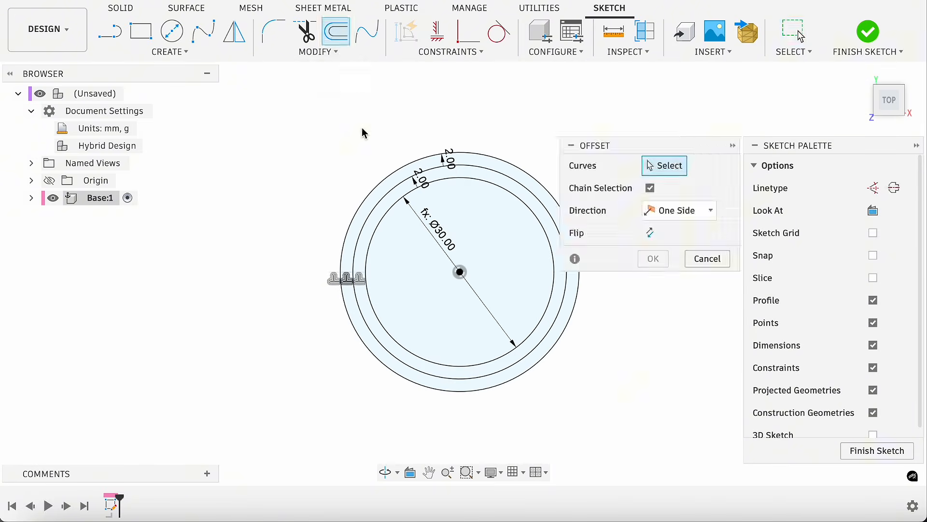
{"action": "left_click", "coordinate": [375, 220]}
{"action": "type", "text": "10"}
{"action": "key", "text": "Return"}
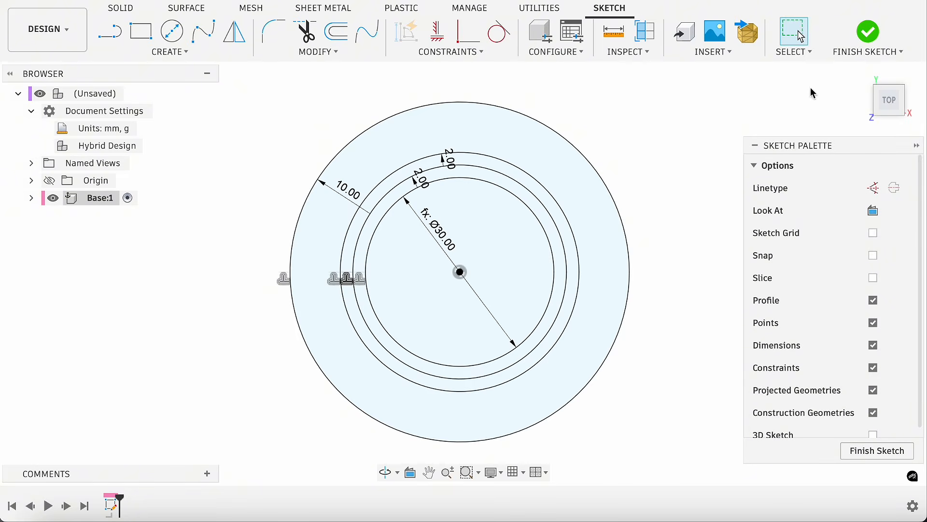
{"action": "left_click", "coordinate": [864, 36]}
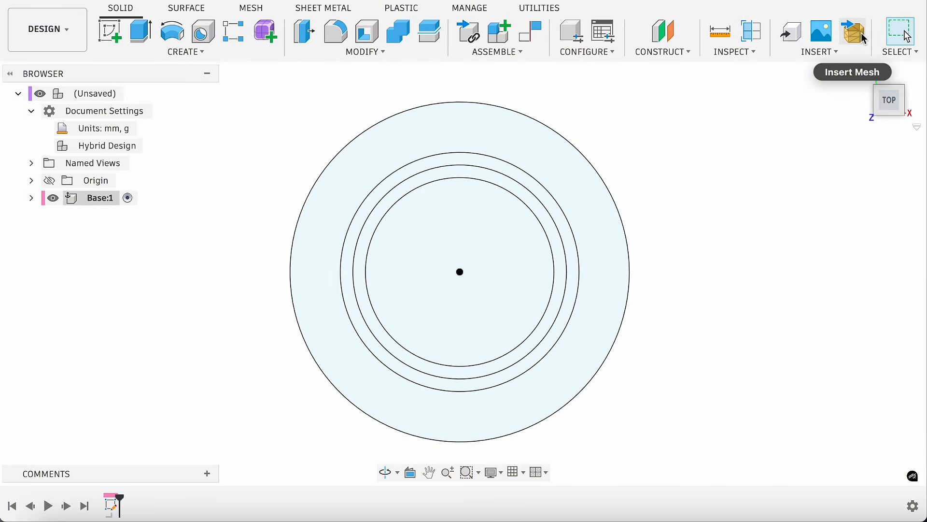
Rename the sketch inside the Base component as Base
{"action": "left_click", "coordinate": [32, 199]}
{"action": "left_click", "coordinate": [44, 233]}
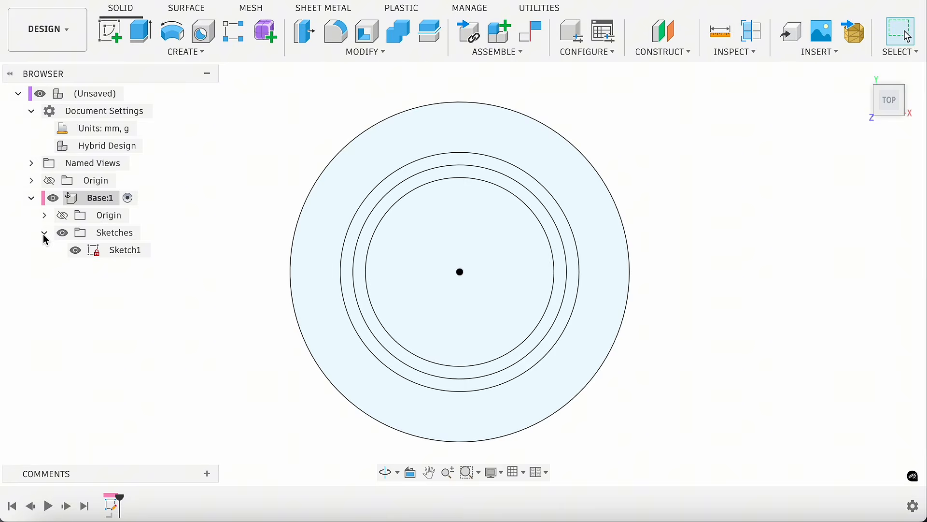
{"action": "right_click", "coordinate": [119, 257]}
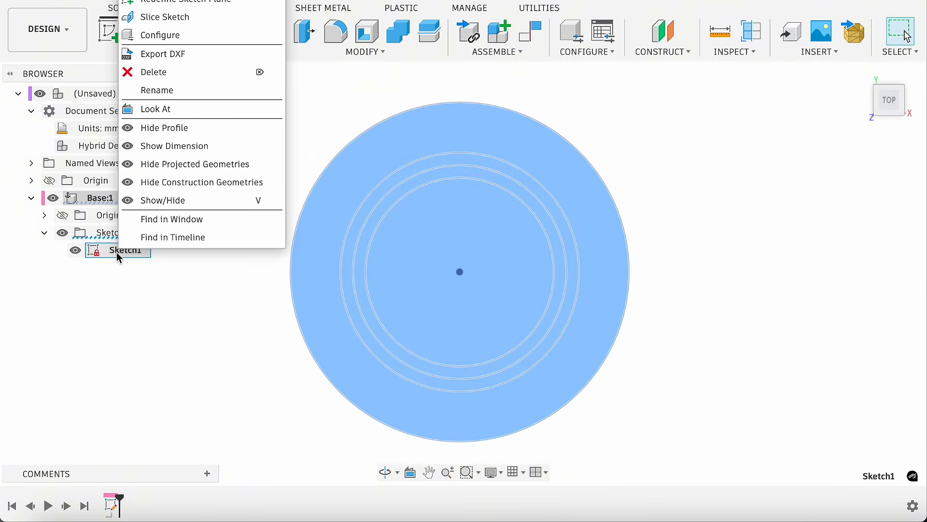
{"action": "left_click", "coordinate": [166, 100]}
{"action": "type", "text": "Bas"}
{"action": "key", "text": "Return"}
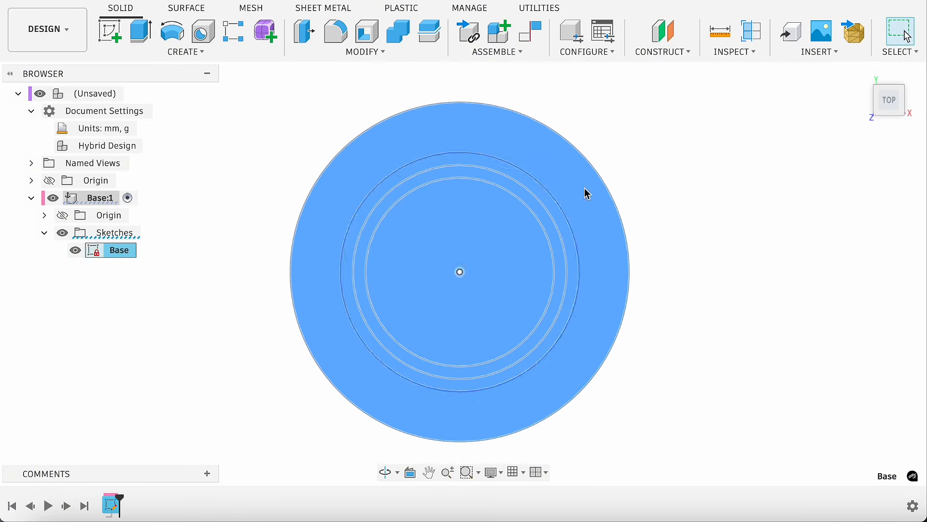
{"action": "left_click", "coordinate": [725, 195]}
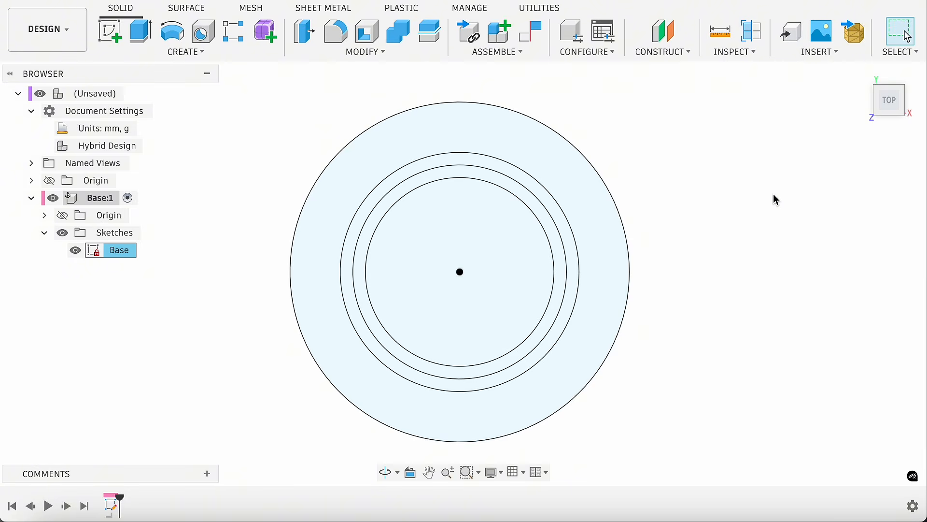
Extrude all four profiles of the Base sketch upward 8 mm as a new body
{"action": "key", "text": "e"}
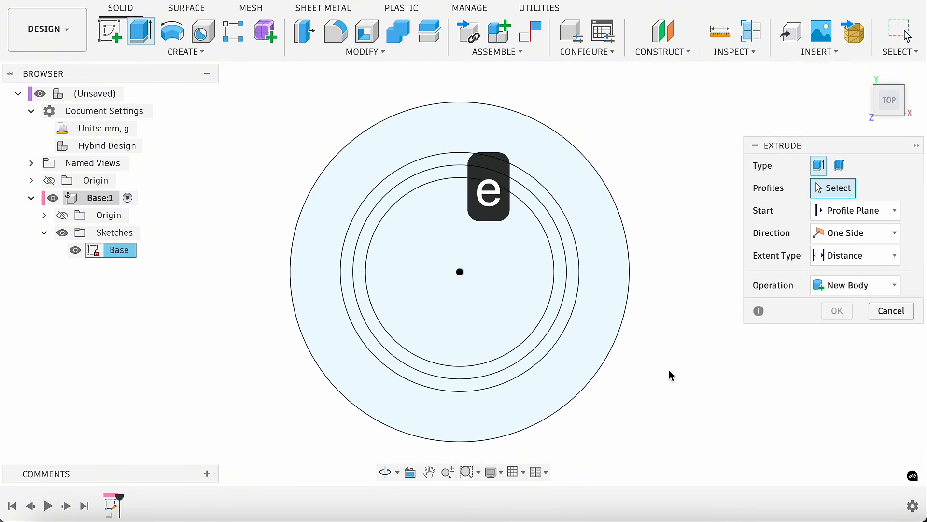
{"action": "double_click", "coordinate": [495, 292]}
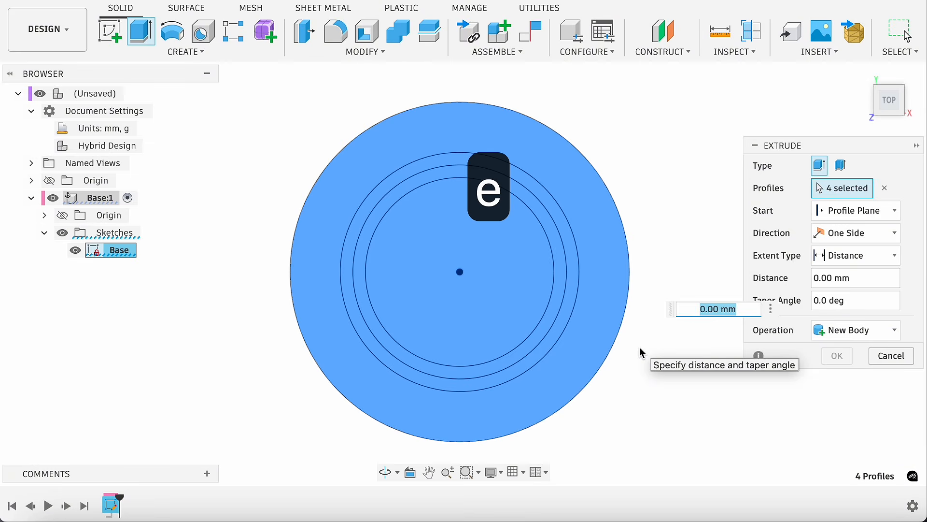
{"action": "left_click_drag", "start_coordinate": [578, 261], "coordinate": [578, 225]}
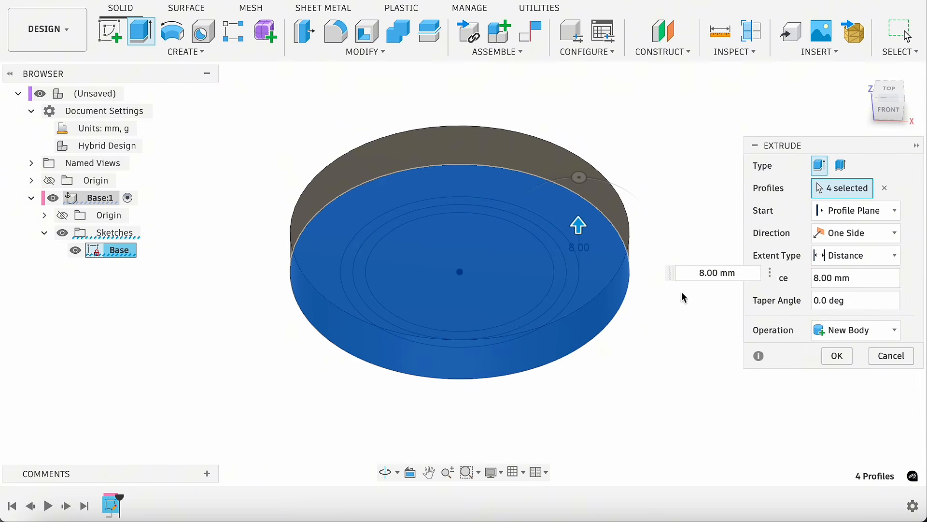
{"action": "left_click", "coordinate": [830, 356]}
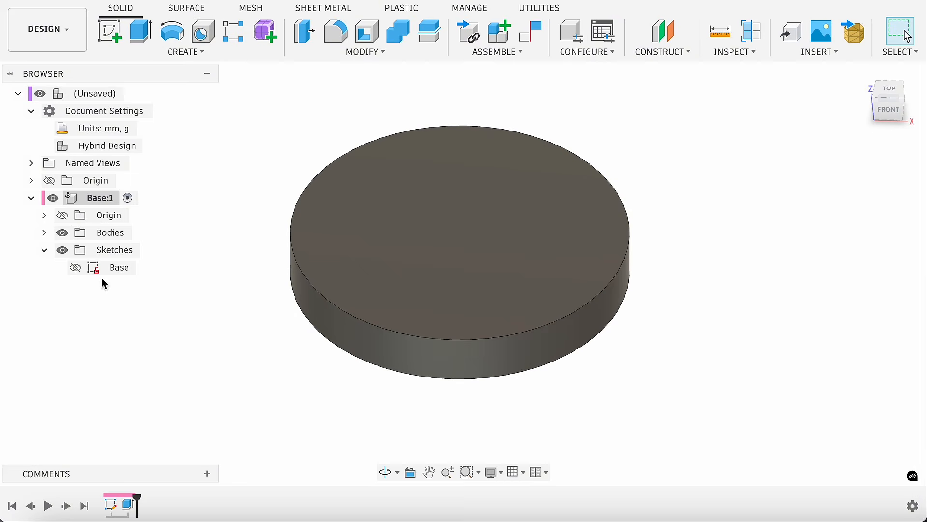
Show the Base sketch and extrude the ring between its two innermost circles upward 16 mm, joined to the disc body
{"action": "left_click", "coordinate": [75, 268]}
{"action": "left_click", "coordinate": [62, 232]}
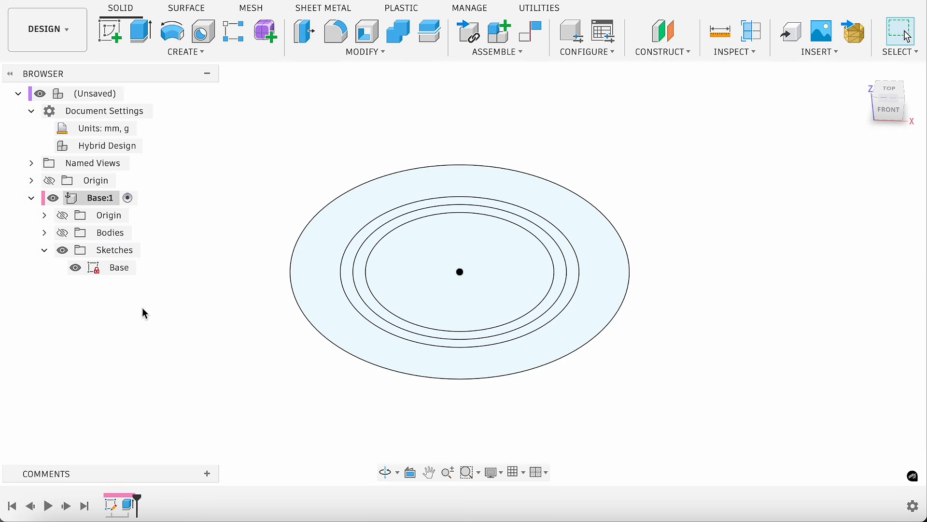
{"action": "key", "text": "e"}
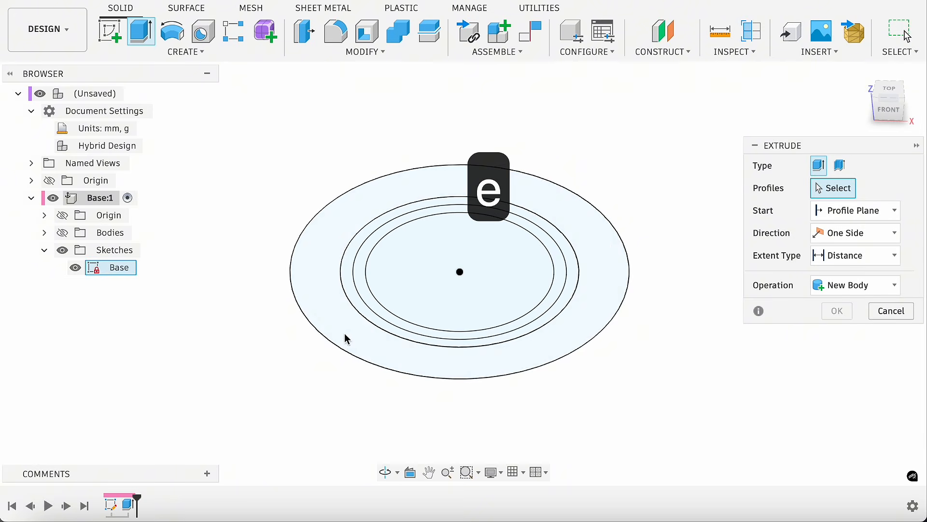
{"action": "left_click", "coordinate": [363, 296]}
{"action": "left_click_drag", "start_coordinate": [553, 263], "coordinate": [554, 199]}
{"action": "type", "text": "16"}
{"action": "key", "text": "Return"}
{"action": "left_click", "coordinate": [63, 232]}
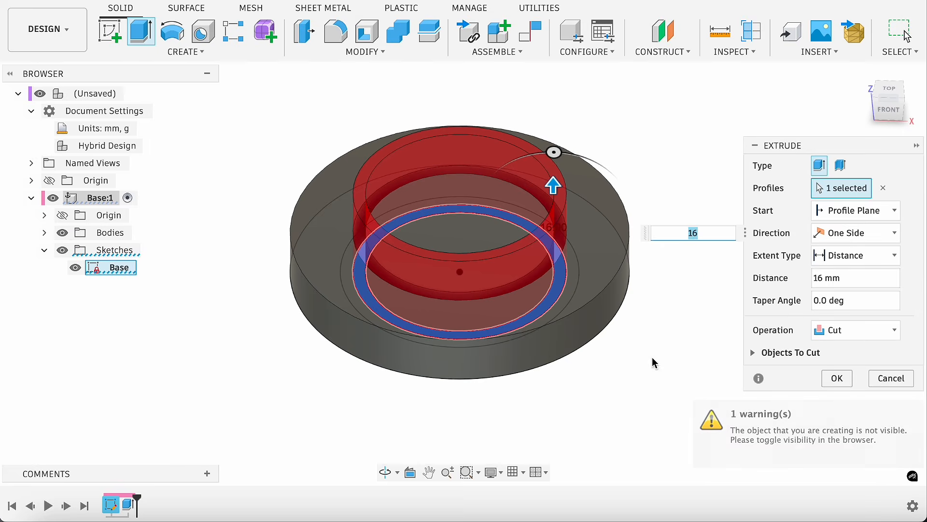
{"action": "left_click", "coordinate": [893, 330]}
{"action": "left_click", "coordinate": [846, 350]}
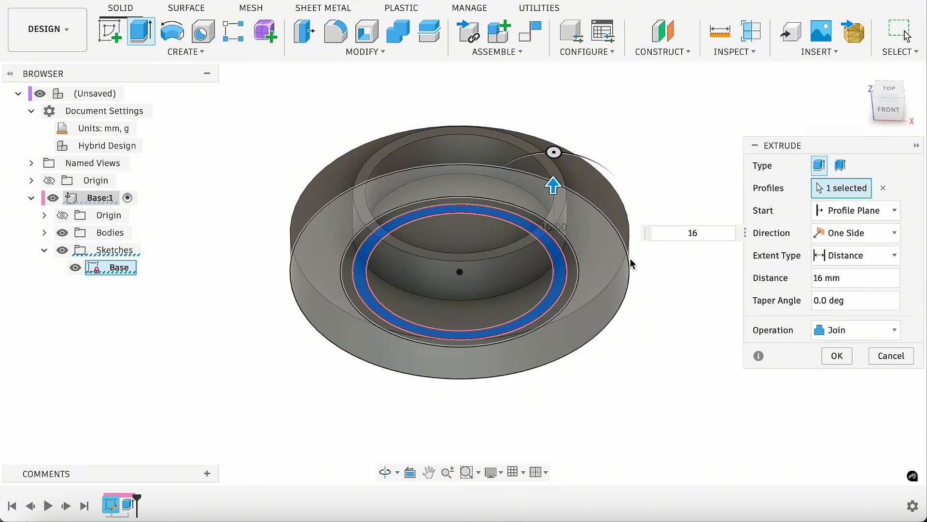
{"action": "left_click", "coordinate": [837, 356]}
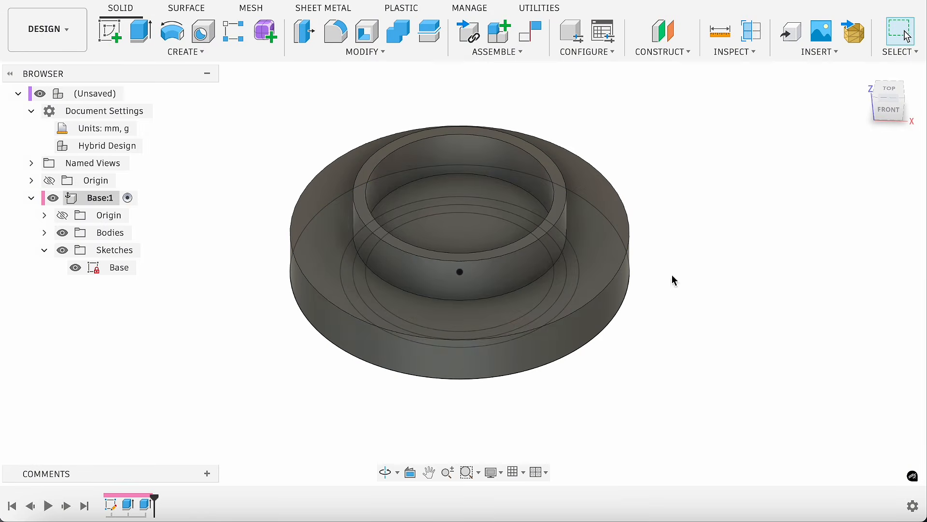
Rename the body in the Base component as Base and collapse the component's tree
{"action": "left_click", "coordinate": [45, 234]}
{"action": "right_click", "coordinate": [128, 255]}
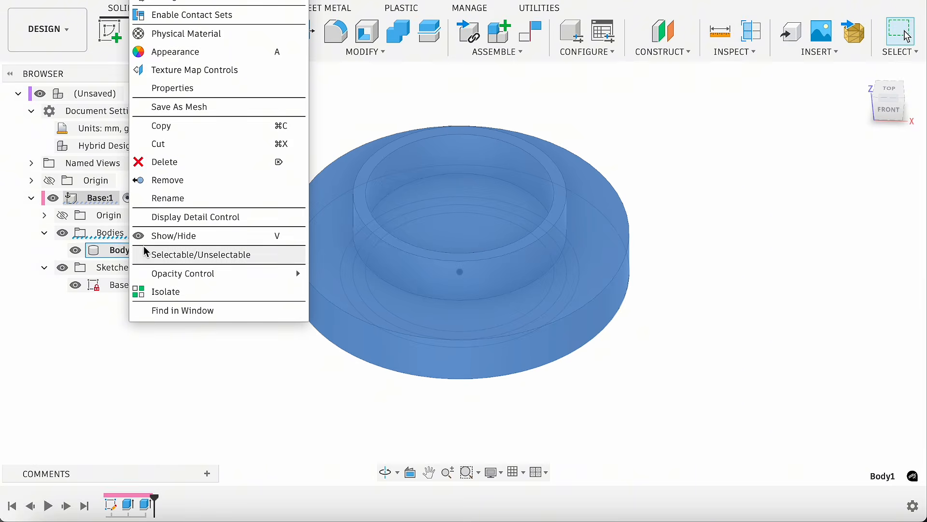
{"action": "left_click", "coordinate": [181, 198]}
{"action": "type", "text": "Base"}
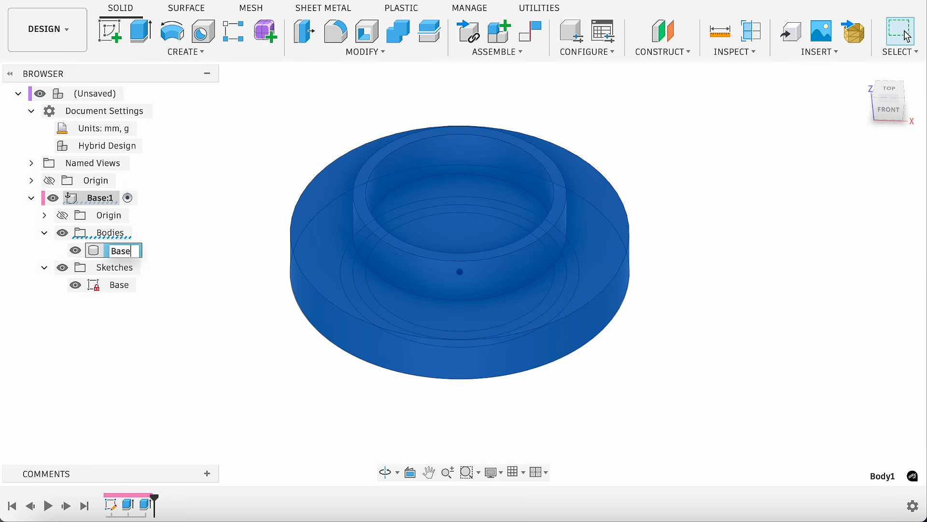
{"action": "key", "text": "Return"}
{"action": "left_click", "coordinate": [33, 199]}
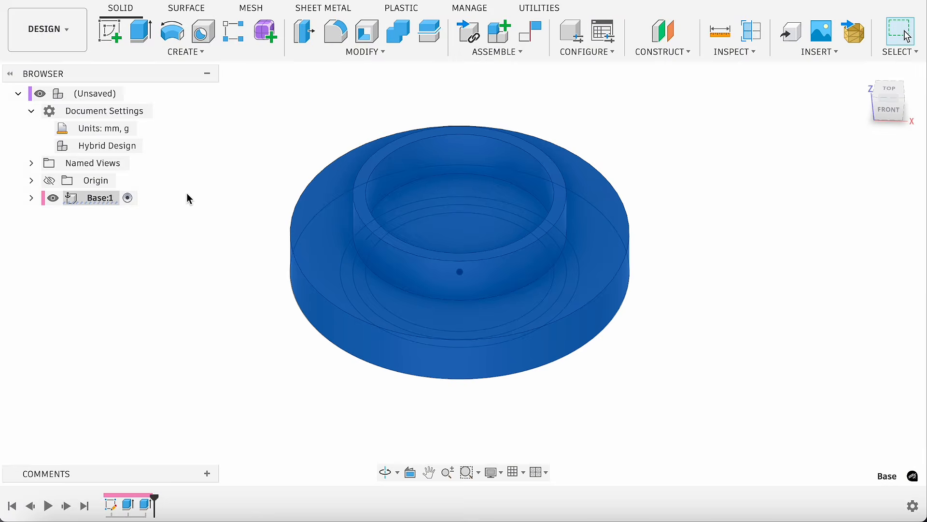
Activate the top-level assembly and create a new internal component named Lampshade under it
{"action": "left_click", "coordinate": [110, 93]}
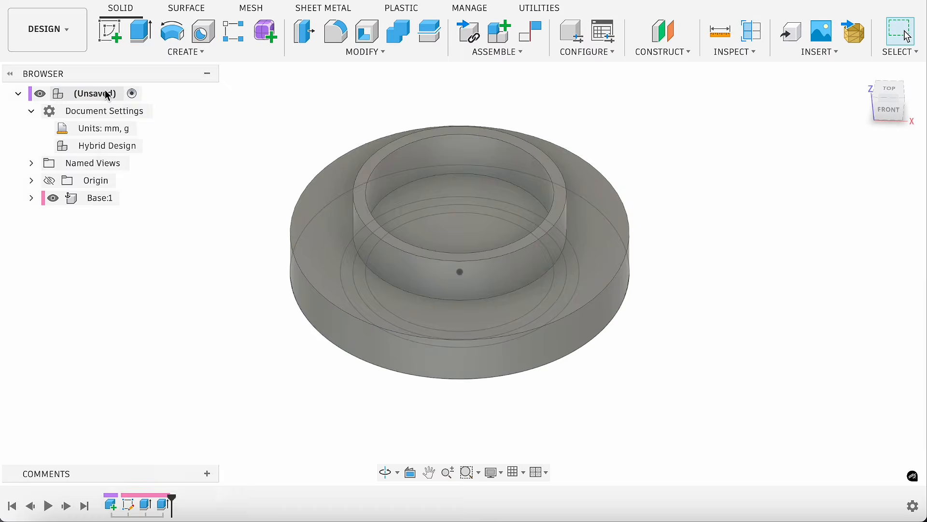
{"action": "right_click", "coordinate": [106, 94]}
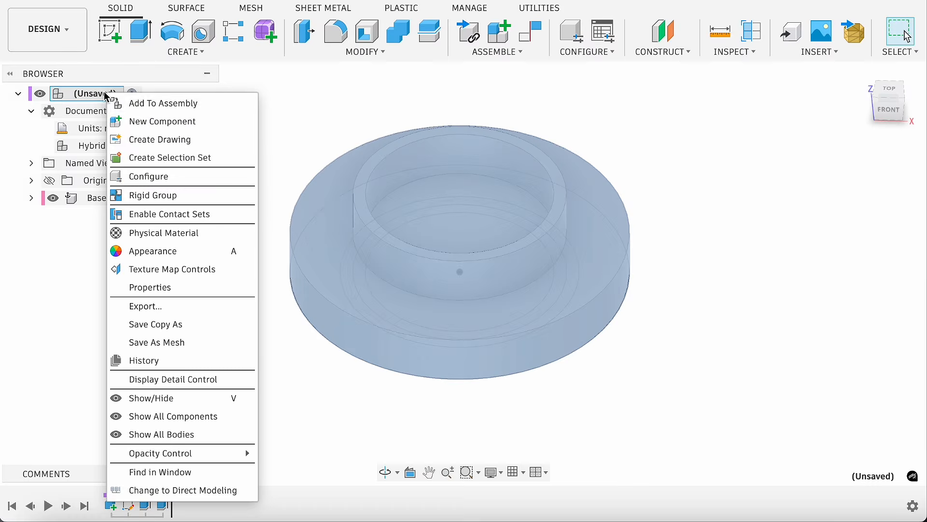
{"action": "left_click", "coordinate": [148, 124]}
{"action": "left_click_drag", "start_coordinate": [800, 212], "coordinate": [666, 203]}
{"action": "type", "text": "Lampshade"}
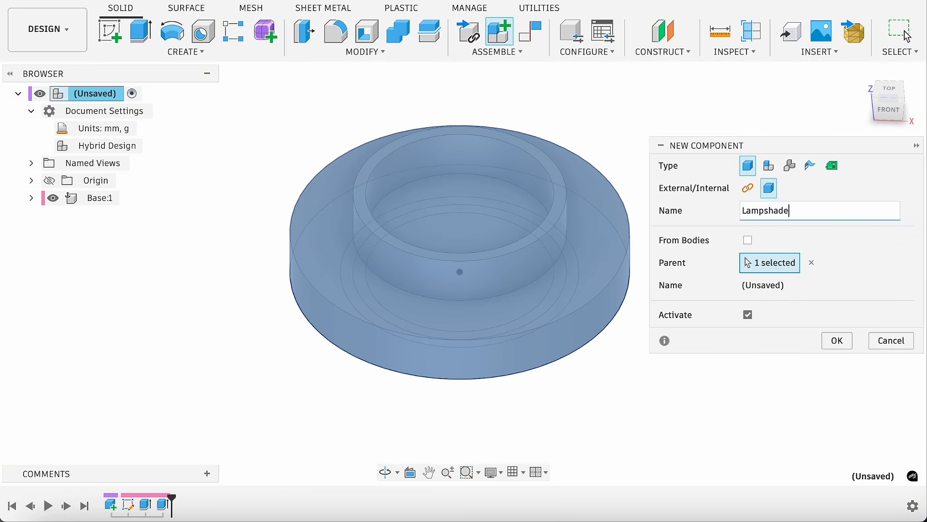
{"action": "key", "text": "Return"}
Extrude the Base sketch ring between the second and third circles from the centre 8 mm upward from the disc's top face as a new body
{"action": "key", "text": "e"}
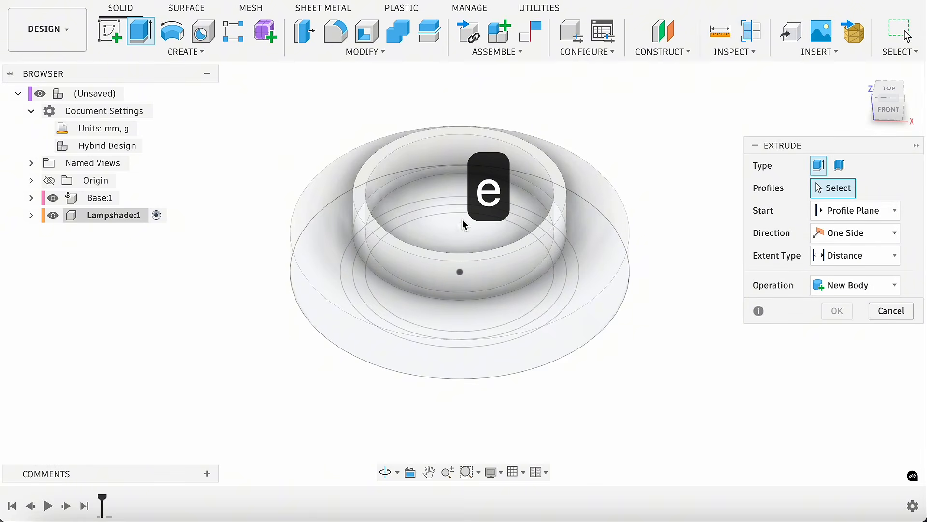
{"action": "left_click", "coordinate": [31, 198]}
{"action": "left_click", "coordinate": [62, 234]}
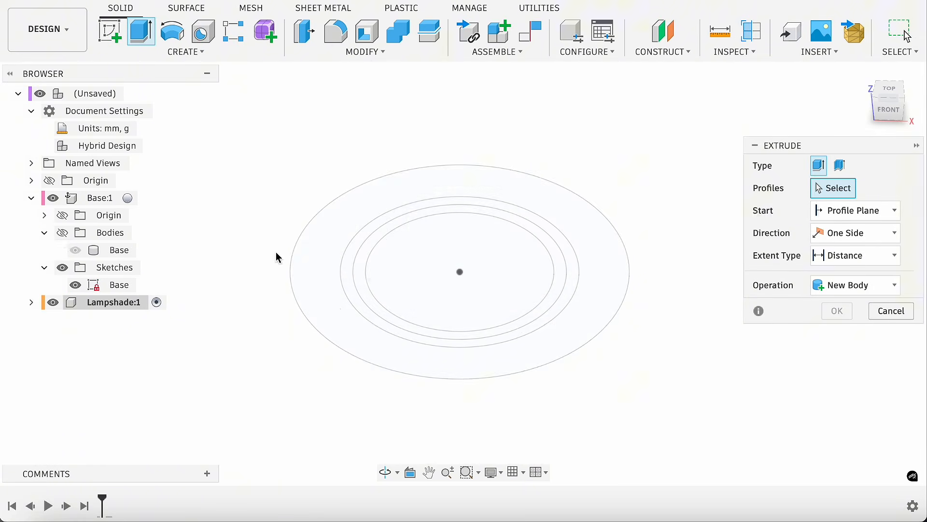
{"action": "left_click", "coordinate": [356, 285]}
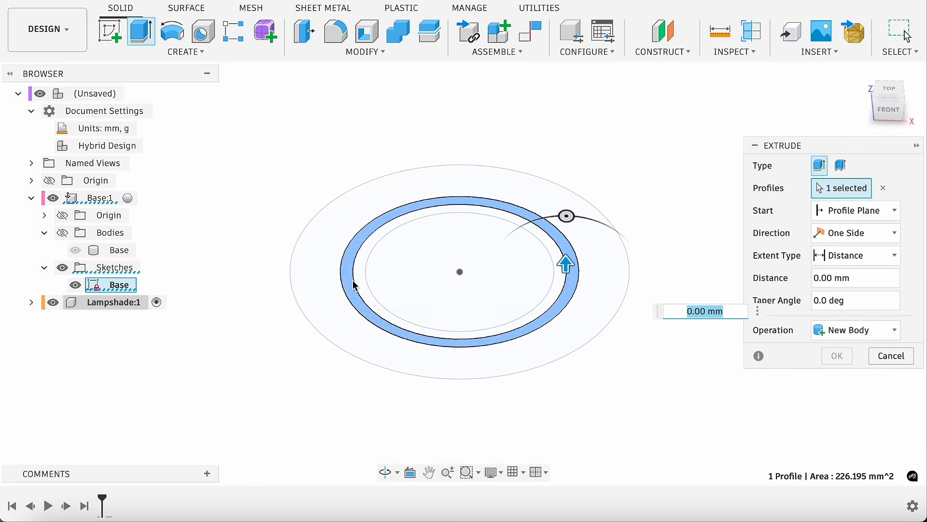
{"action": "left_click", "coordinate": [854, 211]}
{"action": "left_click", "coordinate": [831, 267]}
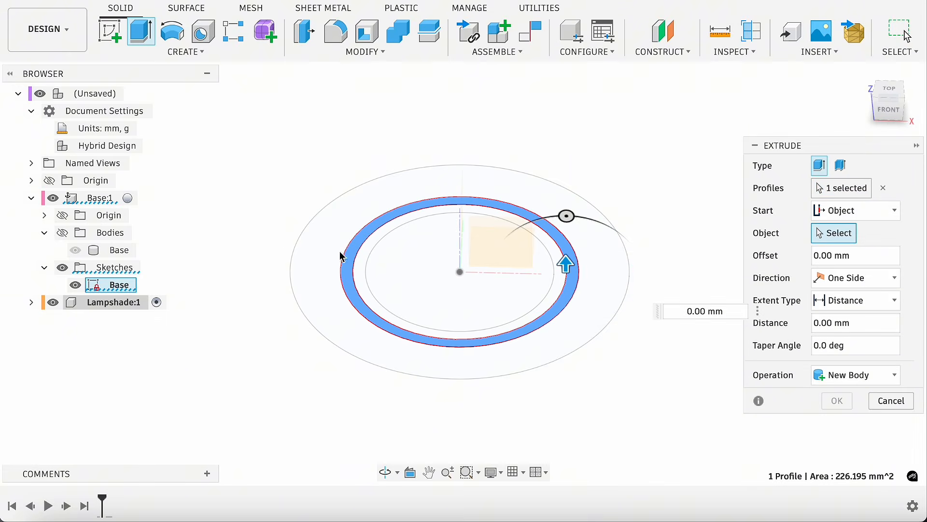
{"action": "left_click", "coordinate": [62, 233]}
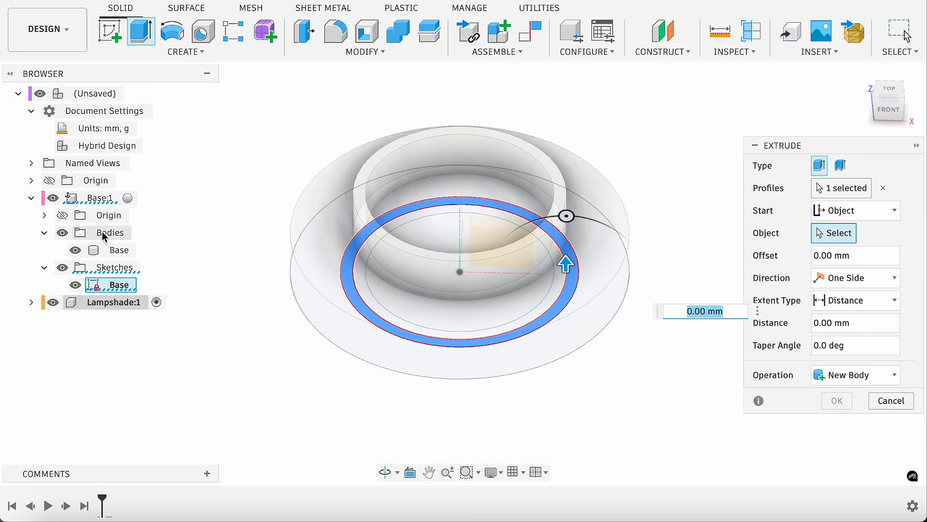
{"action": "left_click", "coordinate": [325, 222]}
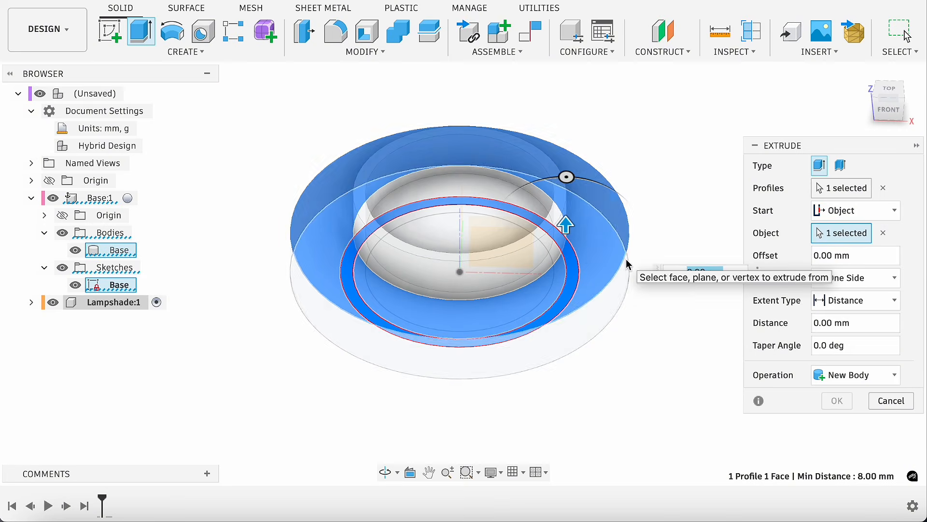
{"action": "left_click_drag", "start_coordinate": [566, 224], "coordinate": [566, 186]}
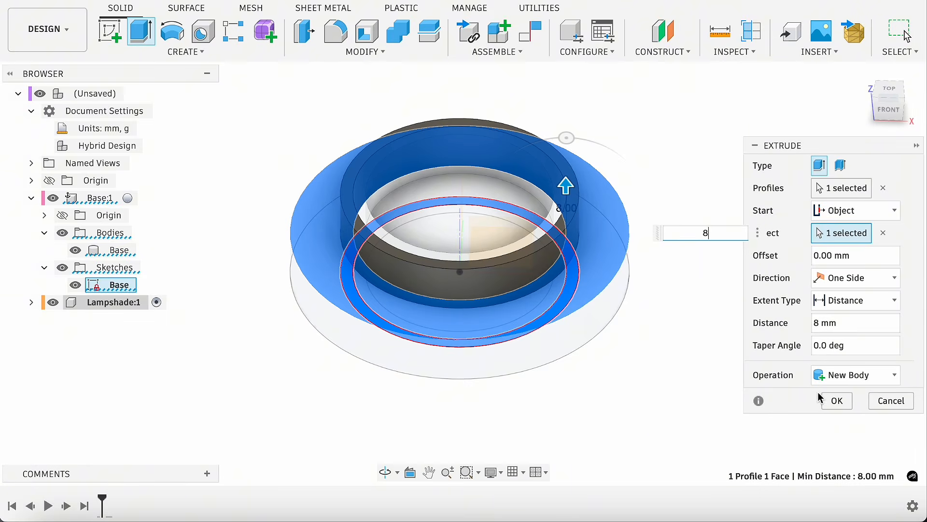
{"action": "left_click", "coordinate": [837, 400]}
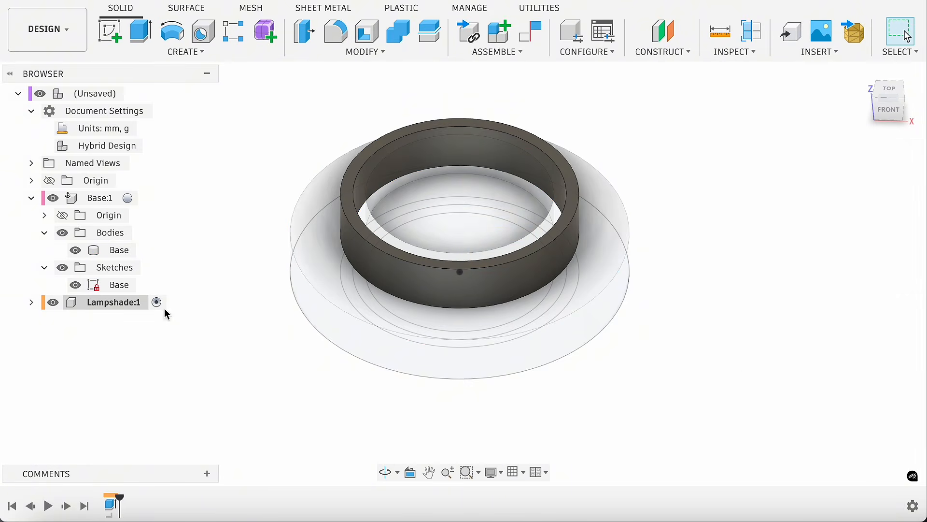
Rename the body in the Lampshade component as Fitting and collapse both components' trees
{"action": "left_click", "coordinate": [32, 303]}
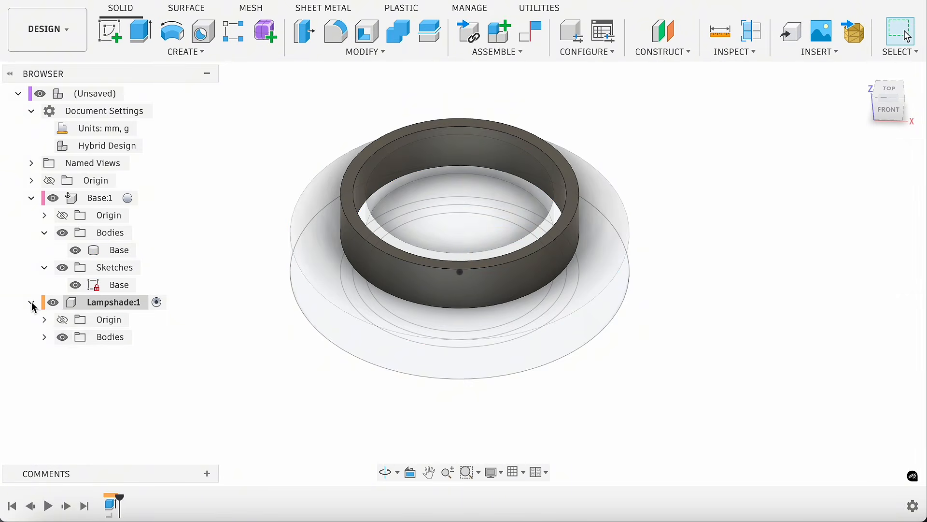
{"action": "left_click", "coordinate": [45, 337]}
{"action": "right_click", "coordinate": [115, 363]}
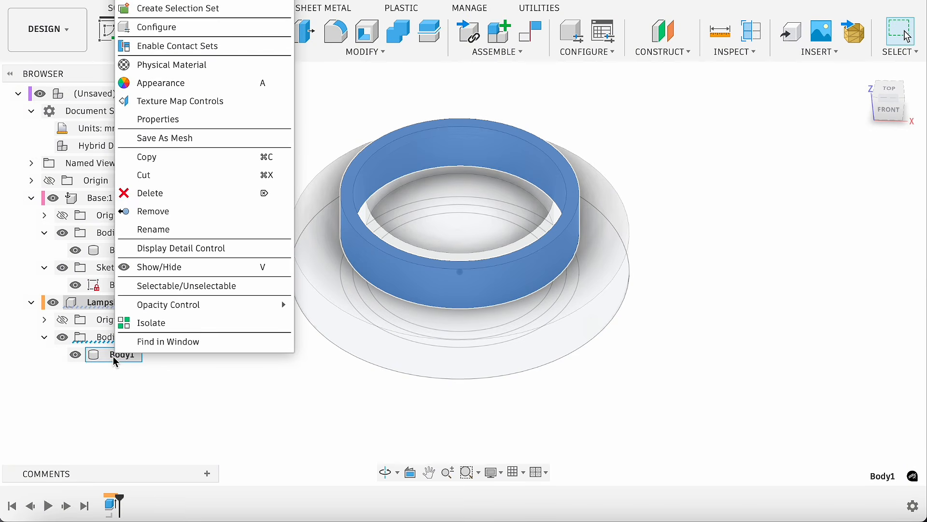
{"action": "left_click", "coordinate": [182, 231]}
{"action": "type", "text": "Fitting"}
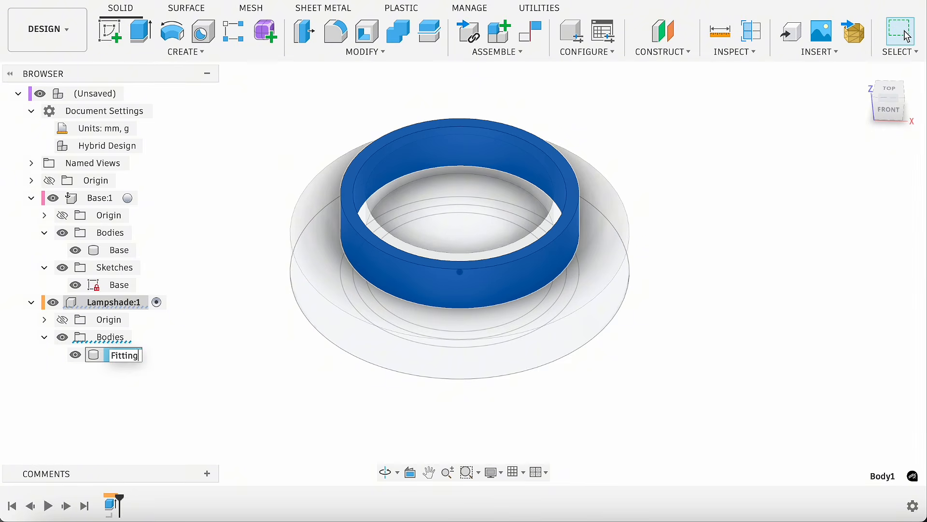
{"action": "key", "text": "Return"}
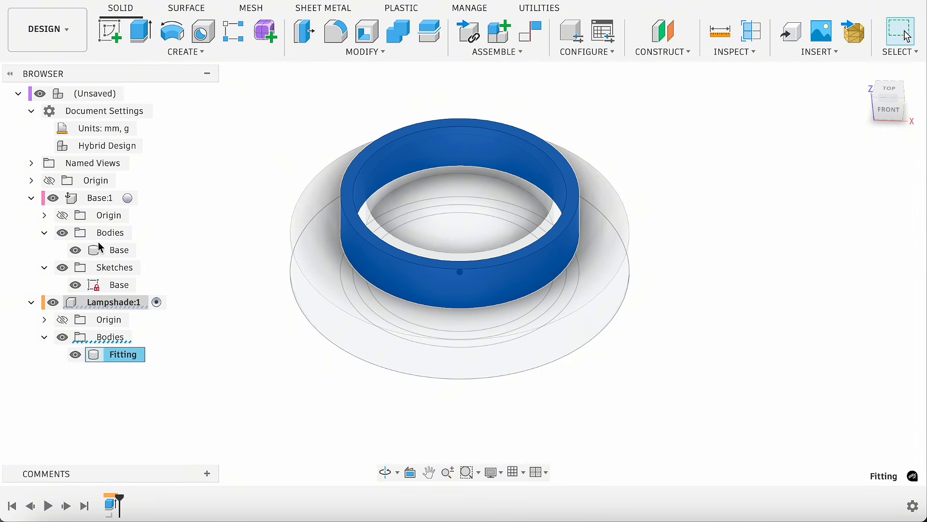
{"action": "left_click", "coordinate": [31, 302]}
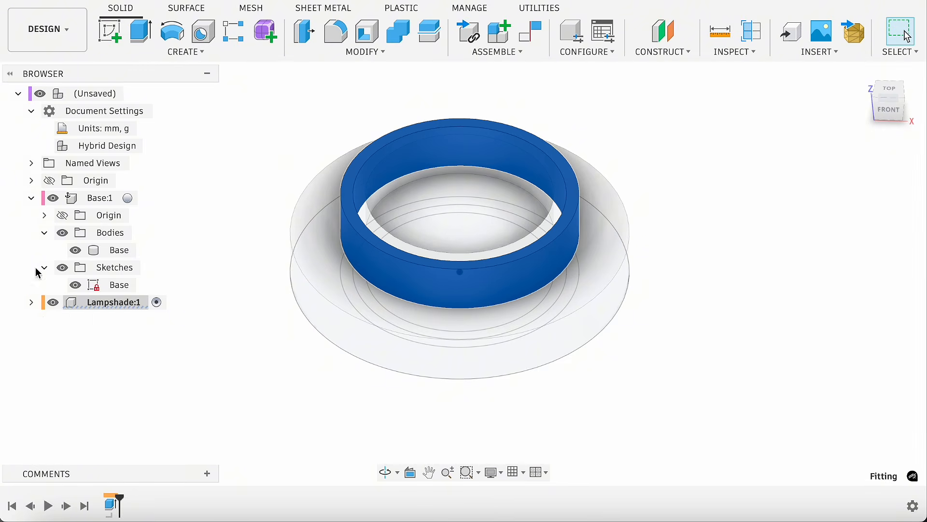
{"action": "left_click", "coordinate": [32, 198]}
Create a section analysis on the assembly's XZ origin plane with the cut direction flipped
{"action": "left_click", "coordinate": [752, 53]}
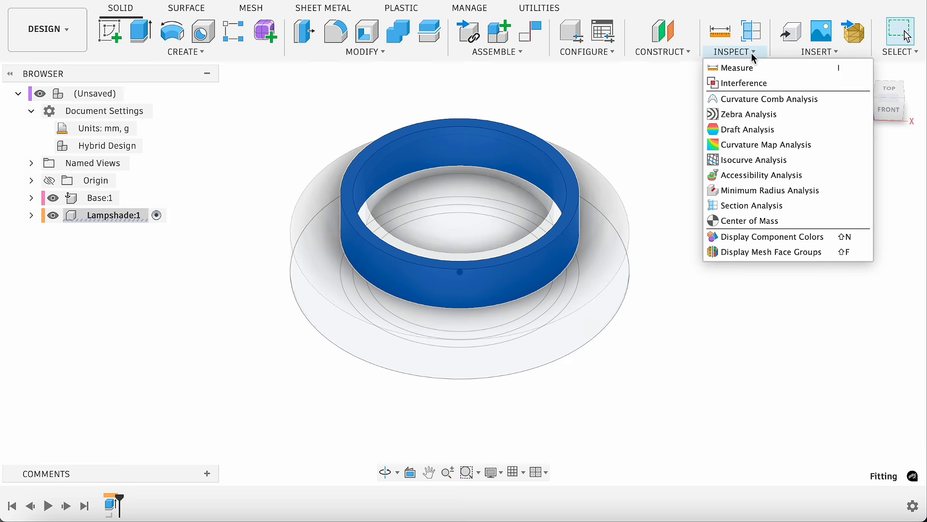
{"action": "left_click", "coordinate": [774, 205]}
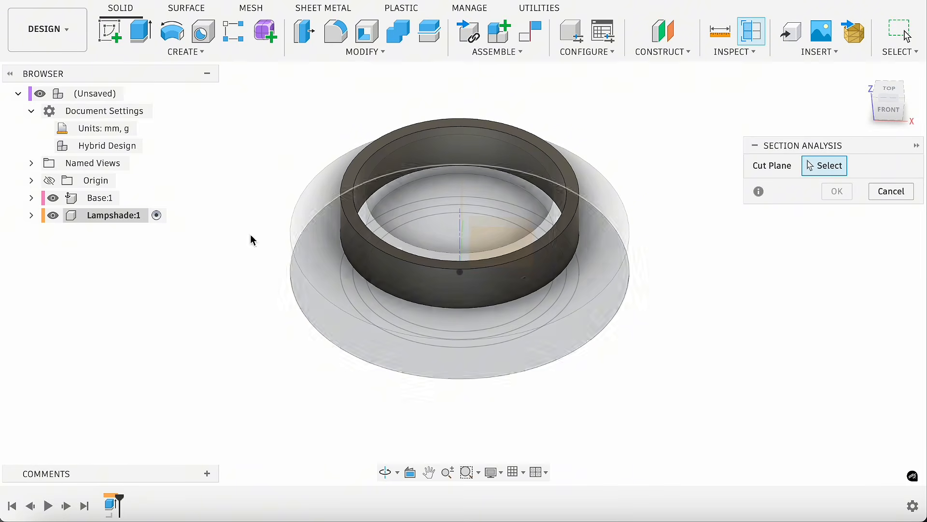
{"action": "left_click", "coordinate": [31, 180]}
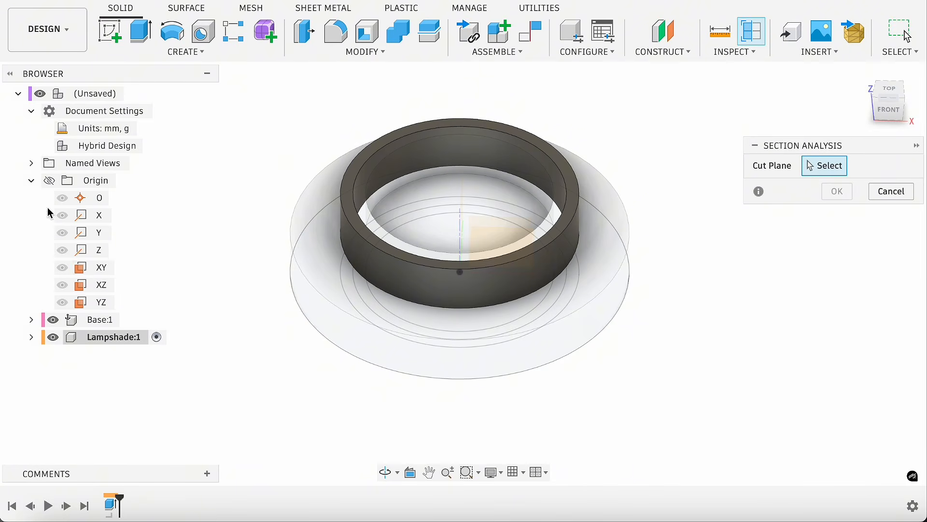
{"action": "left_click", "coordinate": [88, 285]}
{"action": "left_click", "coordinate": [826, 255]}
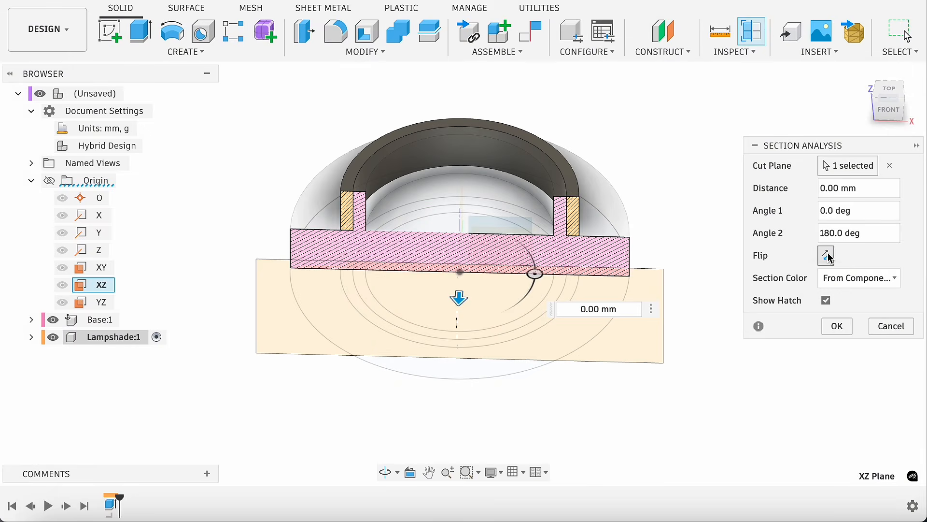
{"action": "left_click", "coordinate": [837, 327]}
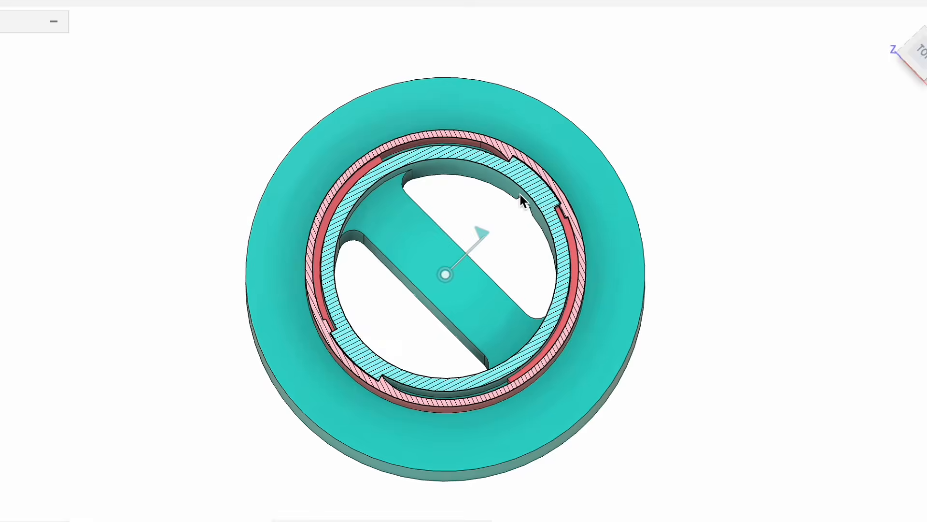
Rotate the base in the sectioned twist-lock example to examine how its tabs engage the surrounding ring
{"action": "left_click", "coordinate": [517, 170]}
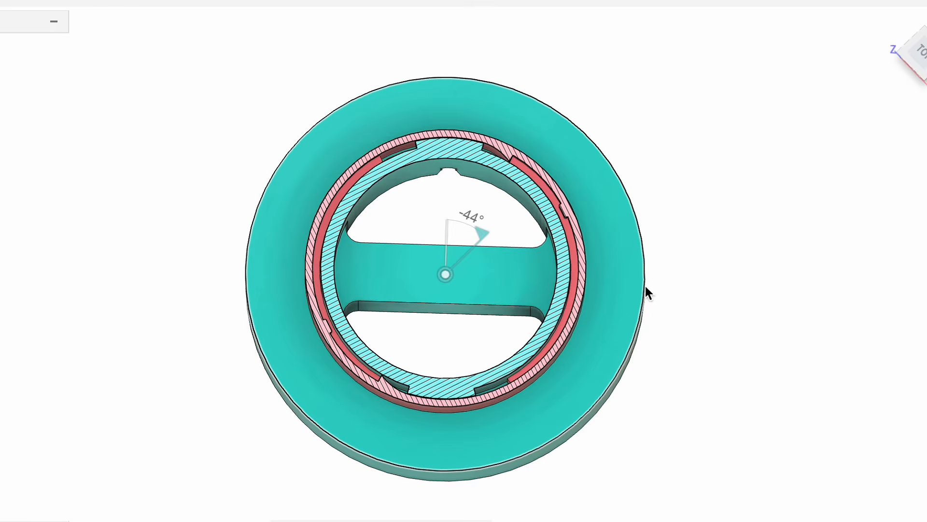
{"action": "left_click_drag", "start_coordinate": [641, 294], "coordinate": [439, 115]}
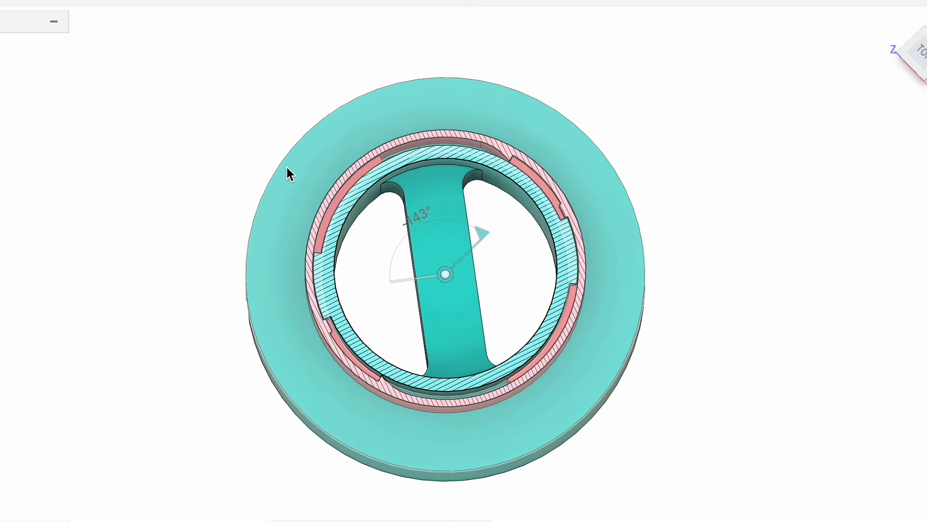
{"action": "left_click_drag", "start_coordinate": [286, 167], "coordinate": [285, 280]}
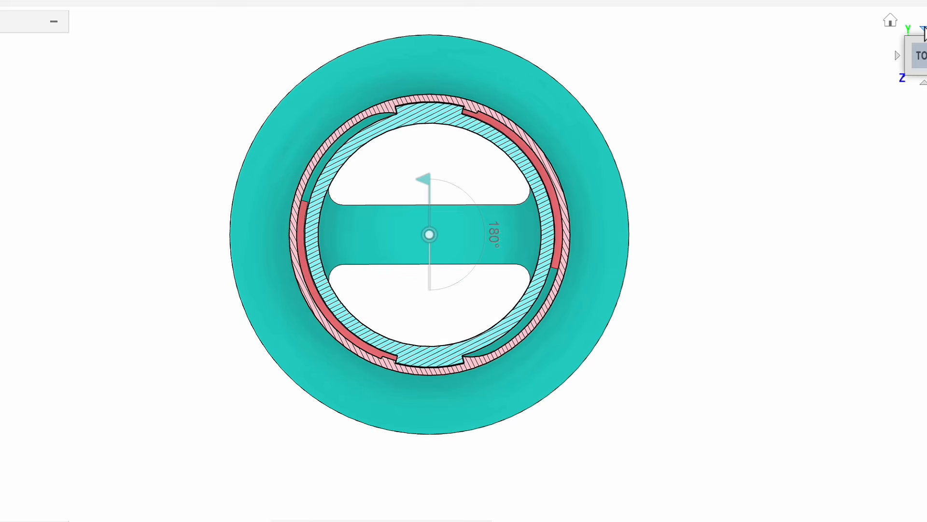
Capture a screenshot of the twist-lock example's sectioned top view and pin it on screen as a reference
{"action": "key", "text": "F1"}
{"action": "left_click_drag", "start_coordinate": [182, 18], "coordinate": [660, 422]}
{"action": "left_click_drag", "start_coordinate": [676, 452], "coordinate": [678, 453]}
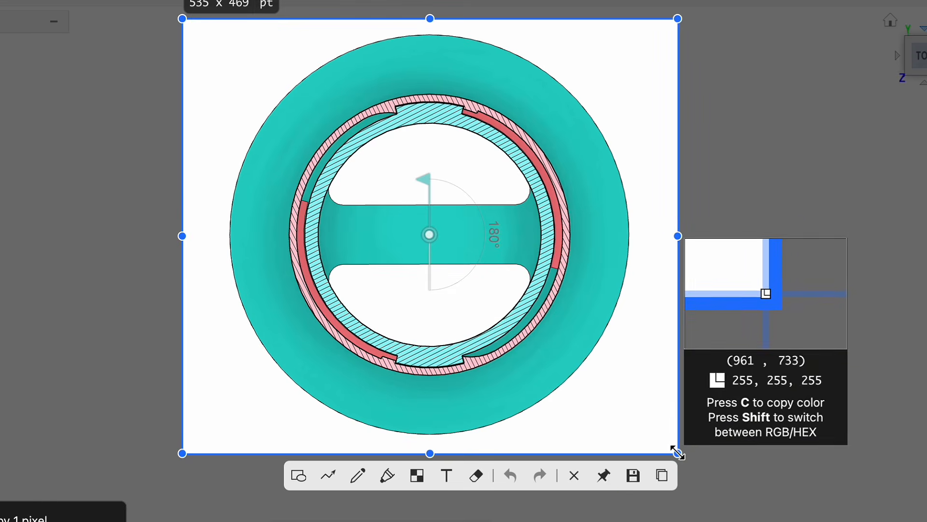
{"action": "left_click", "coordinate": [602, 473]}
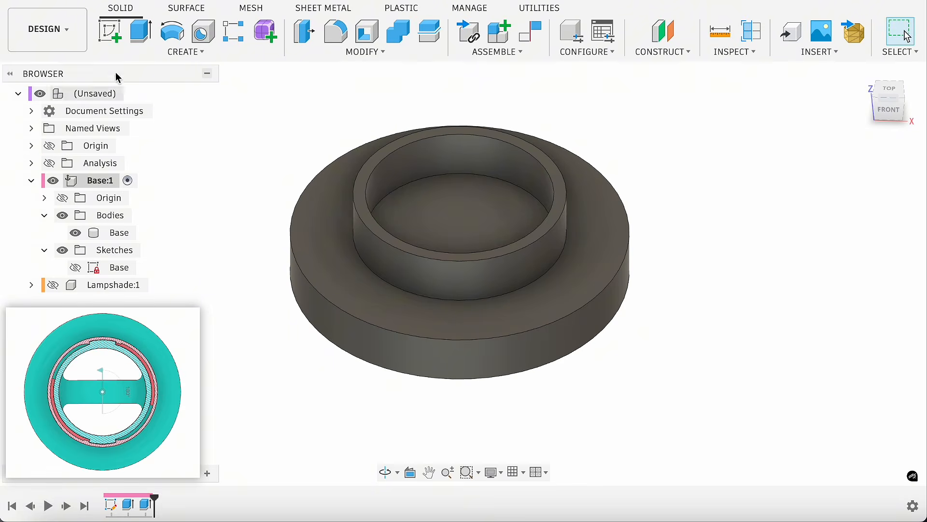
Start a sketch on the top face of the Base's raised ring and project the ring's outer edge into it
{"action": "left_click", "coordinate": [109, 31]}
{"action": "left_click", "coordinate": [362, 213]}
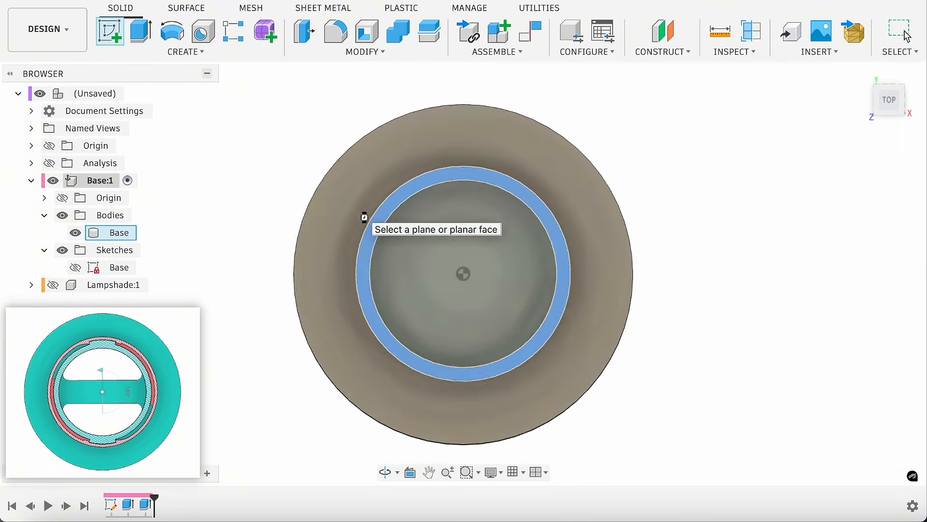
{"action": "key", "text": "p"}
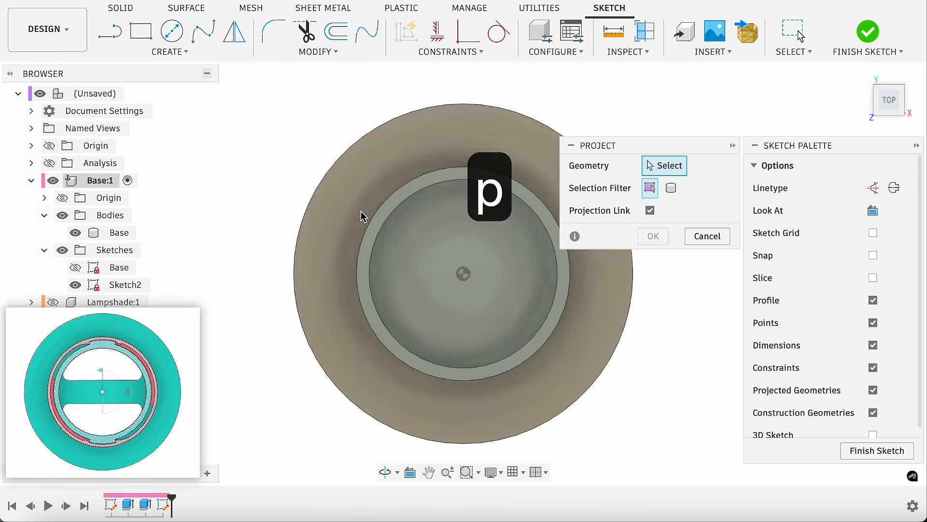
{"action": "left_click", "coordinate": [368, 230]}
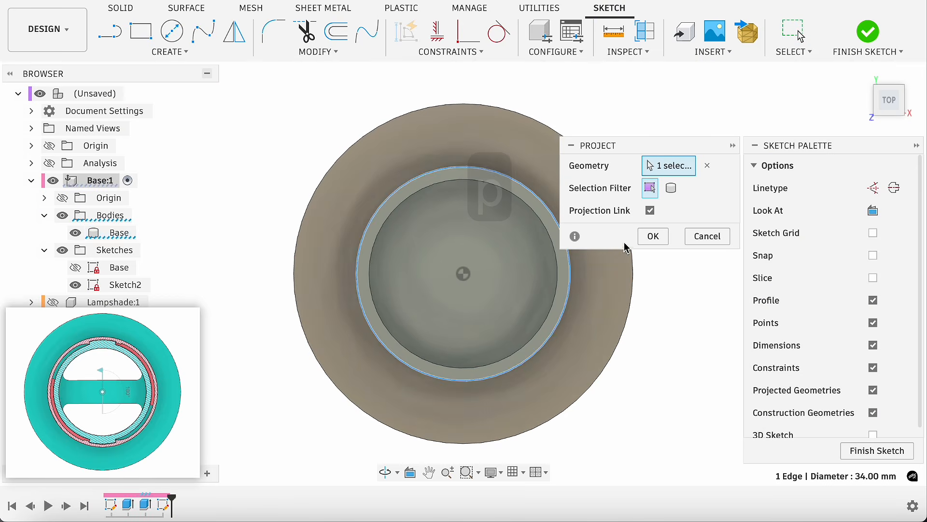
{"action": "left_click", "coordinate": [653, 236]}
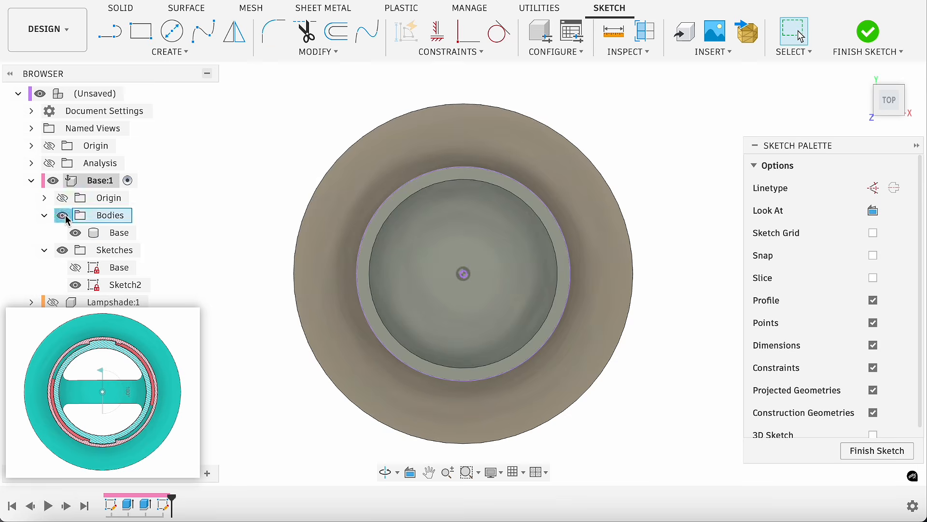
Hide the Base component's bodies and offset the projected circle 1 mm outward
{"action": "left_click", "coordinate": [63, 214]}
{"action": "key", "text": "o"}
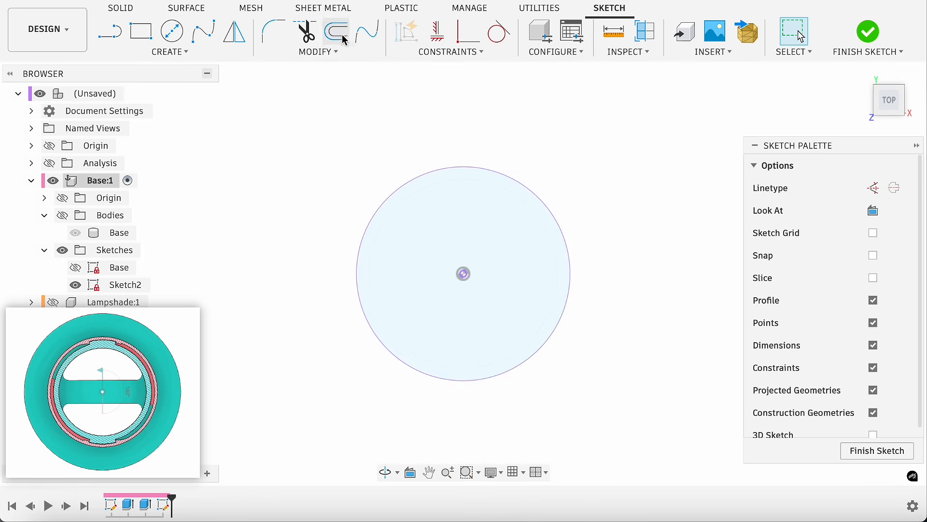
{"action": "left_click", "coordinate": [432, 171]}
{"action": "type", "text": "1"}
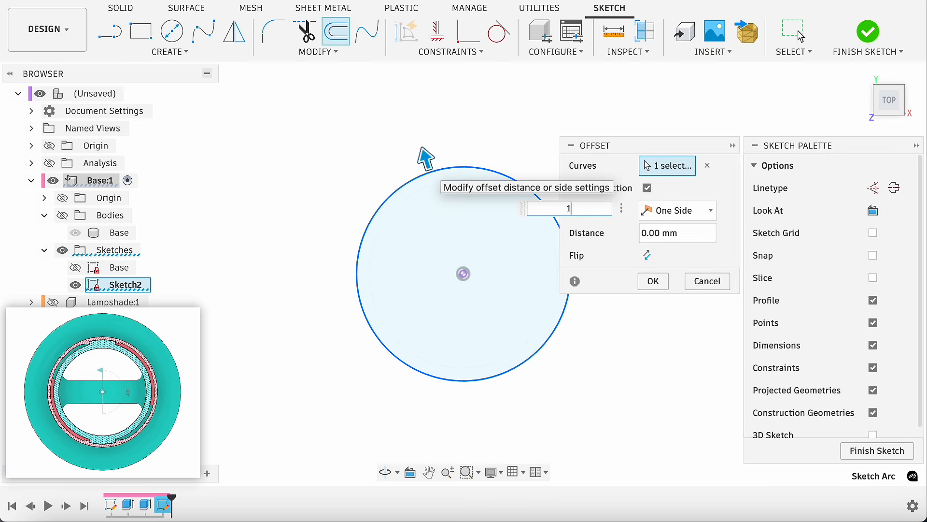
{"action": "key", "text": "Return"}
Sketch a line about 18 mm long from the circles' centre down to the offset circle, slightly tilted from vertical
{"action": "key", "text": "l"}
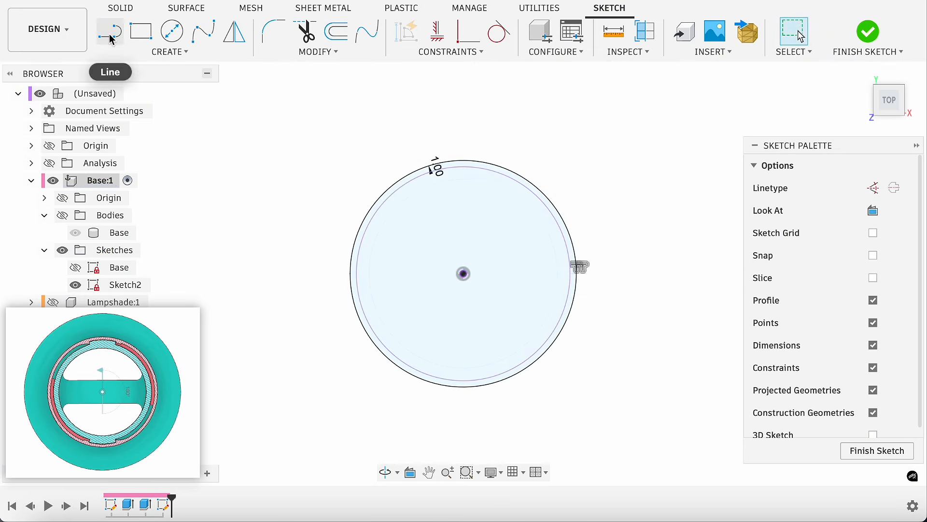
{"action": "left_click", "coordinate": [464, 274]}
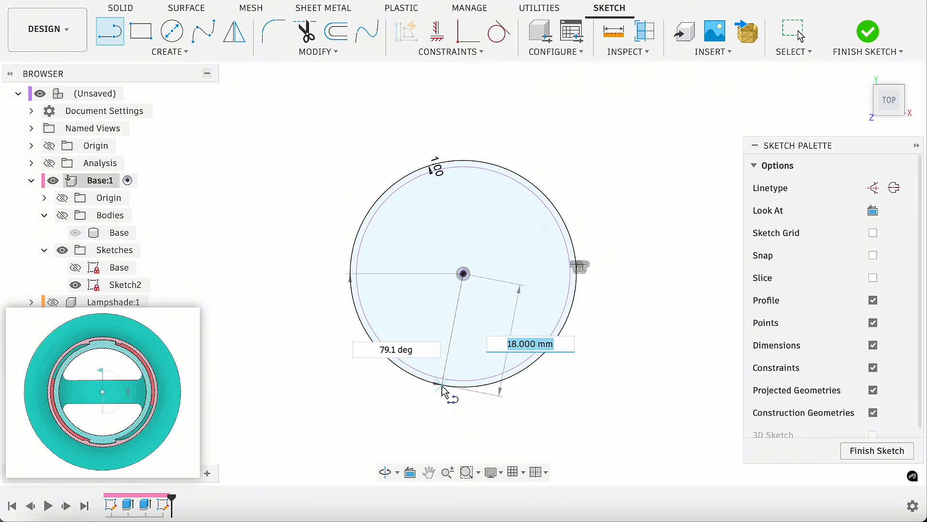
{"action": "double_click", "coordinate": [442, 386]}
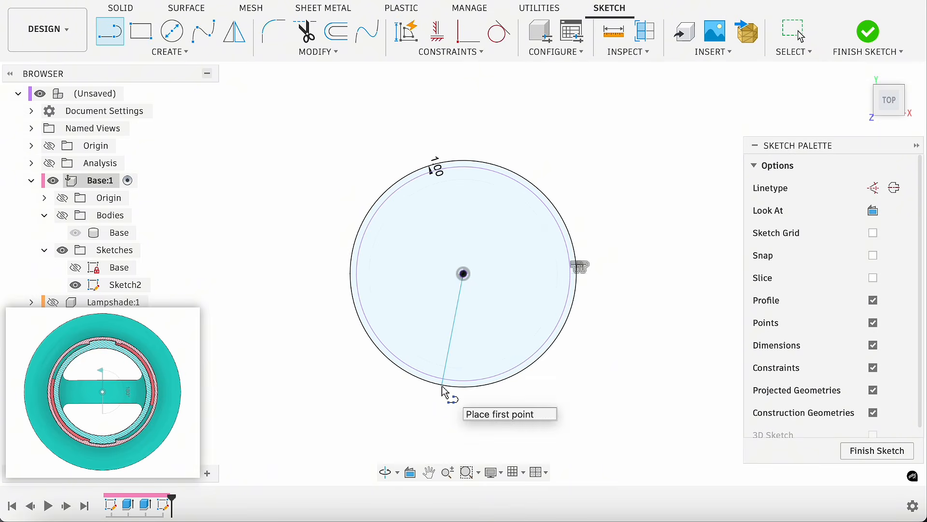
Mirror the slanted sketch line about the Base component's Y axis
{"action": "left_click", "coordinate": [235, 32]}
{"action": "left_click", "coordinate": [451, 340]}
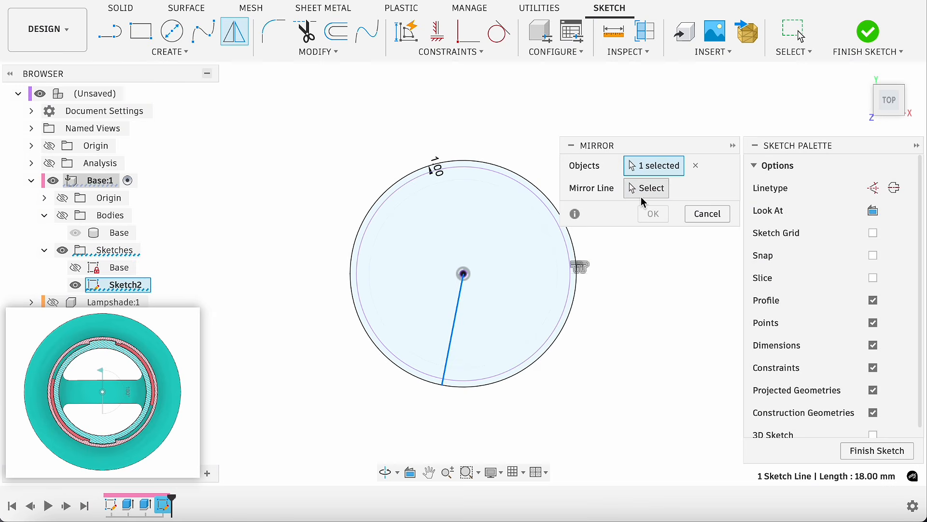
{"action": "left_click", "coordinate": [44, 198]}
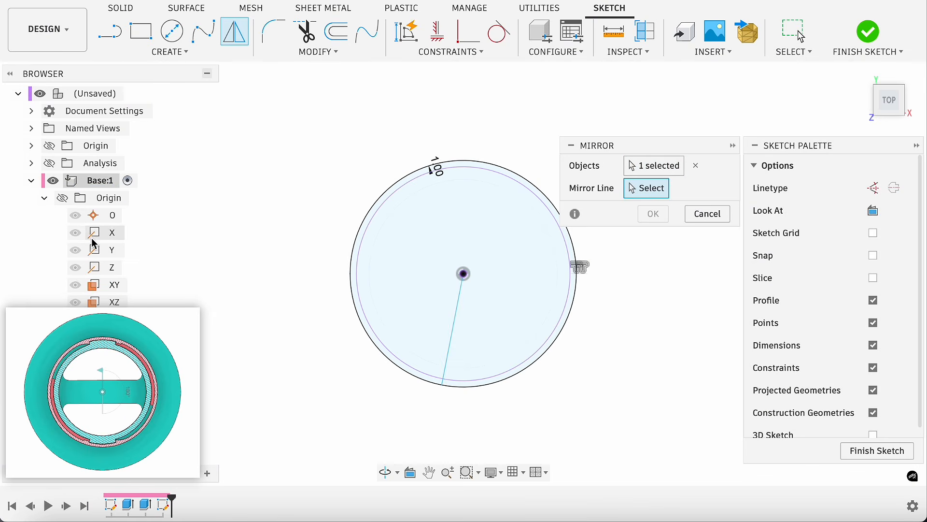
{"action": "left_click", "coordinate": [100, 249]}
{"action": "left_click", "coordinate": [45, 198]}
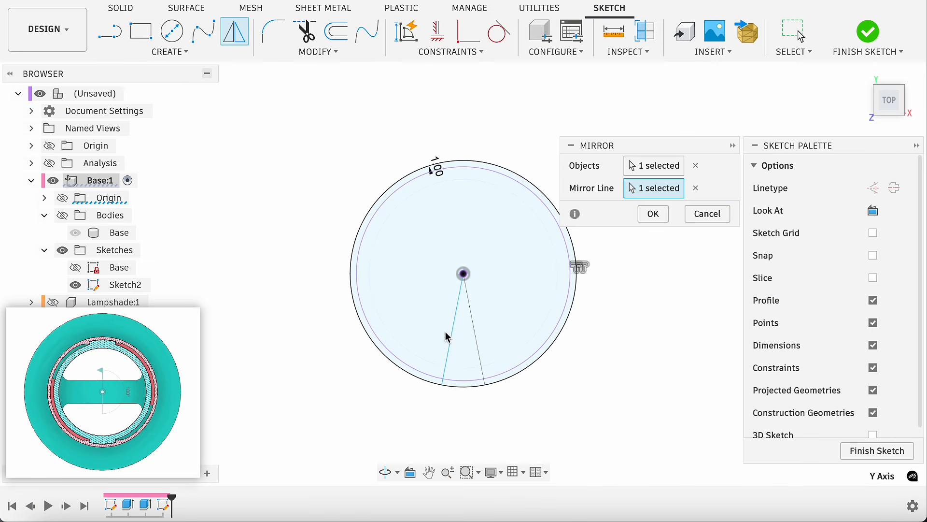
{"action": "left_click", "coordinate": [653, 214]}
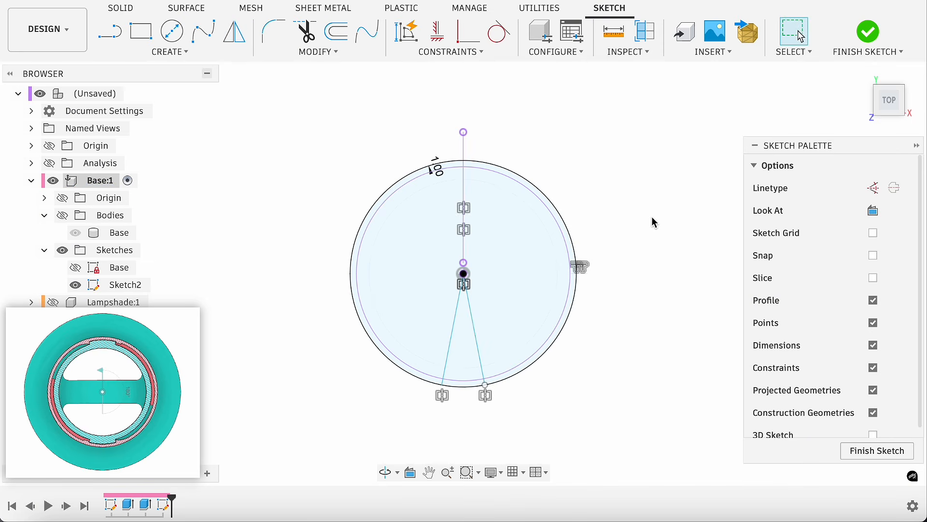
Dimension the angle between the two mirrored lines as 30 degrees and finish the sketch
{"action": "key", "text": "d"}
{"action": "left_click", "coordinate": [452, 335]}
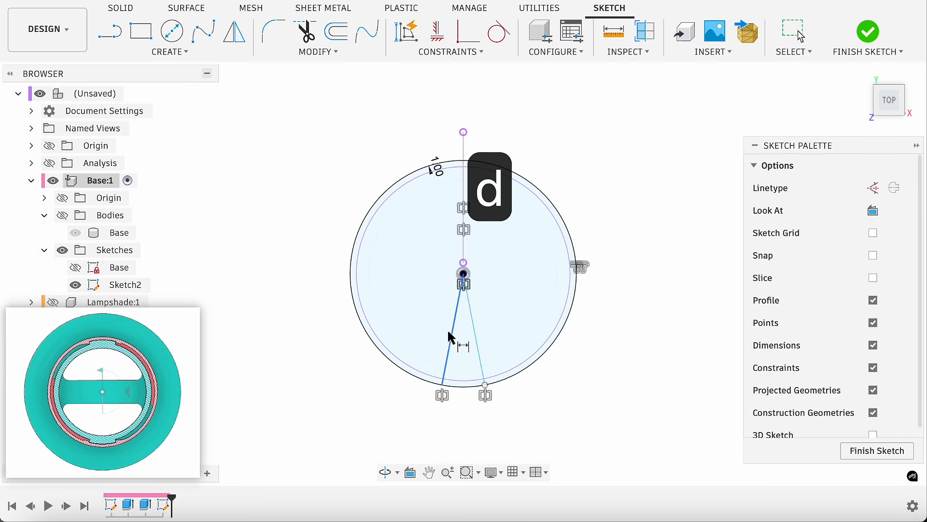
{"action": "left_click", "coordinate": [475, 335]}
{"action": "left_click", "coordinate": [484, 422]}
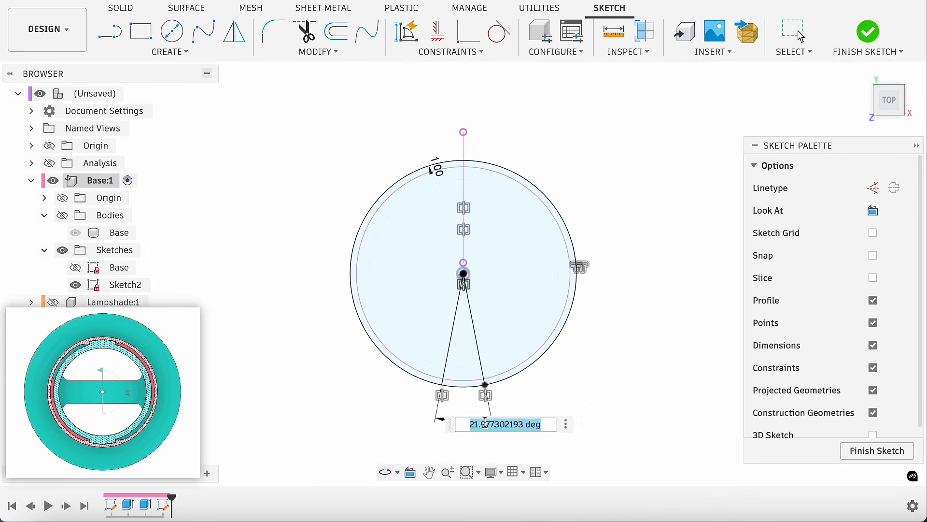
{"action": "type", "text": "30"}
{"action": "key", "text": "Return"}
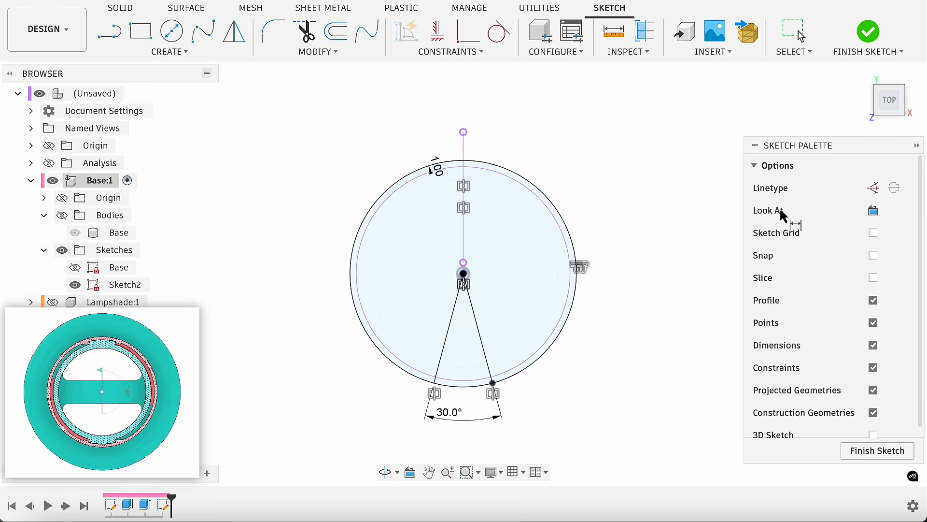
{"action": "left_click", "coordinate": [868, 33]}
Rename the new Base sketch as Lug
{"action": "right_click", "coordinate": [128, 287]}
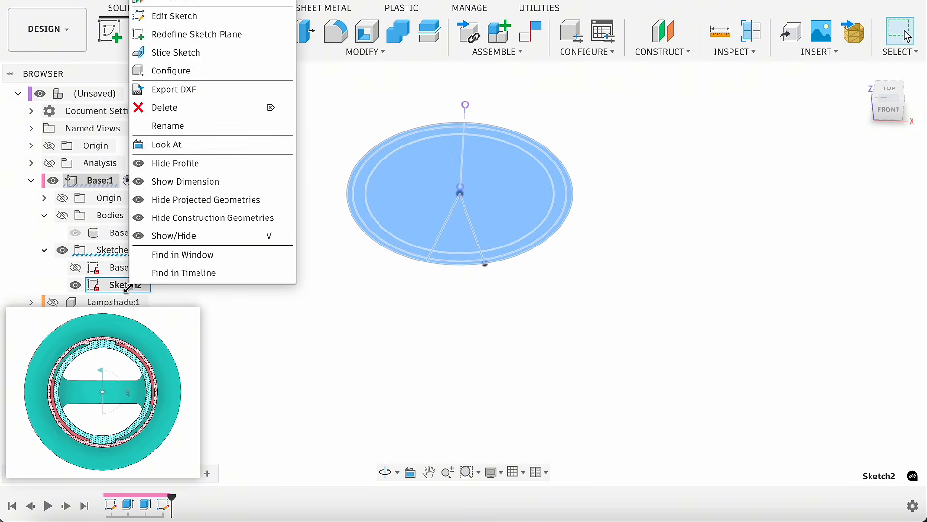
{"action": "left_click", "coordinate": [204, 133]}
{"action": "key", "text": "Return"}
{"action": "left_click", "coordinate": [359, 283]}
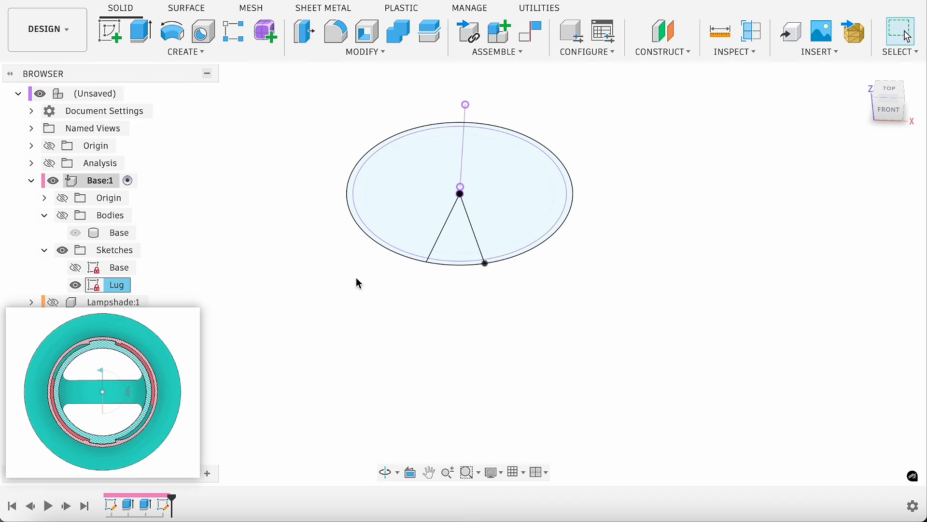
Show the Base's bodies and extrude the narrow arc profile between the slanted lines by -4 mm, starting at a -1 mm offset, joined to the ring
{"action": "key", "text": "e"}
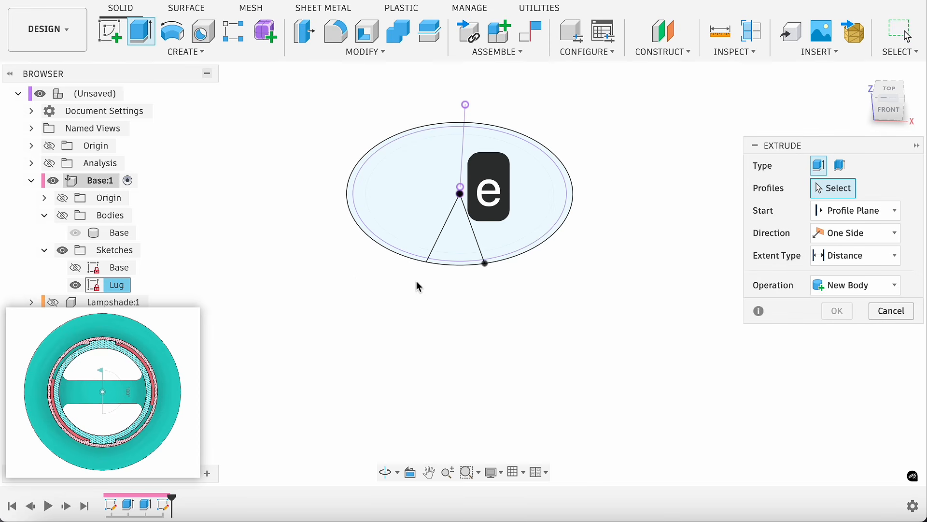
{"action": "left_click", "coordinate": [440, 260]}
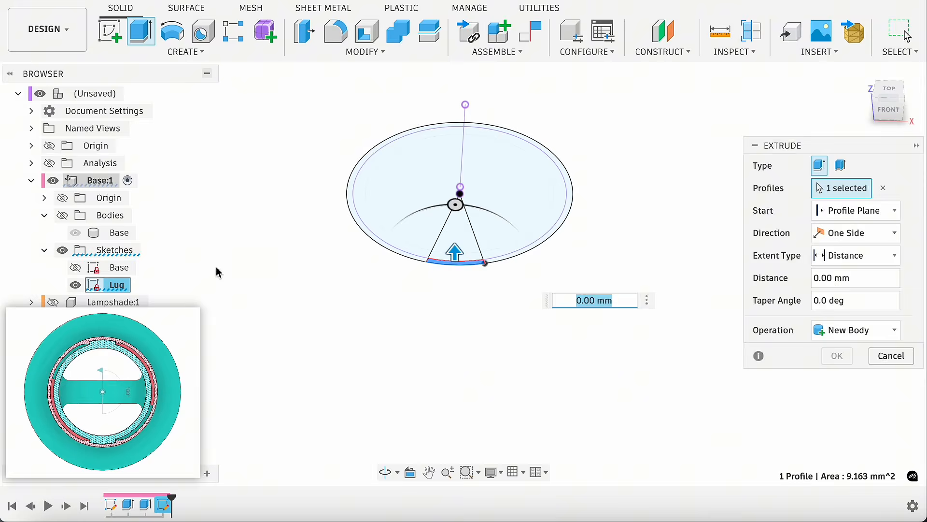
{"action": "left_click", "coordinate": [62, 214]}
{"action": "left_click", "coordinate": [869, 210]}
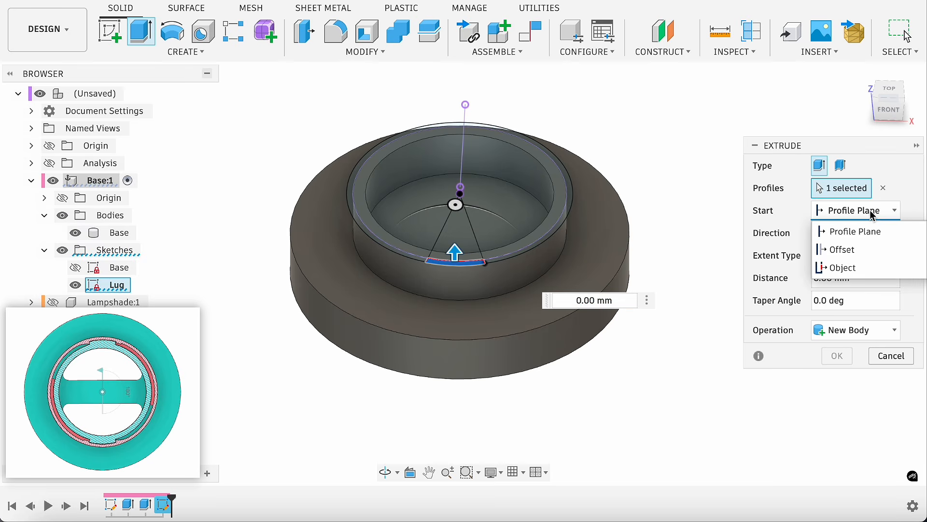
{"action": "left_click", "coordinate": [868, 250]}
{"action": "left_click", "coordinate": [864, 234]}
{"action": "type", "text": "-1"}
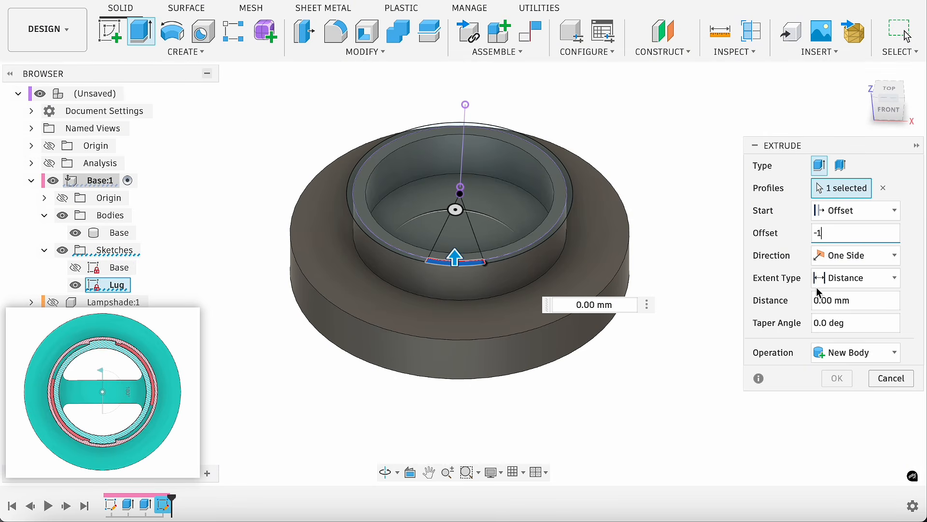
{"action": "left_click", "coordinate": [816, 301]}
{"action": "type", "text": "-4"}
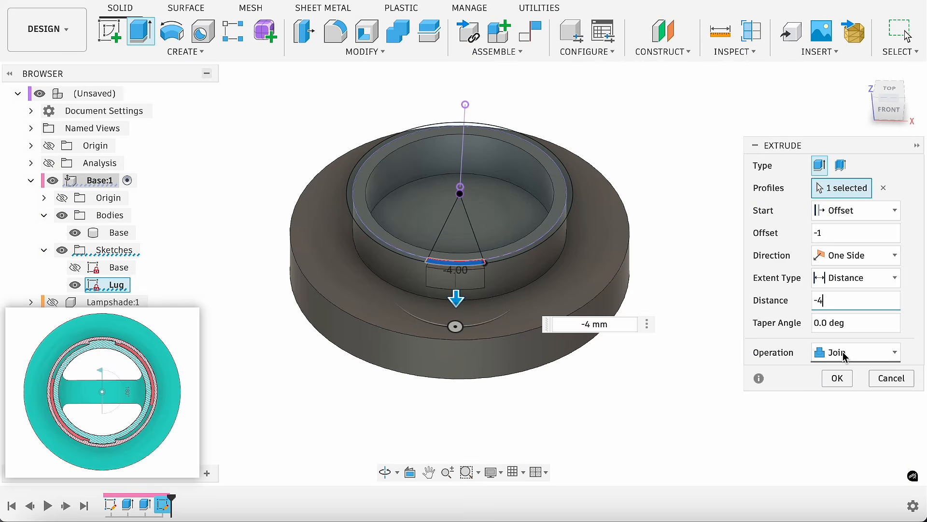
{"action": "left_click", "coordinate": [837, 378]}
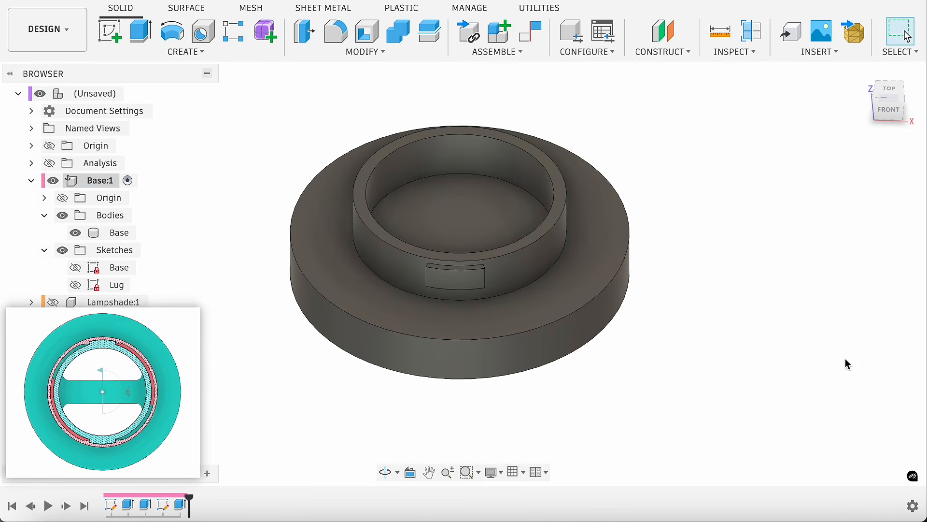
Chamfer the upper and lower outer edges of the lug by 1 mm with equal distance
{"action": "left_click", "coordinate": [903, 106]}
{"action": "left_click", "coordinate": [865, 78]}
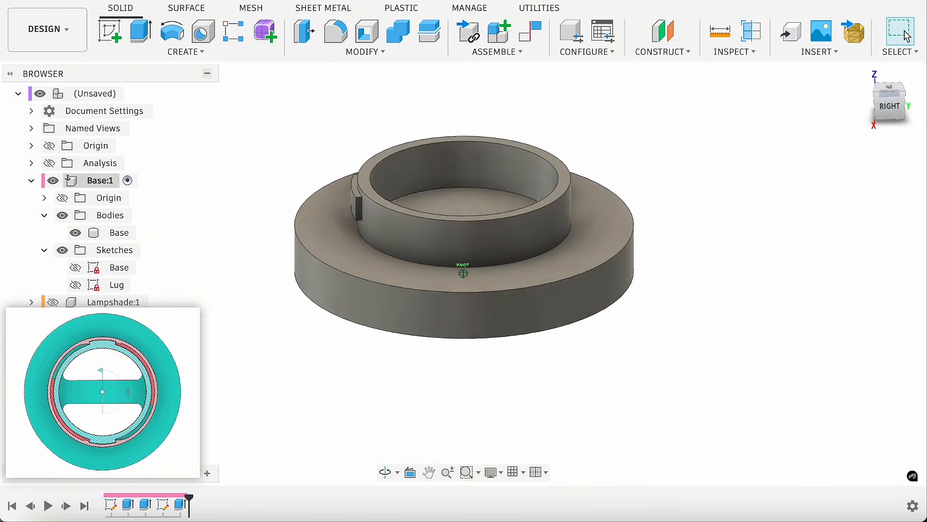
{"action": "left_click", "coordinate": [382, 54]}
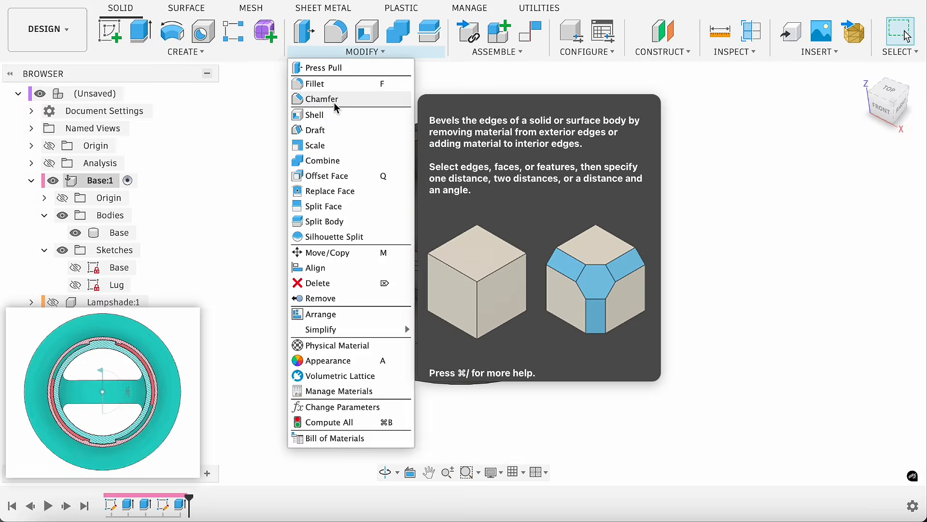
{"action": "left_click", "coordinate": [335, 102]}
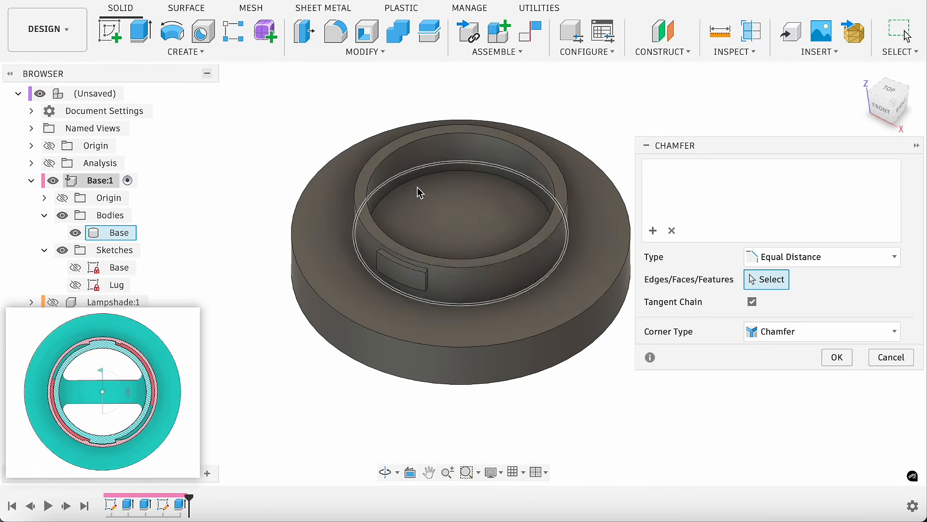
{"action": "left_click", "coordinate": [410, 271]}
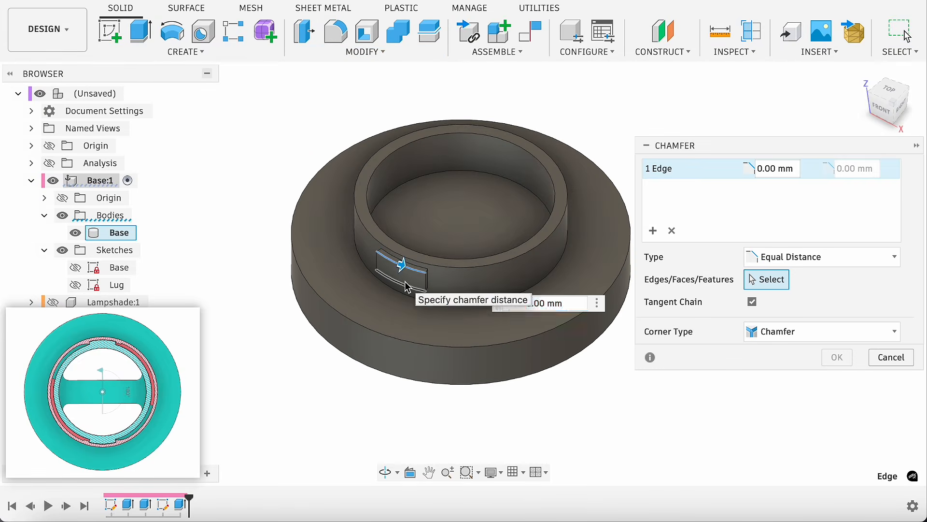
{"action": "left_click", "coordinate": [406, 283]}
{"action": "type", "text": "1"}
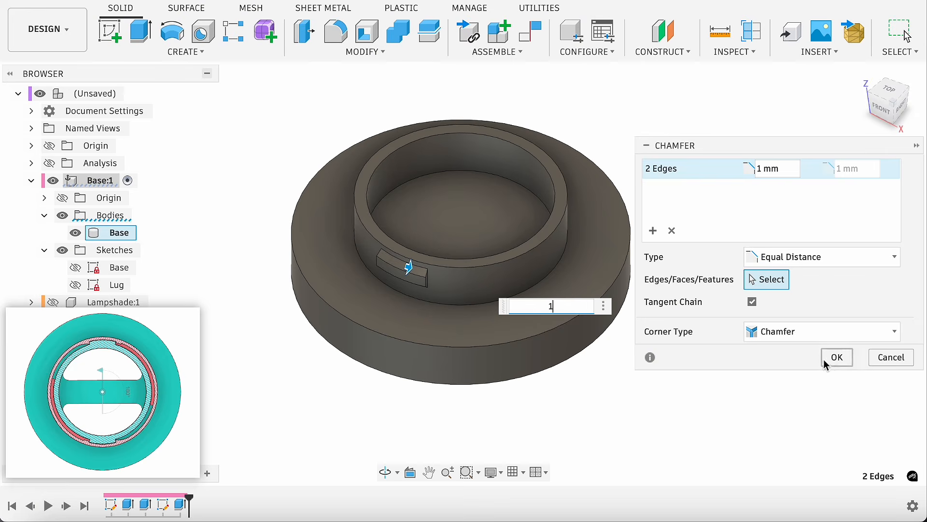
{"action": "left_click", "coordinate": [835, 357]}
Show the Lampshade component and make it the active component
{"action": "scroll", "coordinate": [433, 247], "scroll_direction": "up", "scroll_amount": 4}
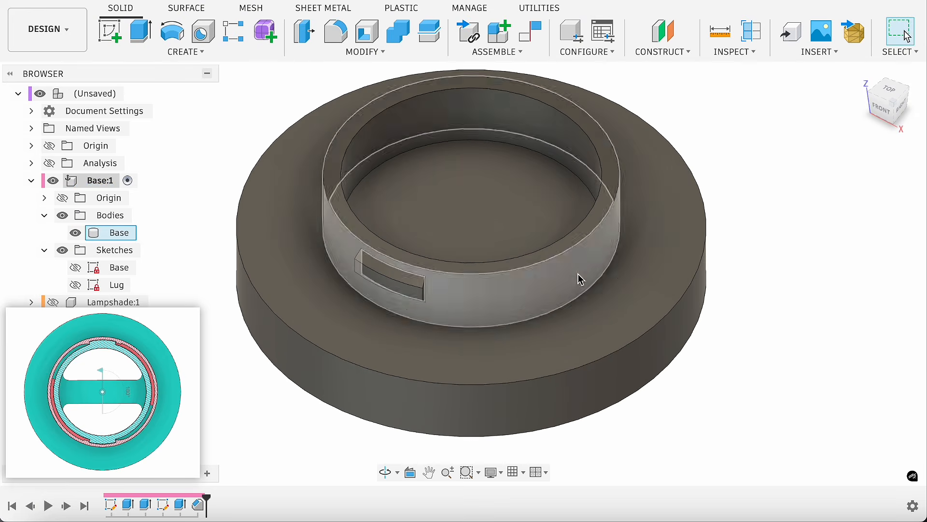
{"action": "mouse_move", "coordinate": [891, 103]}
{"action": "left_mouse_down"}
{"action": "mouse_move", "coordinate": [833, 73]}
{"action": "mouse_move", "coordinate": [864, 101]}
{"action": "left_mouse_up"}
{"action": "scroll", "coordinate": [548, 300], "scroll_direction": "down", "scroll_amount": 3}
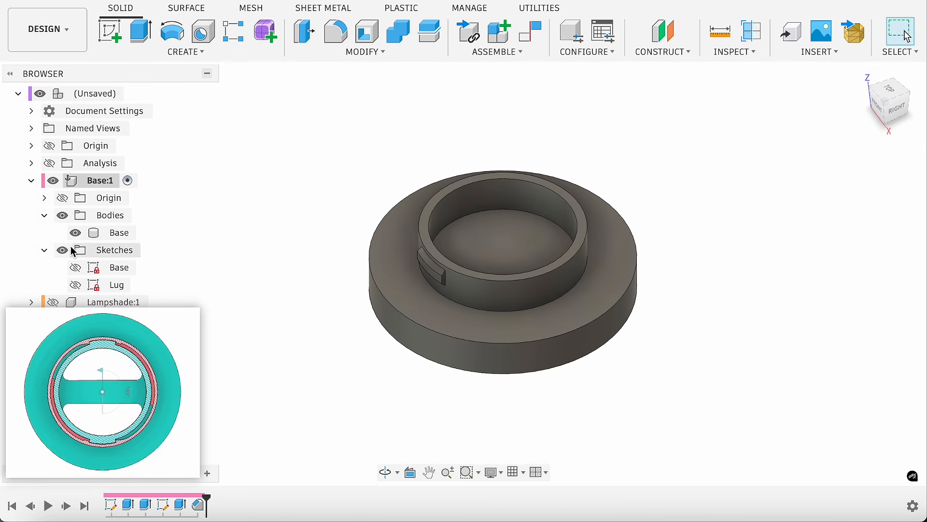
{"action": "left_click", "coordinate": [45, 252]}
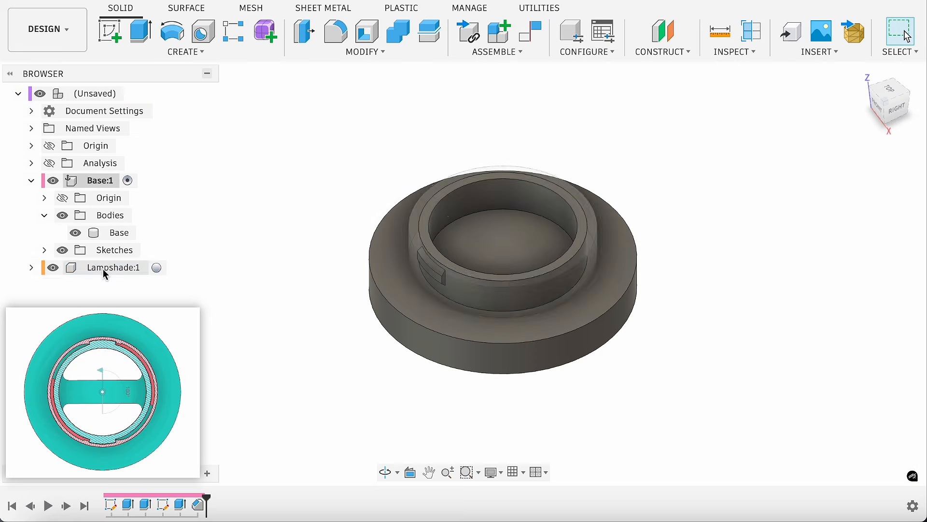
{"action": "left_click", "coordinate": [156, 267]}
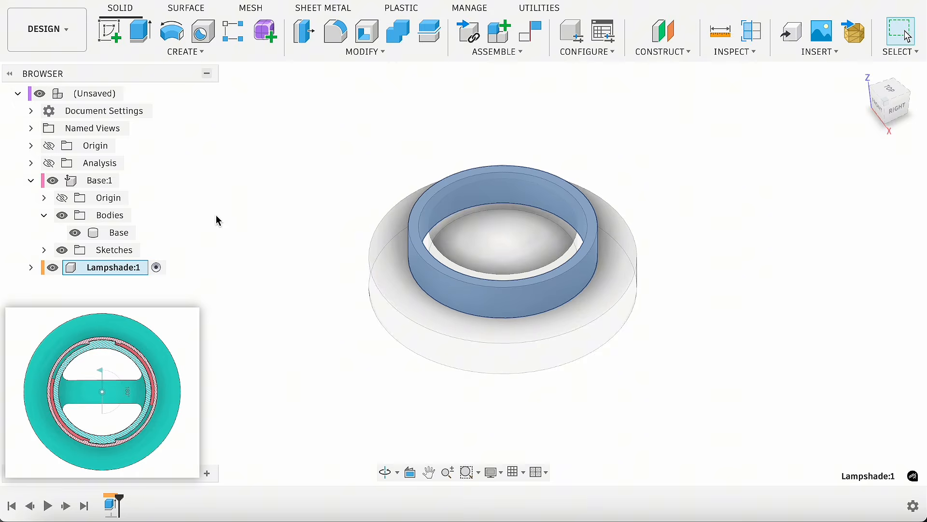
{"action": "left_click", "coordinate": [213, 222]}
Start a Revolve with the Lampshade's bodies hidden and use the end face of the Base's lug as the profile
{"action": "left_click", "coordinate": [181, 36]}
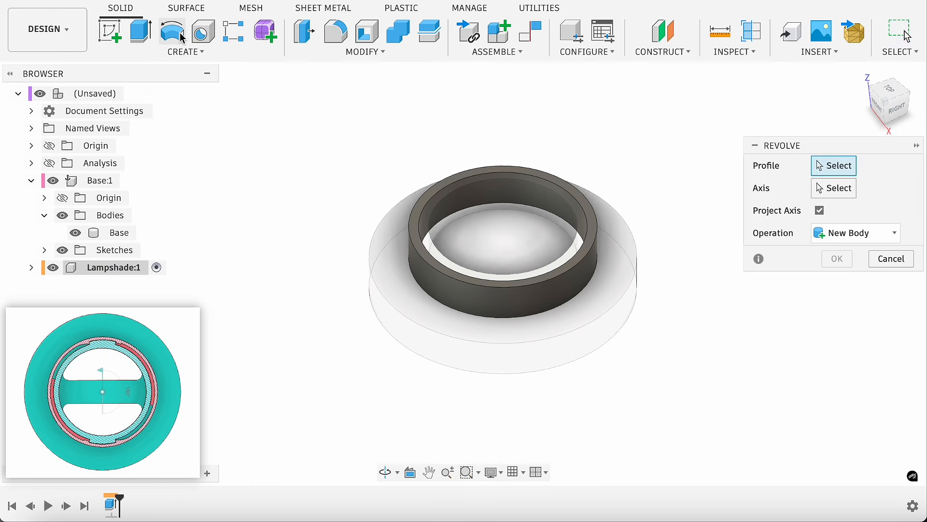
{"action": "left_click", "coordinate": [31, 268]}
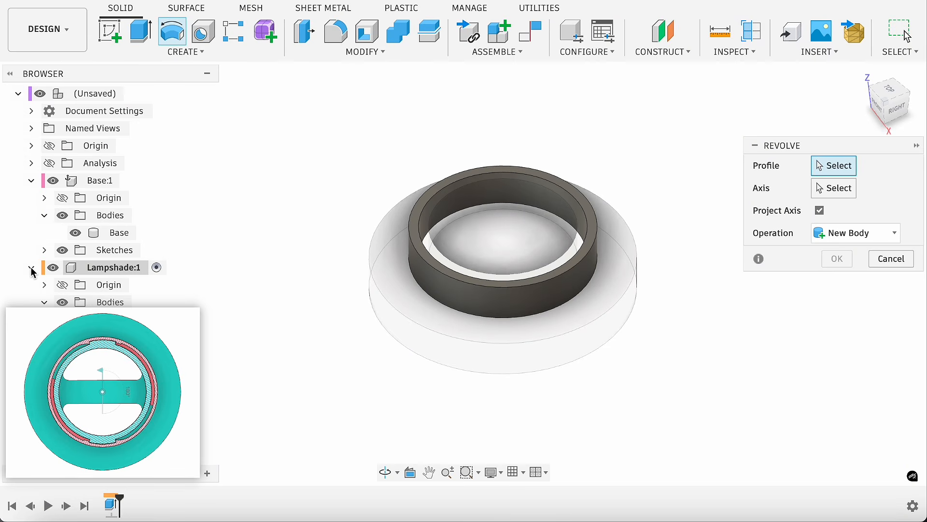
{"action": "left_click", "coordinate": [45, 219]}
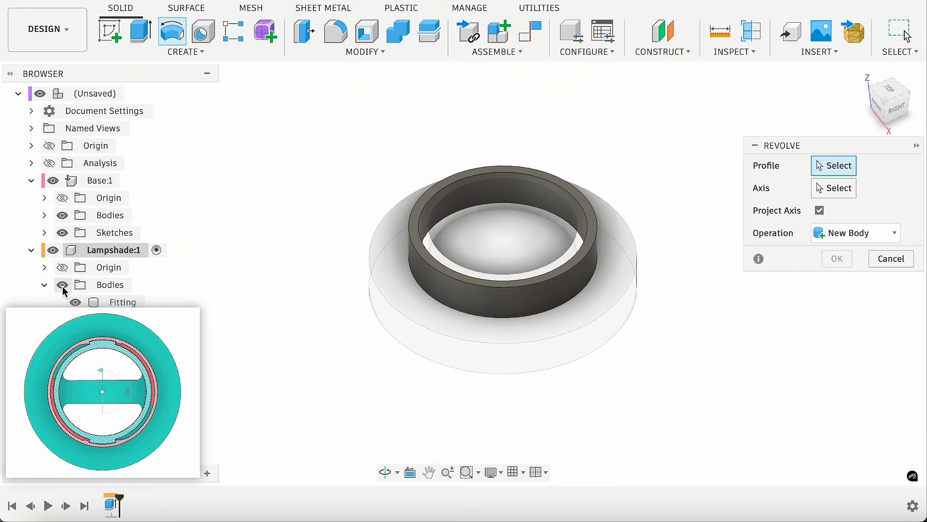
{"action": "left_click", "coordinate": [63, 285]}
{"action": "scroll", "coordinate": [441, 284], "scroll_direction": "up", "scroll_amount": 10}
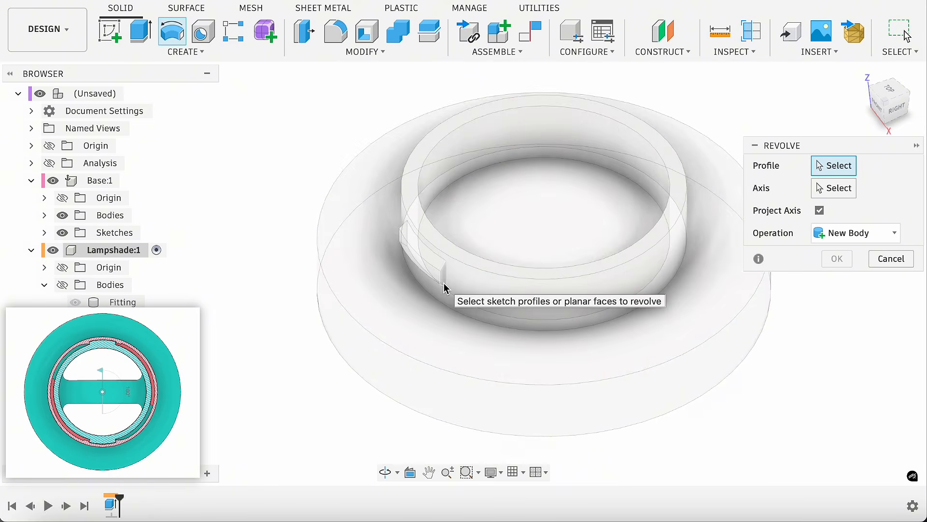
{"action": "left_click", "coordinate": [445, 268]}
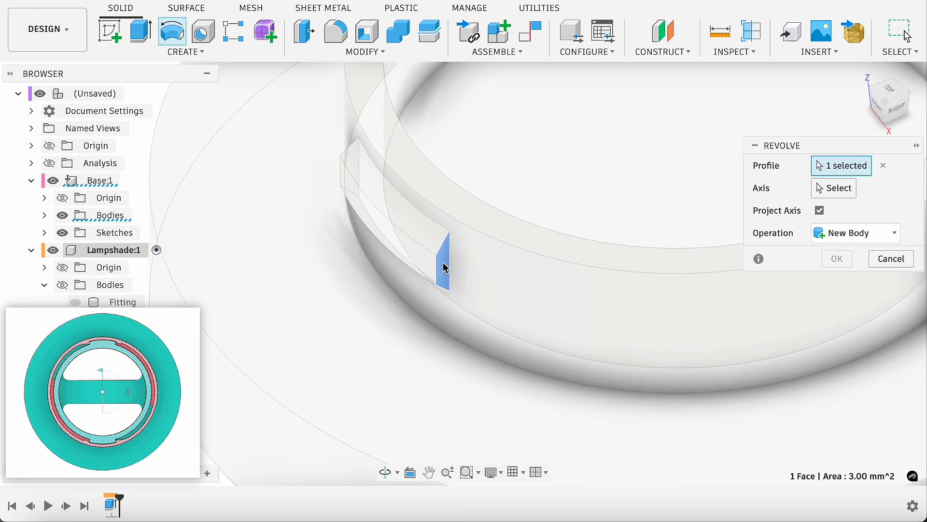
{"action": "scroll", "coordinate": [447, 268], "scroll_direction": "down", "scroll_amount": 5}
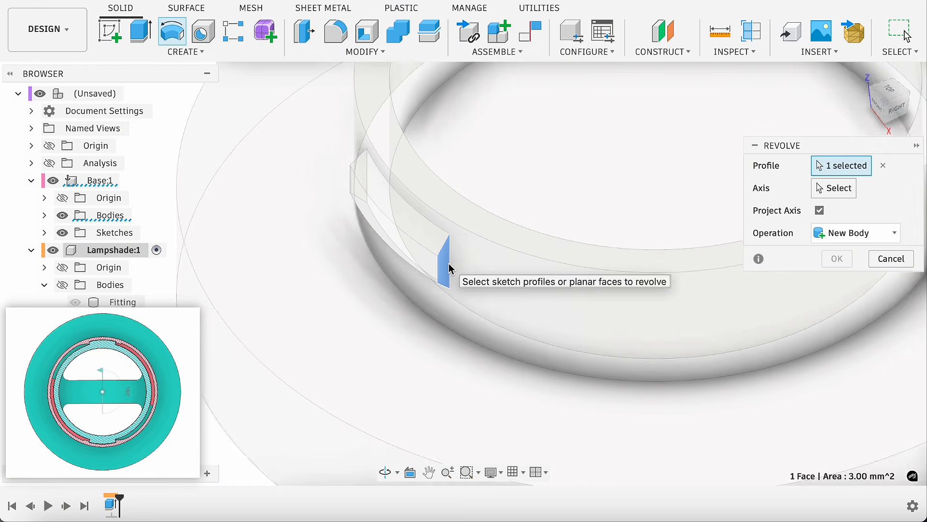
{"action": "scroll", "coordinate": [448, 268], "scroll_direction": "down", "scroll_amount": 2}
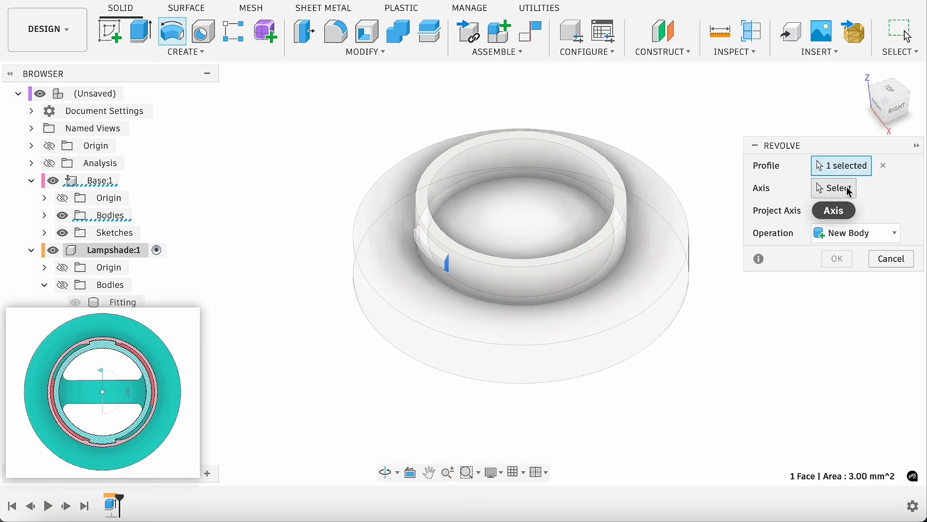
Complete the Revolve as a full 360-degree cut into the Lampshade's Fitting body around the Lampshade's Z axis, with the Base hidden
{"action": "left_click", "coordinate": [834, 188]}
{"action": "left_click", "coordinate": [31, 180]}
{"action": "left_click", "coordinate": [53, 180]}
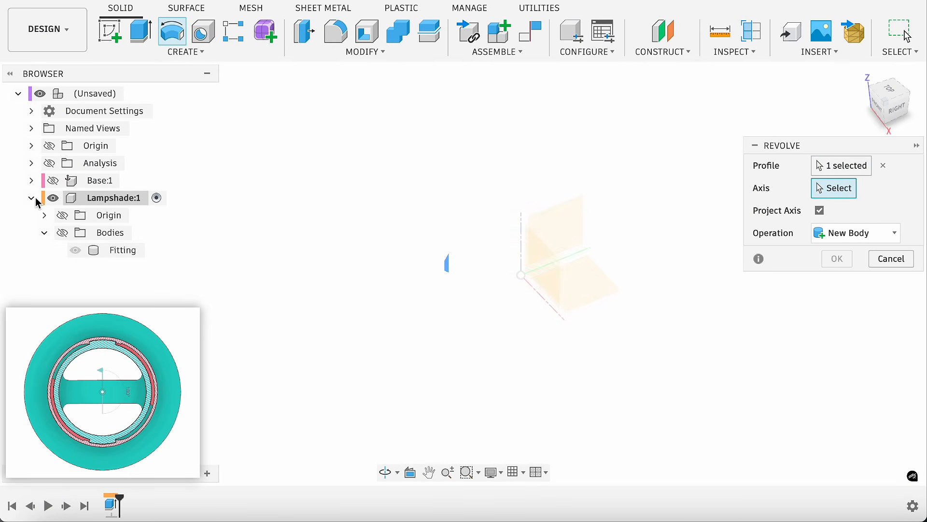
{"action": "left_click", "coordinate": [45, 215]}
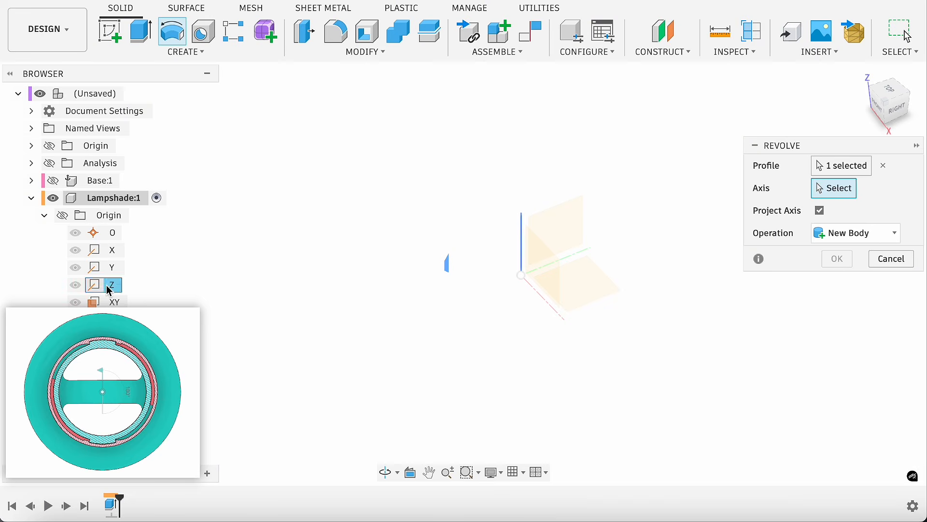
{"action": "left_click", "coordinate": [110, 291]}
{"action": "left_click", "coordinate": [45, 215]}
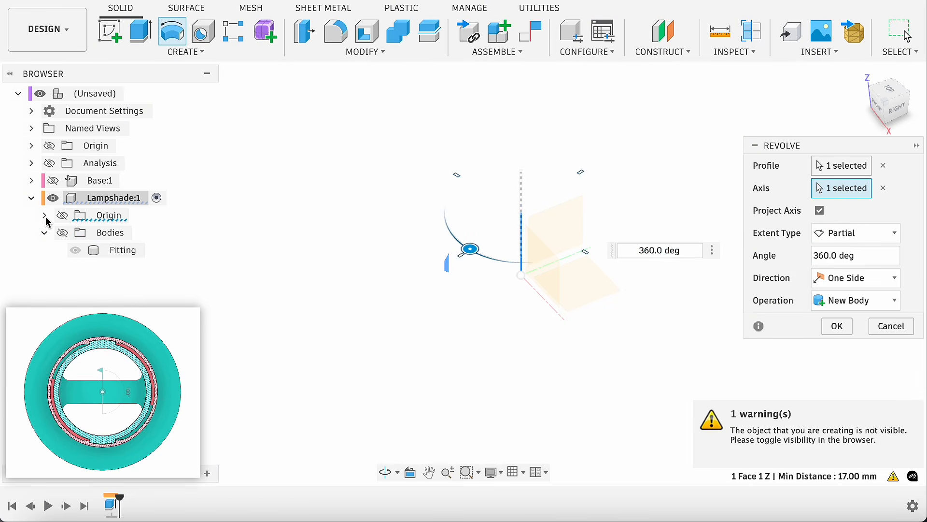
{"action": "left_click", "coordinate": [62, 233]}
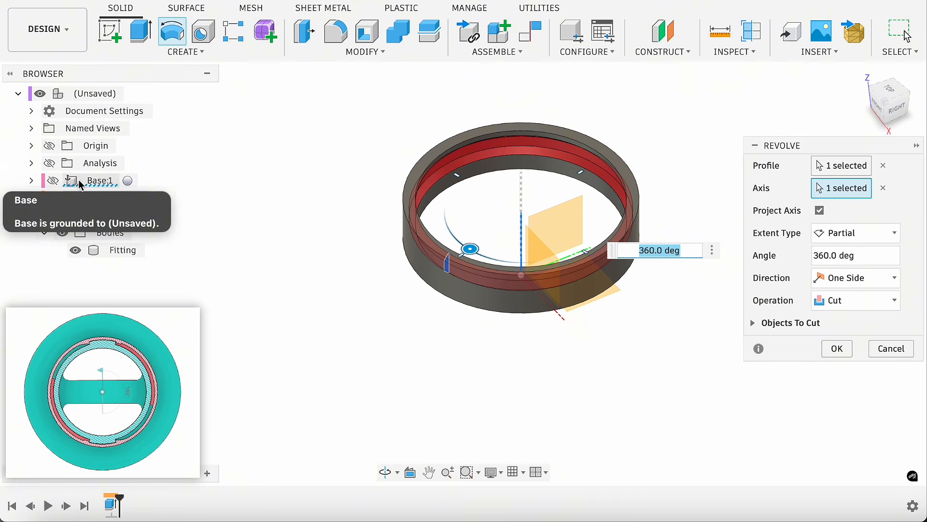
{"action": "left_click", "coordinate": [751, 324]}
{"action": "left_click", "coordinate": [836, 399]}
Show the Base and check the groove's cross-section from the front with the section analysis, and hide the analysis again
{"action": "left_click", "coordinate": [53, 180]}
{"action": "left_click", "coordinate": [49, 163]}
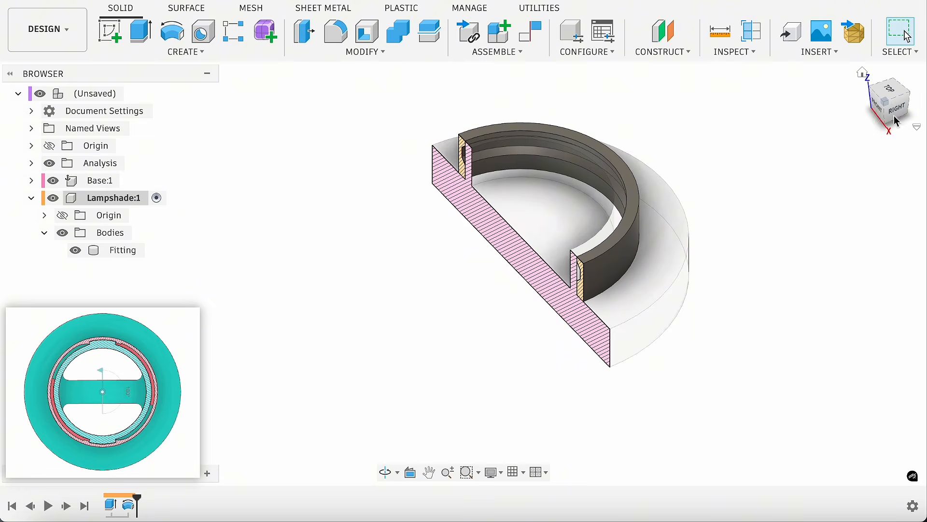
{"action": "left_click", "coordinate": [877, 112]}
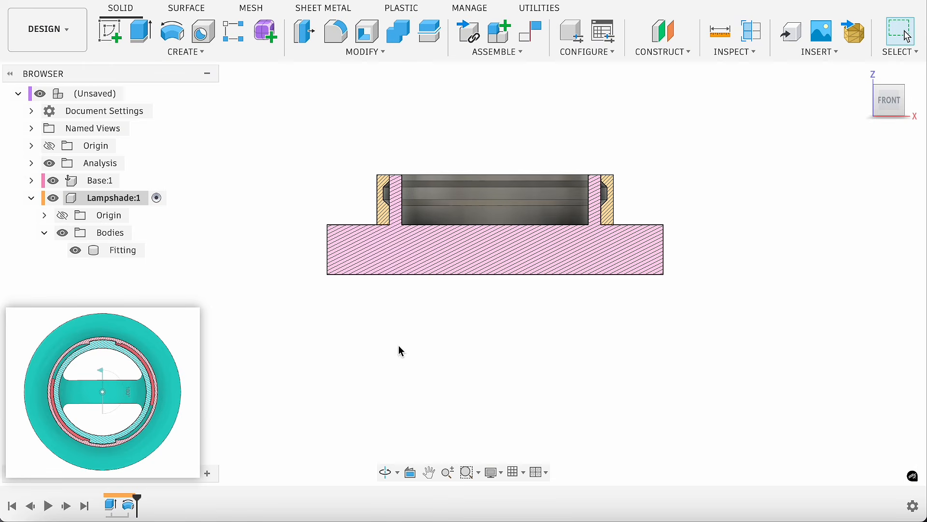
{"action": "left_click", "coordinate": [50, 164]}
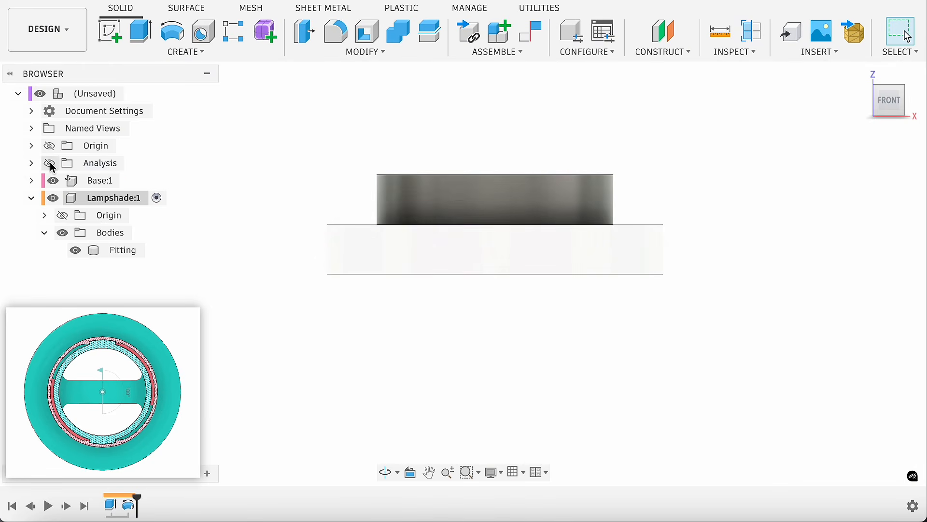
Start a sketch in the Lampshade on the Base's upper face around the ring, and hide the Base
{"action": "left_click", "coordinate": [110, 32]}
{"action": "left_click", "coordinate": [535, 244]}
{"action": "left_click_drag", "start_coordinate": [882, 110], "coordinate": [872, 134]}
{"action": "left_click", "coordinate": [357, 220]}
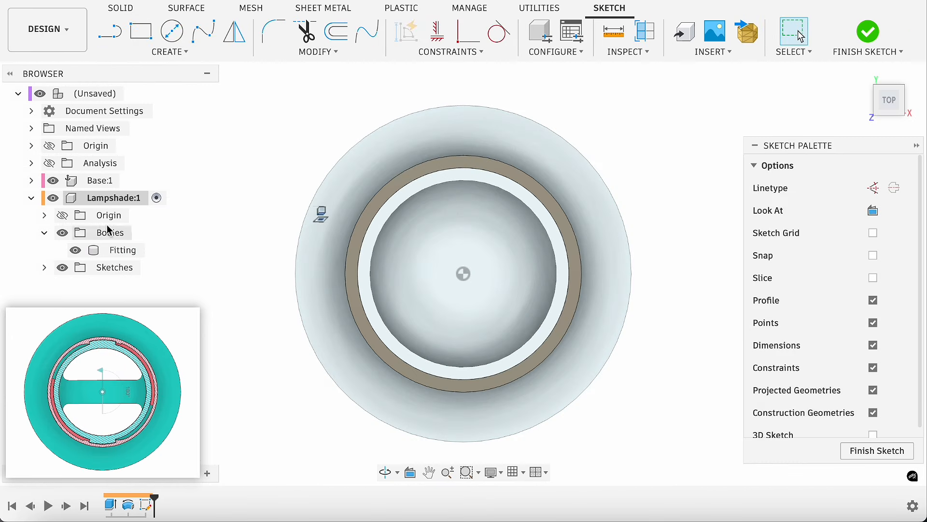
{"action": "left_click", "coordinate": [51, 181]}
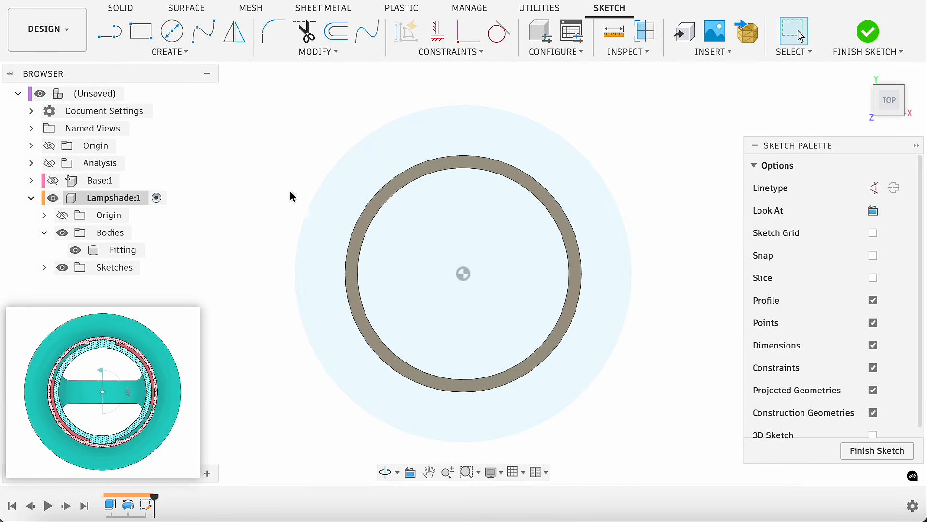
Project the outer circular edge of the groove inside the Fitting into the sketch, and hide the Lampshade's bodies
{"action": "key", "text": "p"}
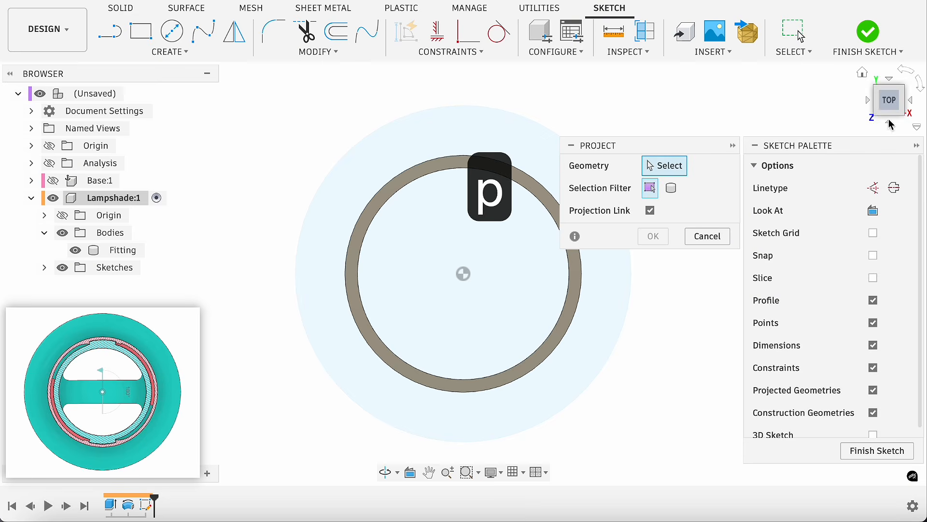
{"action": "left_click", "coordinate": [895, 118]}
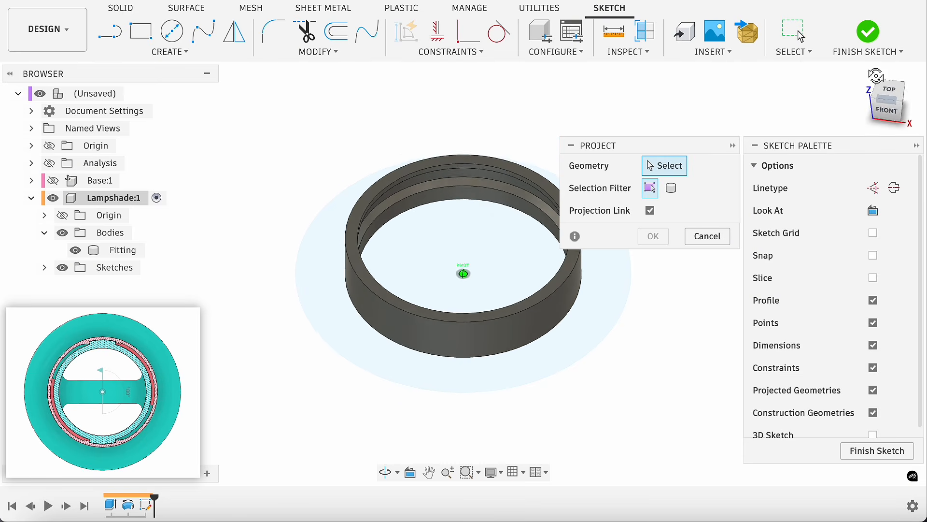
{"action": "left_click", "coordinate": [434, 187]}
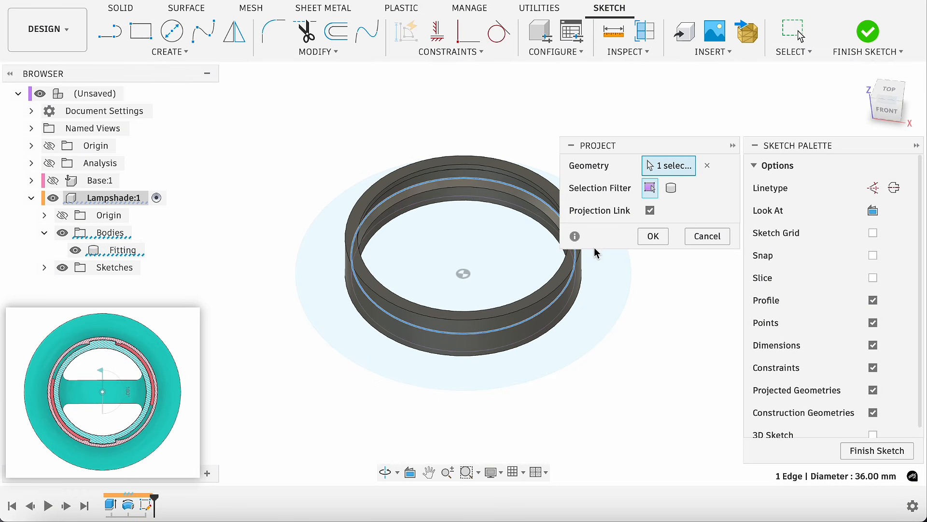
{"action": "left_click", "coordinate": [644, 239]}
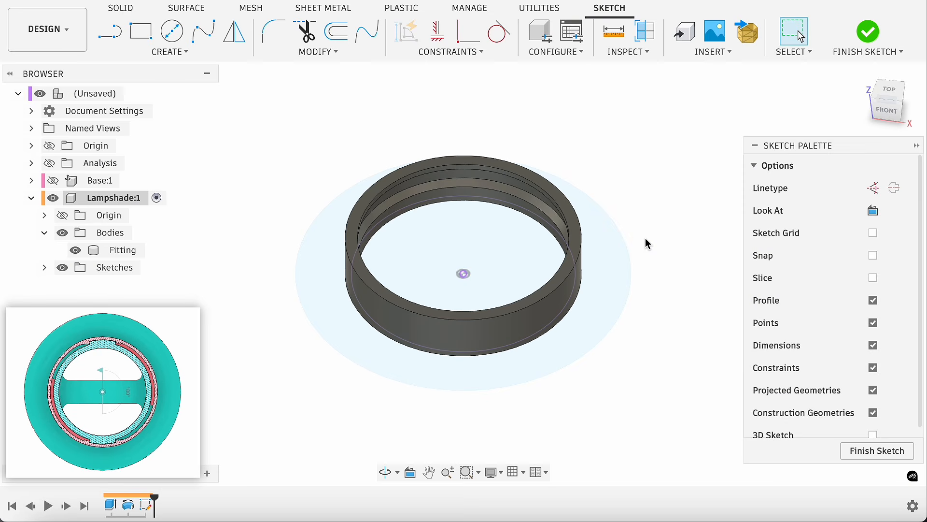
{"action": "left_click", "coordinate": [62, 232]}
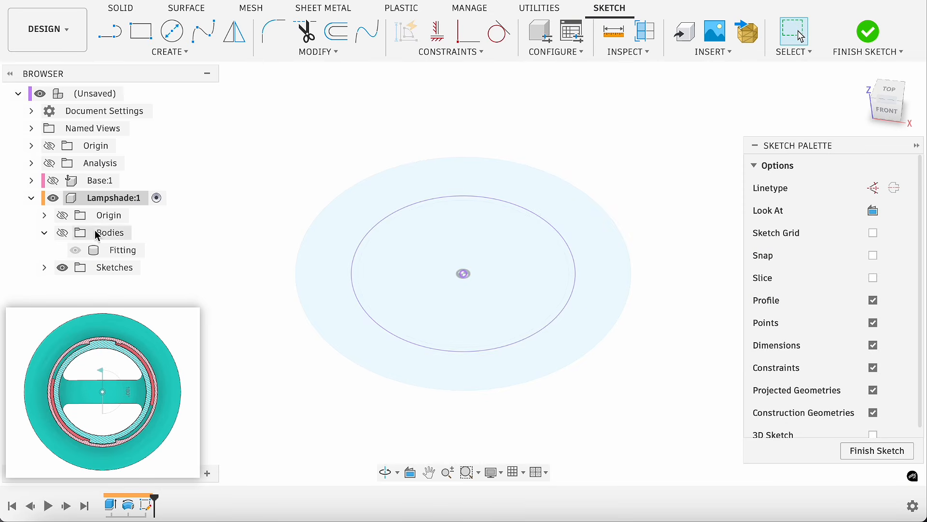
Show the Base, project the upper face of its lug into the sketch, and hide the Base again
{"action": "key", "text": "p"}
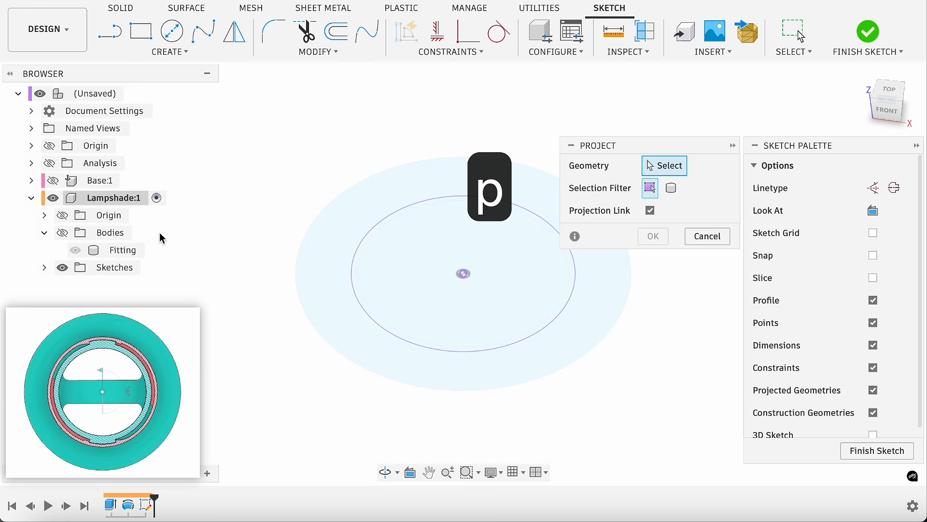
{"action": "left_click", "coordinate": [53, 181]}
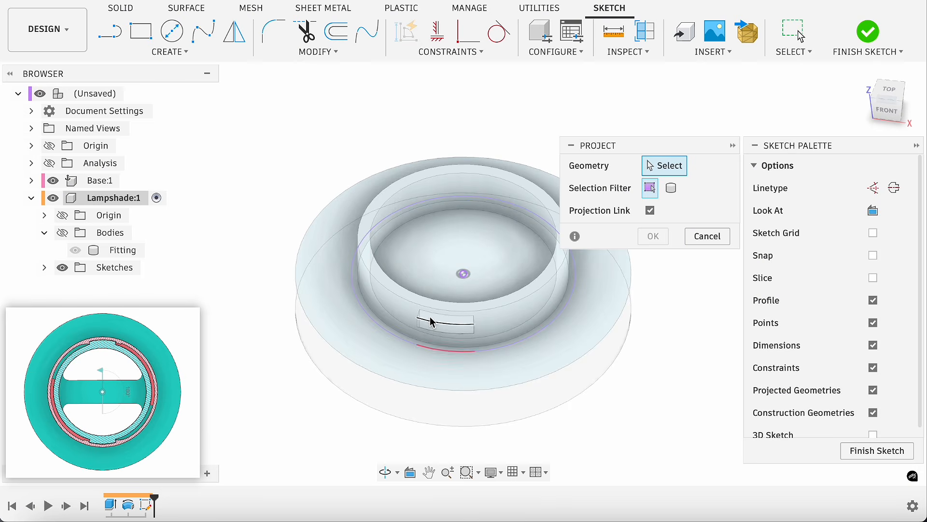
{"action": "scroll", "coordinate": [435, 317], "scroll_direction": "up", "scroll_amount": 5}
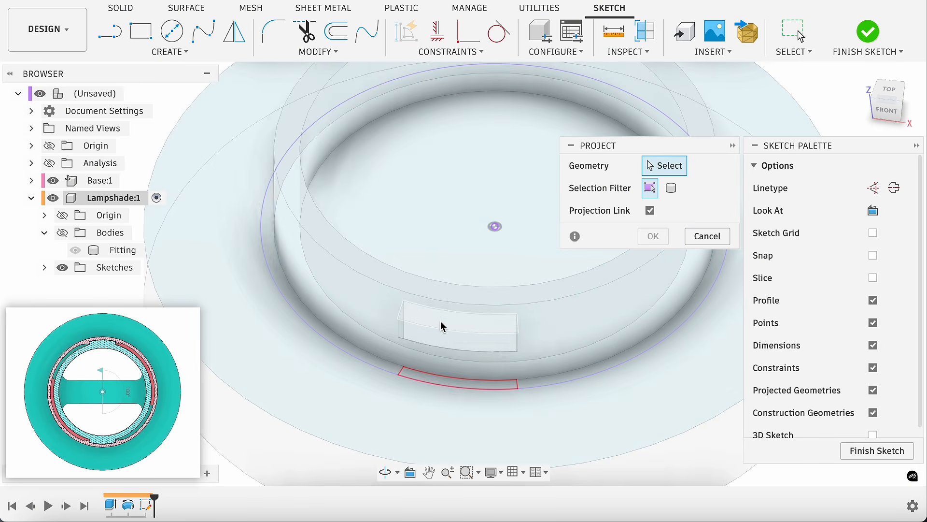
{"action": "left_click", "coordinate": [435, 319]}
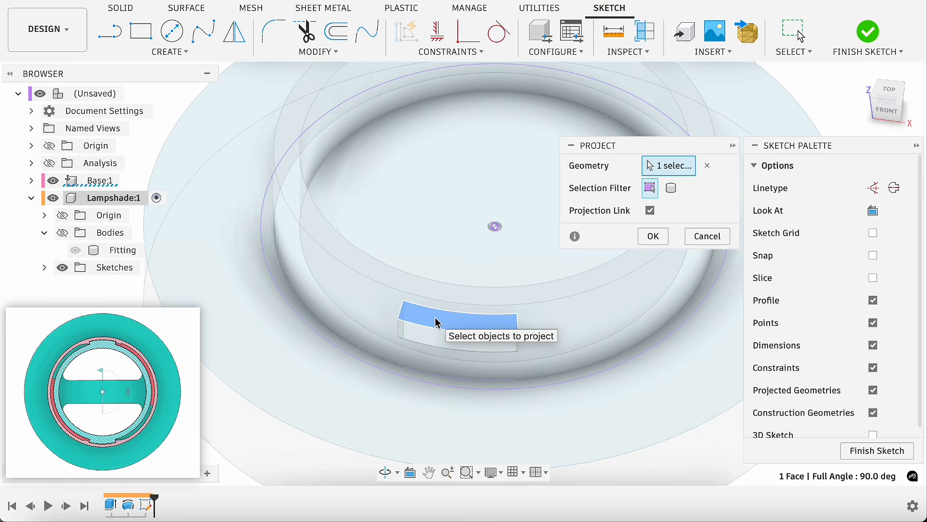
{"action": "left_click", "coordinate": [653, 236]}
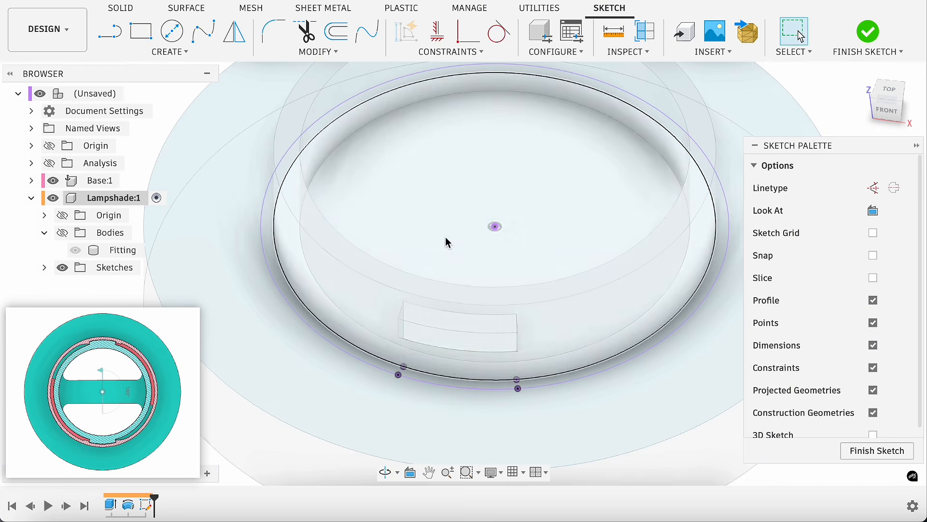
{"action": "left_click", "coordinate": [53, 180]}
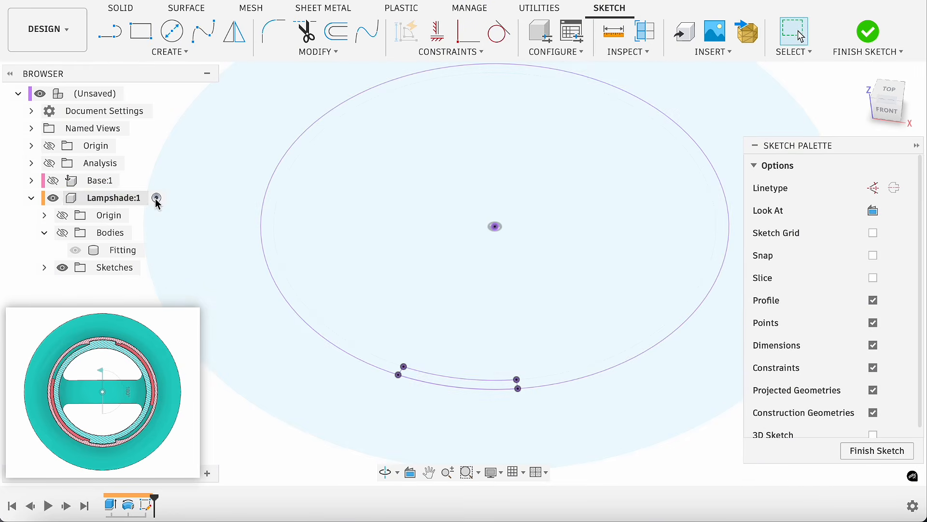
Draw three lines from the centre, one to the lug's inner right corner and two to the projected circle, and make the middle one construction
{"action": "left_click", "coordinate": [890, 90]}
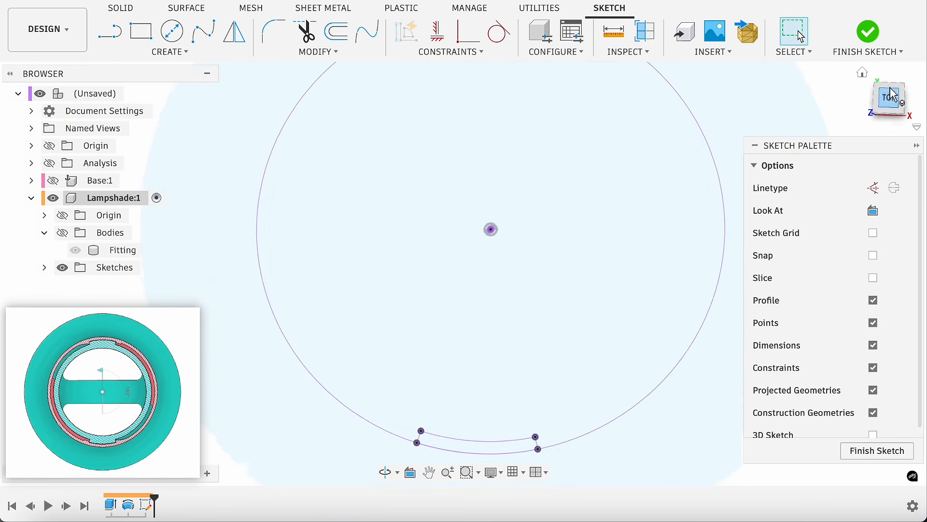
{"action": "scroll", "coordinate": [458, 304], "scroll_direction": "down", "scroll_amount": 4}
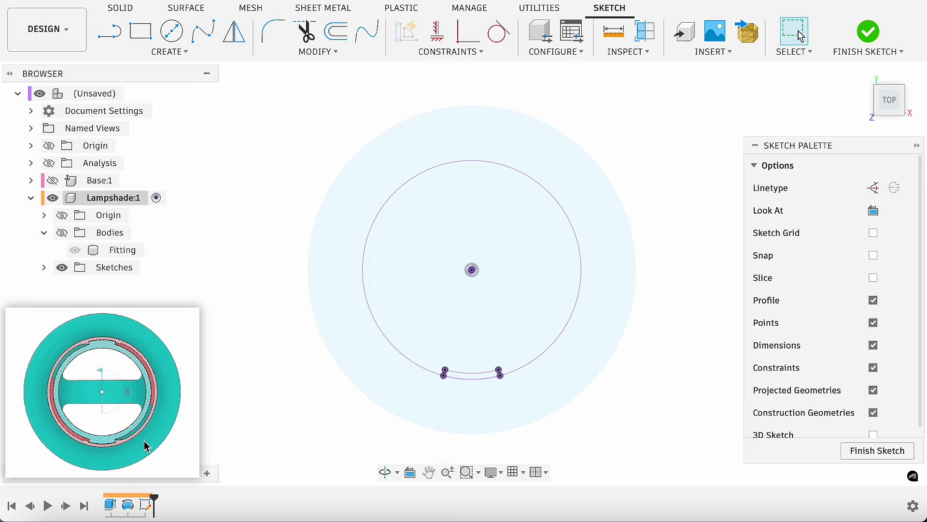
{"action": "left_click", "coordinate": [109, 31]}
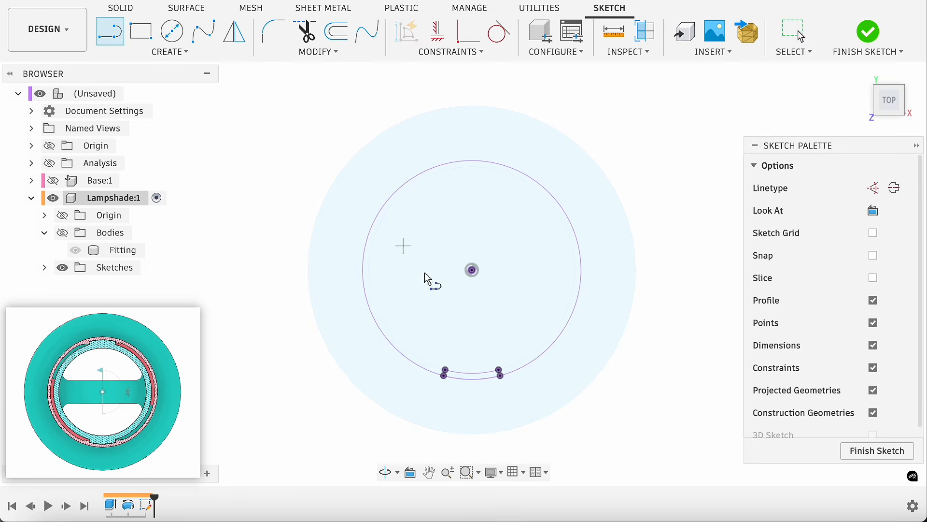
{"action": "left_click", "coordinate": [472, 270]}
{"action": "left_click", "coordinate": [499, 371]}
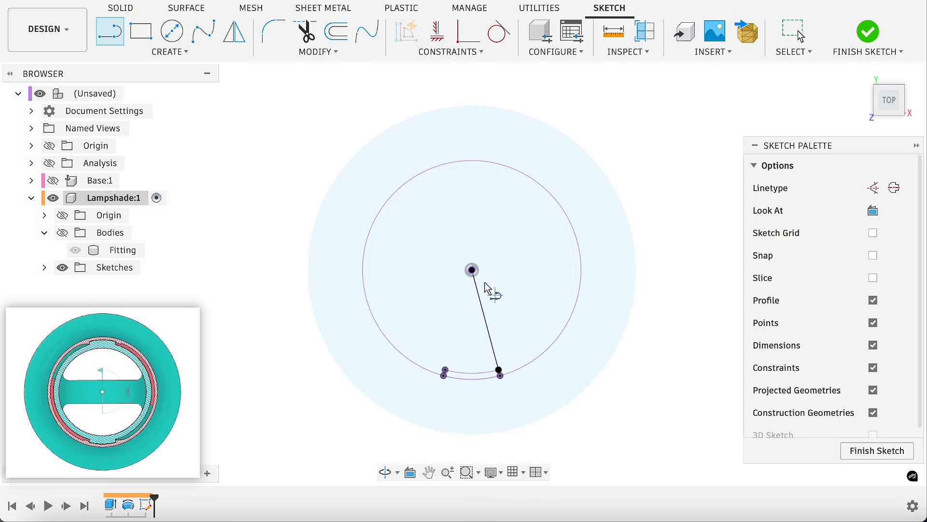
{"action": "left_click", "coordinate": [476, 274]}
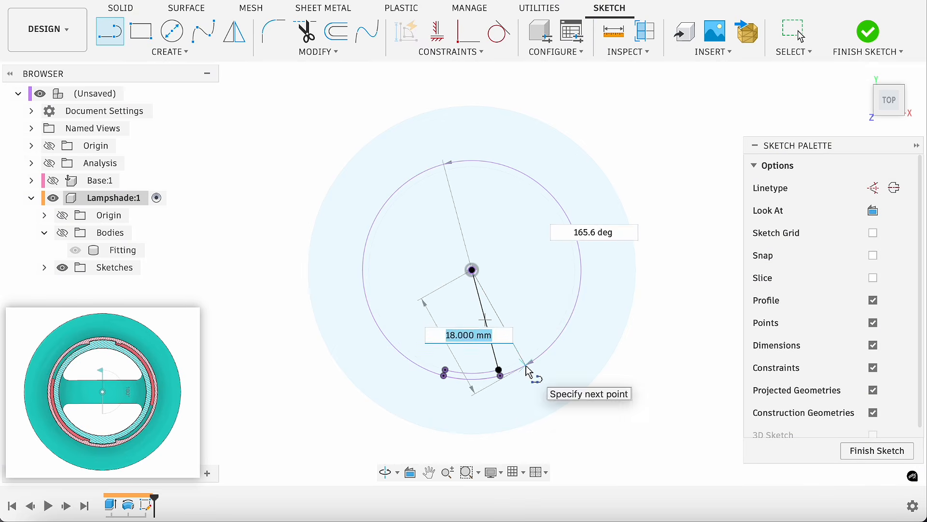
{"action": "left_click", "coordinate": [566, 324]}
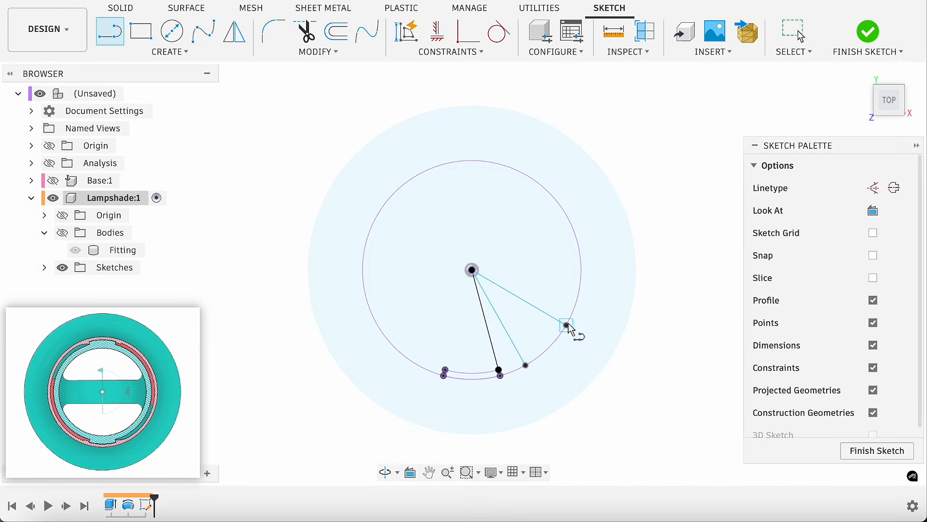
{"action": "key", "text": "Escape"}
{"action": "left_click", "coordinate": [515, 343]}
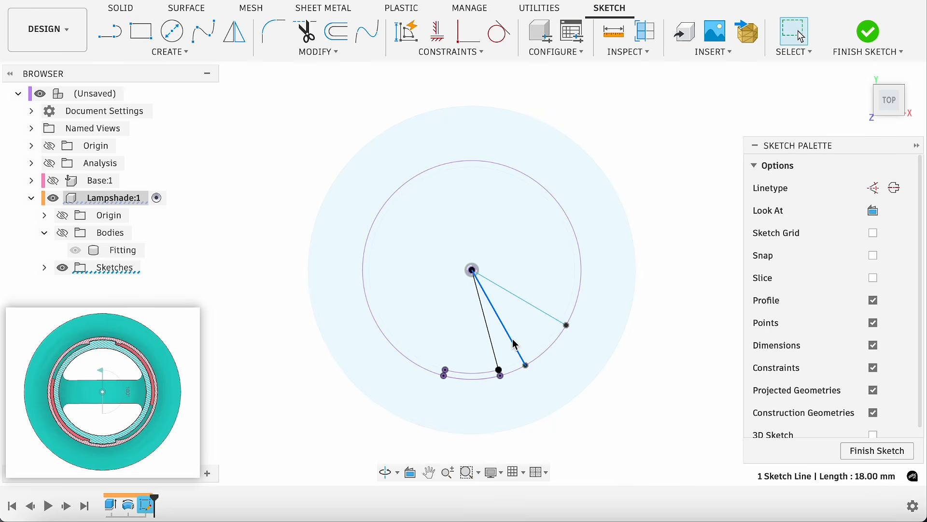
{"action": "key", "text": "x"}
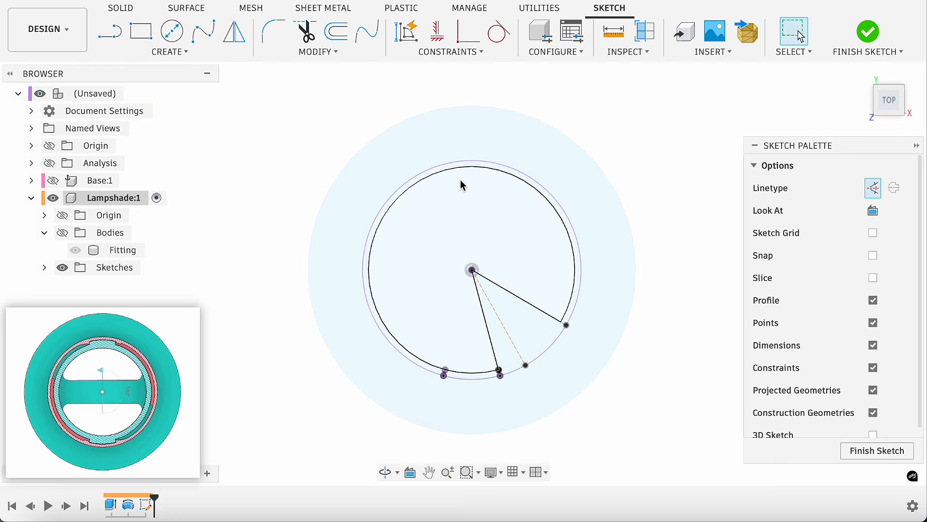
Dimension the angle between the line to the lug's corner and the construction line as 15 degrees
{"action": "key", "text": "d"}
{"action": "left_click", "coordinate": [487, 314]}
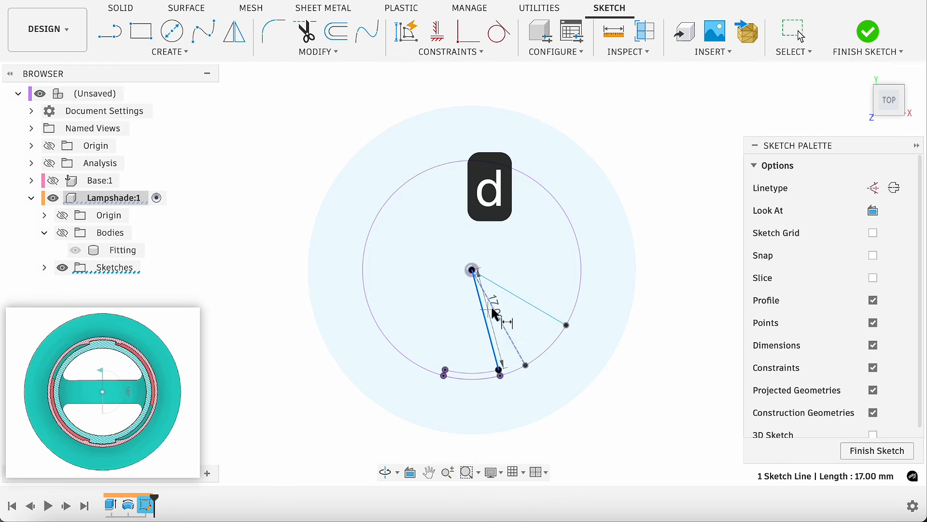
{"action": "left_click", "coordinate": [501, 320]}
{"action": "left_click", "coordinate": [519, 394]}
{"action": "type", "text": "15"}
{"action": "key", "text": "Return"}
Dimension the angle between the construction line and the outermost solid line as 45 degrees
{"action": "left_click", "coordinate": [522, 299]}
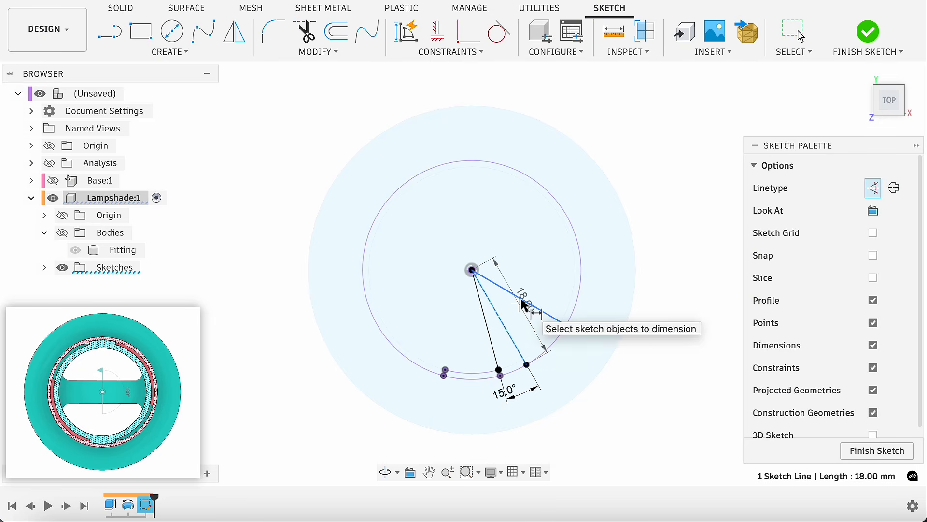
{"action": "left_click", "coordinate": [525, 302]}
{"action": "left_click", "coordinate": [575, 360]}
{"action": "type", "text": "45"}
{"action": "key", "text": "Return"}
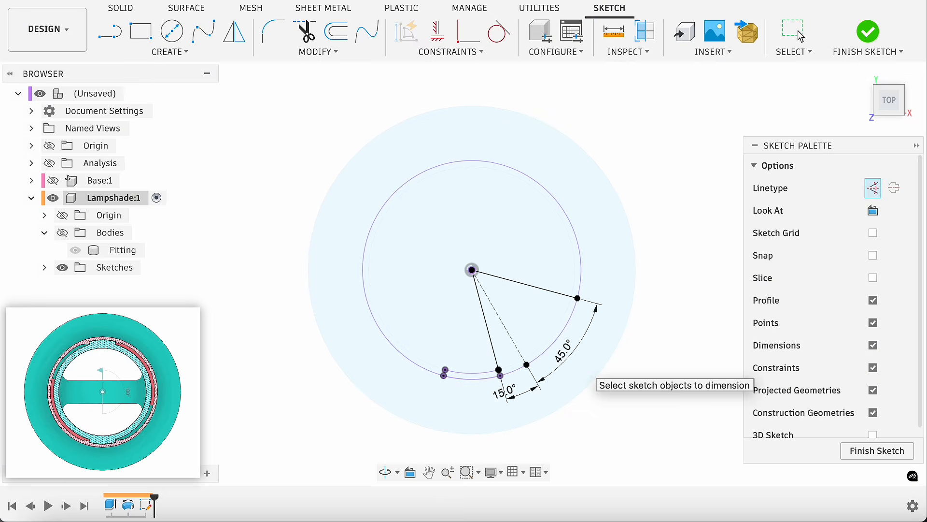
Draw a centre-point arc centred on the construction line, running from the lug's inner right corner towards that line
{"action": "left_click", "coordinate": [204, 50]}
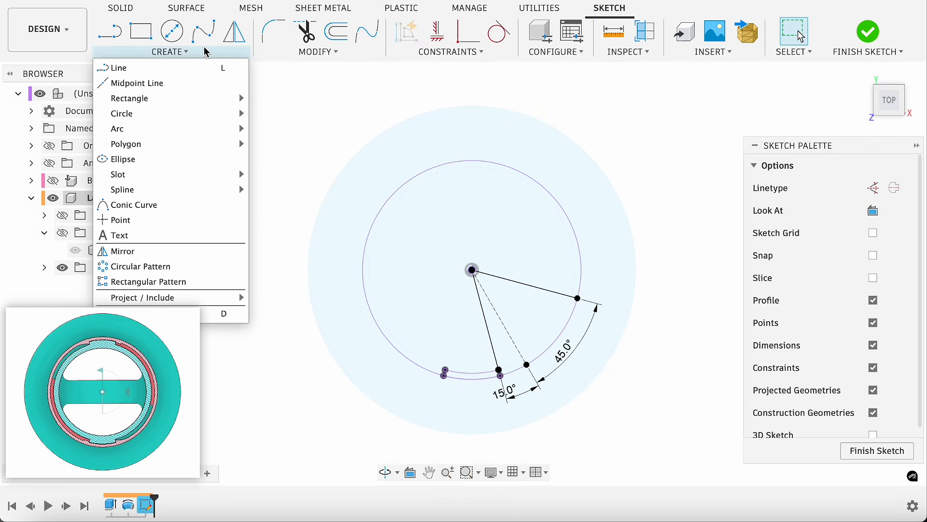
{"action": "mouse_move", "coordinate": [212, 131]}
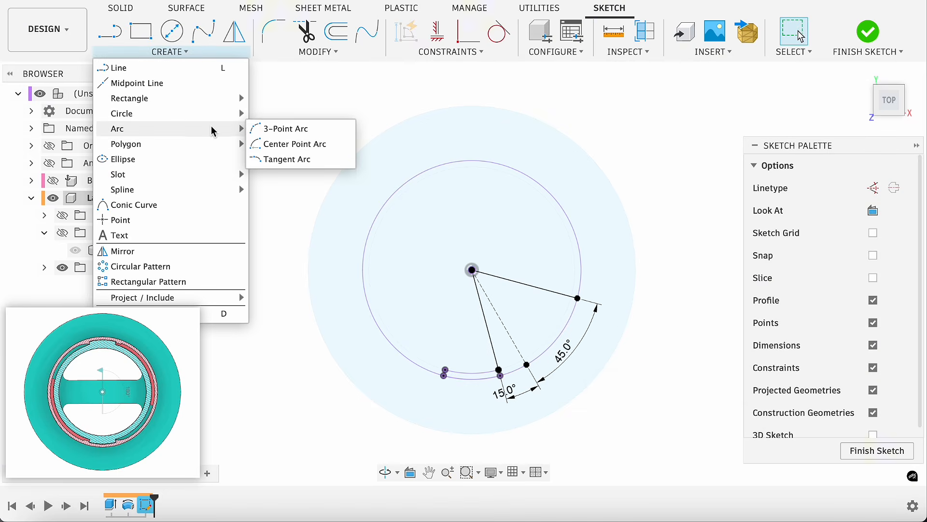
{"action": "left_click", "coordinate": [284, 144]}
{"action": "scroll", "coordinate": [514, 344], "scroll_direction": "up", "scroll_amount": 4}
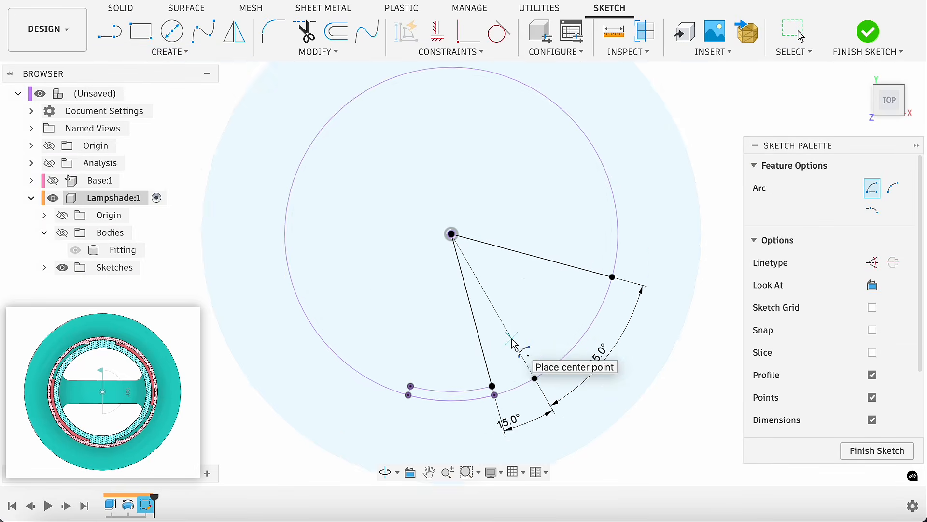
{"action": "left_click", "coordinate": [497, 314]}
{"action": "left_click", "coordinate": [487, 397]}
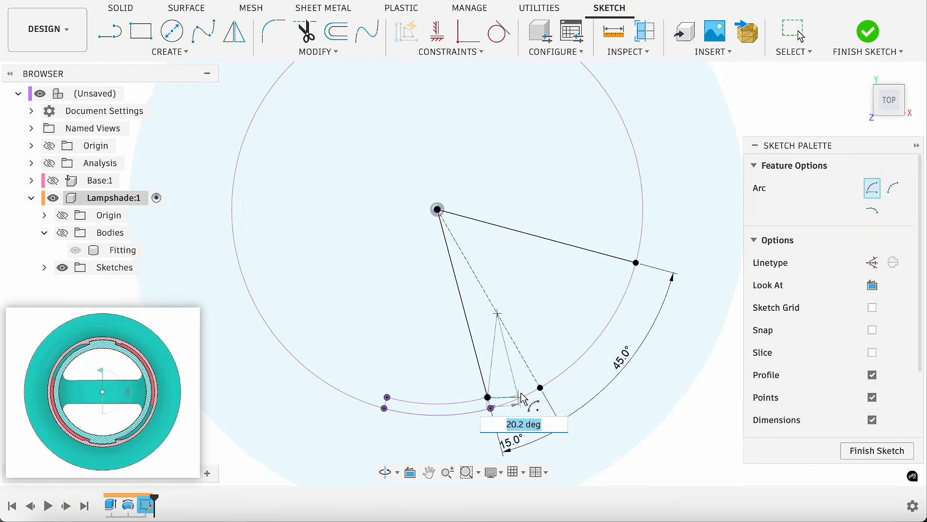
Make the arc's free end coincident with the construction line's endpoint on the projected circle
{"action": "left_click", "coordinate": [459, 47]}
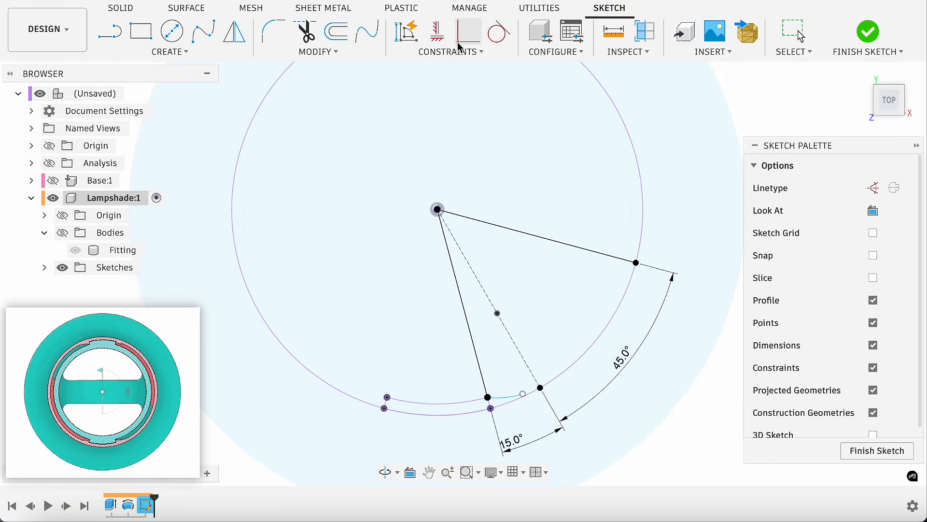
{"action": "left_click", "coordinate": [523, 393]}
{"action": "left_click", "coordinate": [541, 388]}
{"action": "key", "text": "Escape"}
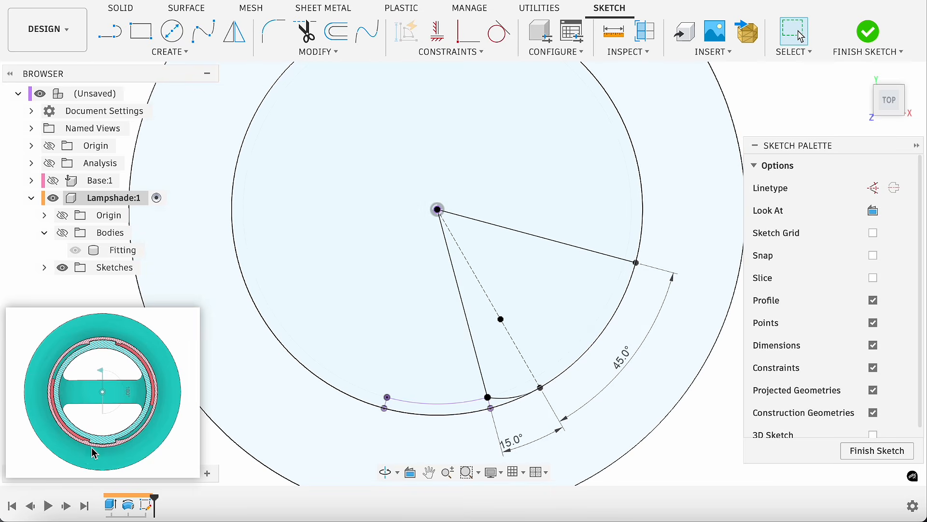
Draw a line from the sketch centre to the projected circle, just beyond the lug's left side
{"action": "left_click", "coordinate": [110, 31]}
{"action": "left_click", "coordinate": [438, 210]}
{"action": "left_click", "coordinate": [349, 396]}
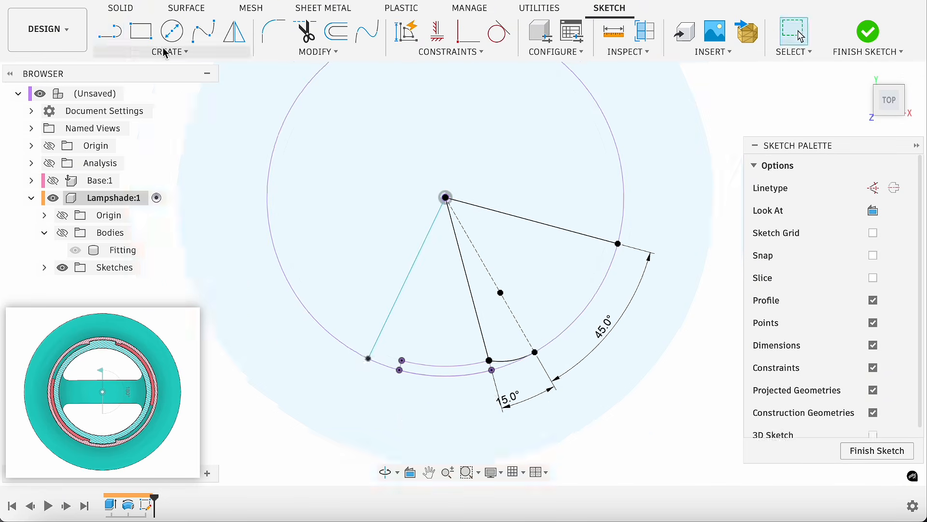
Draw a centre-point arc about the sketch centre, starting on the left line, and make its end coincident with the lug's short left edge
{"action": "left_click", "coordinate": [164, 53]}
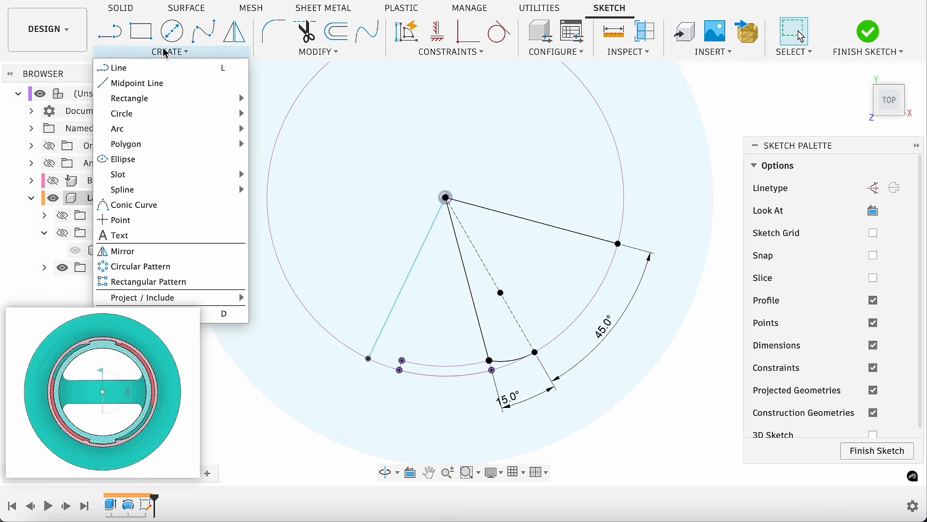
{"action": "mouse_move", "coordinate": [175, 129]}
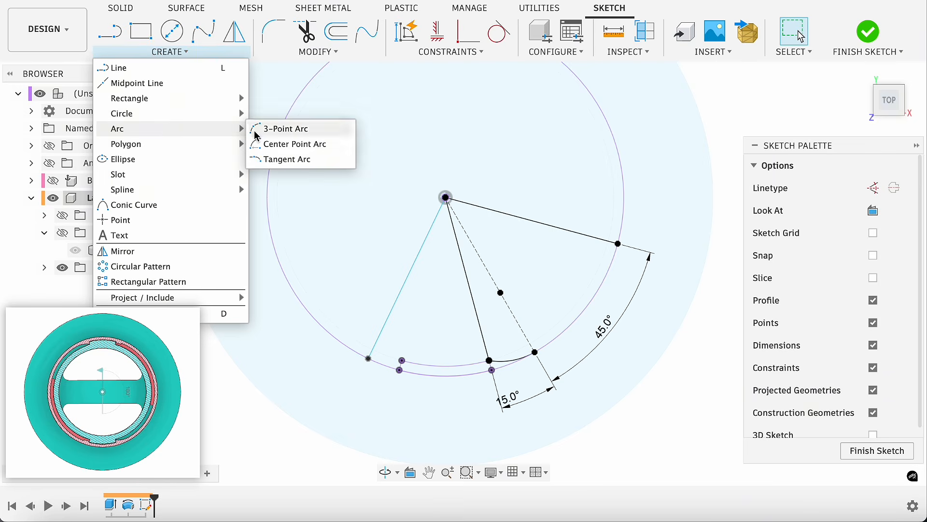
{"action": "left_click", "coordinate": [288, 144]}
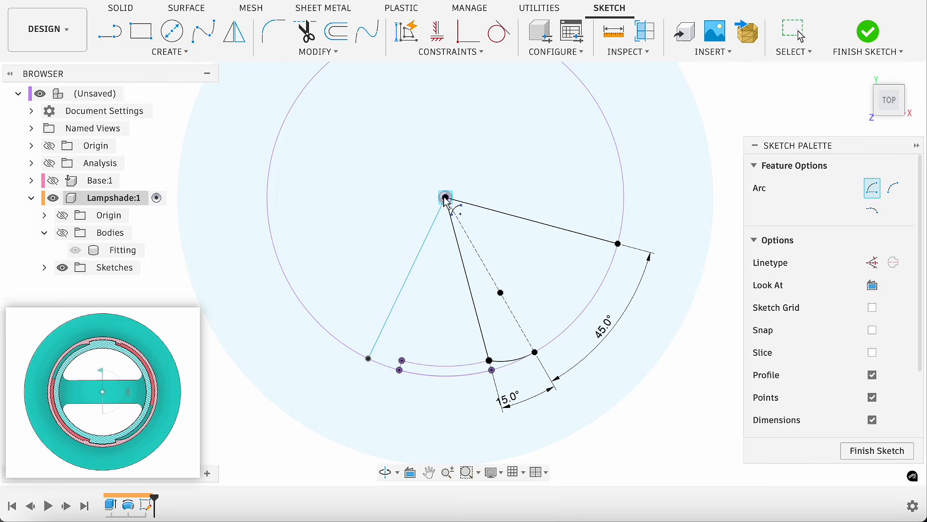
{"action": "left_click", "coordinate": [445, 198]}
{"action": "scroll", "coordinate": [379, 341], "scroll_direction": "up", "scroll_amount": 5}
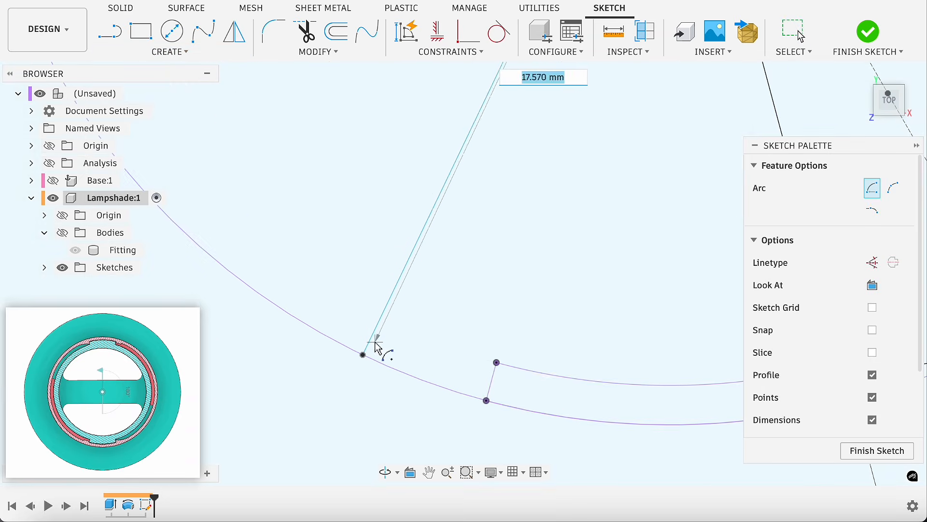
{"action": "left_click", "coordinate": [369, 344]}
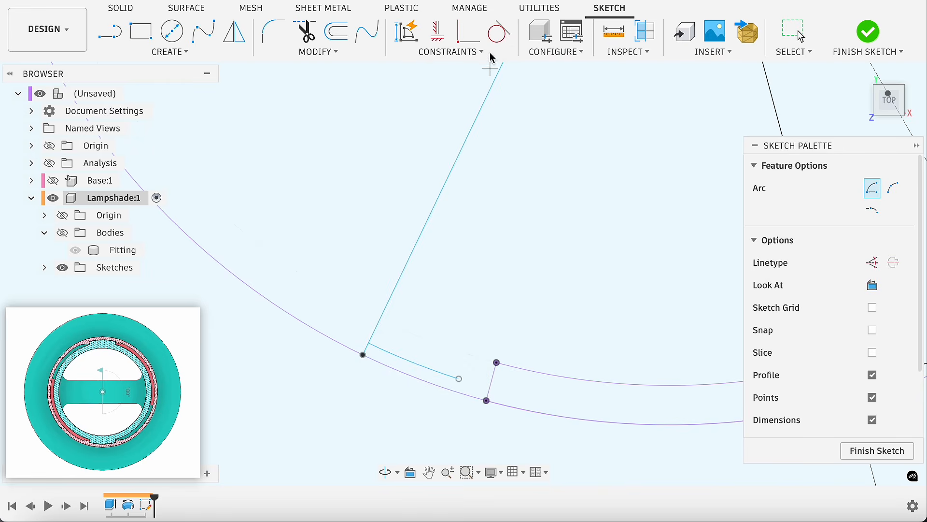
{"action": "left_click", "coordinate": [468, 32]}
{"action": "left_click", "coordinate": [460, 380]}
{"action": "left_click", "coordinate": [491, 387]}
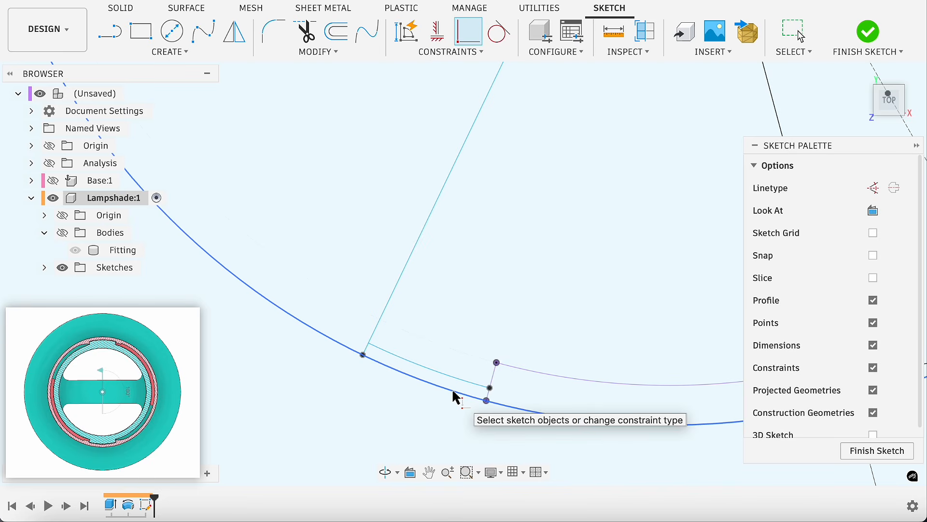
Dimension the distance between the left line's outer end and the lug's outer left corner as 2 mm
{"action": "key", "text": "d"}
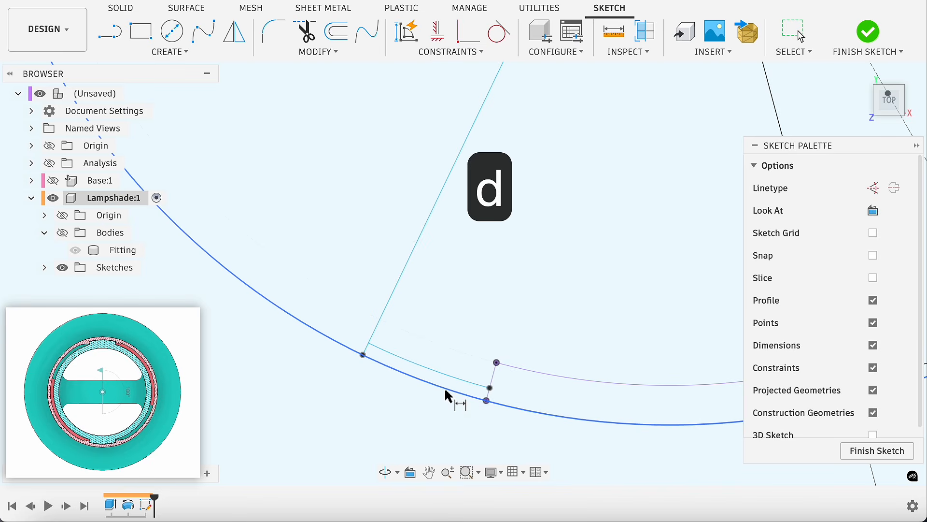
{"action": "left_click", "coordinate": [362, 355]}
{"action": "left_click", "coordinate": [486, 400]}
{"action": "left_click", "coordinate": [331, 404]}
{"action": "type", "text": "2"}
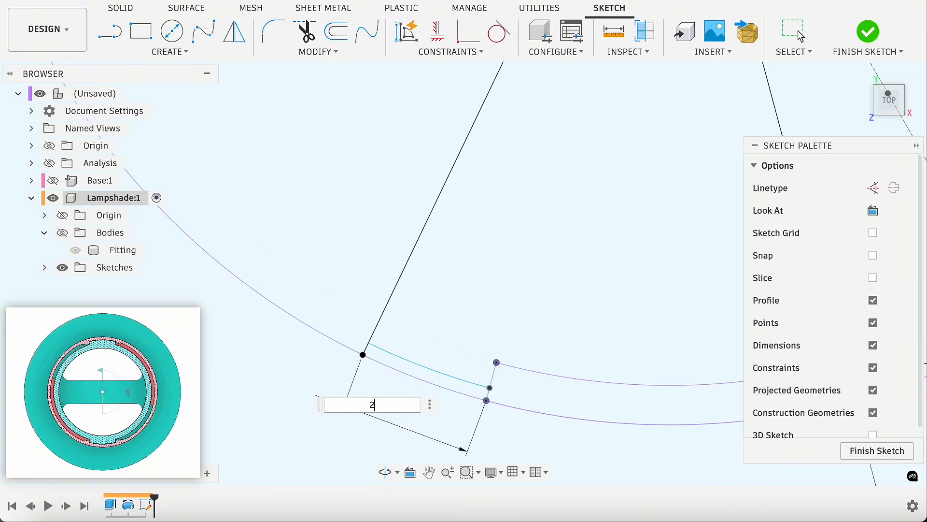
{"action": "scroll", "coordinate": [338, 400], "scroll_direction": "down", "scroll_amount": 5}
{"action": "key", "text": "Return"}
Dimension the distance between the small arc's start and the left line's end on the circle as 0.4 mm
{"action": "scroll", "coordinate": [442, 420], "scroll_direction": "up", "scroll_amount": 5}
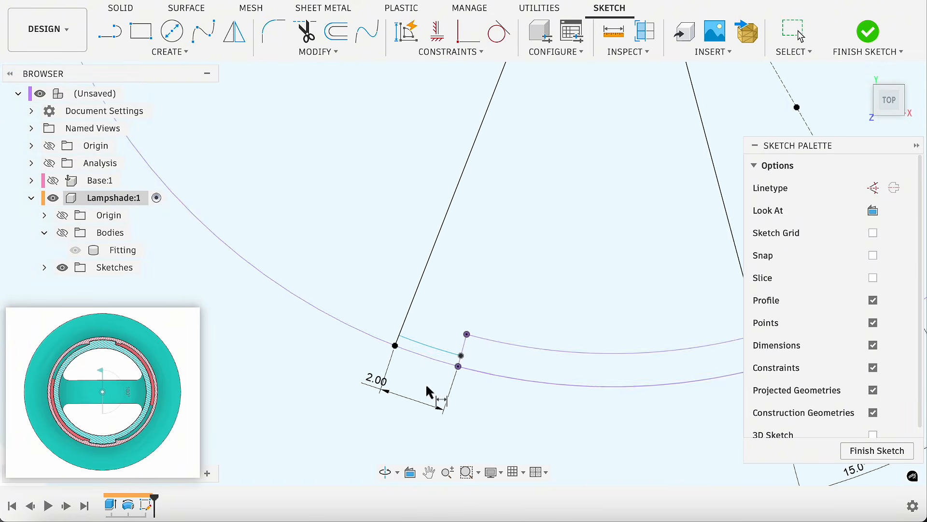
{"action": "scroll", "coordinate": [429, 395], "scroll_direction": "up", "scroll_amount": 3}
{"action": "left_click", "coordinate": [380, 300]}
{"action": "left_click", "coordinate": [373, 318]}
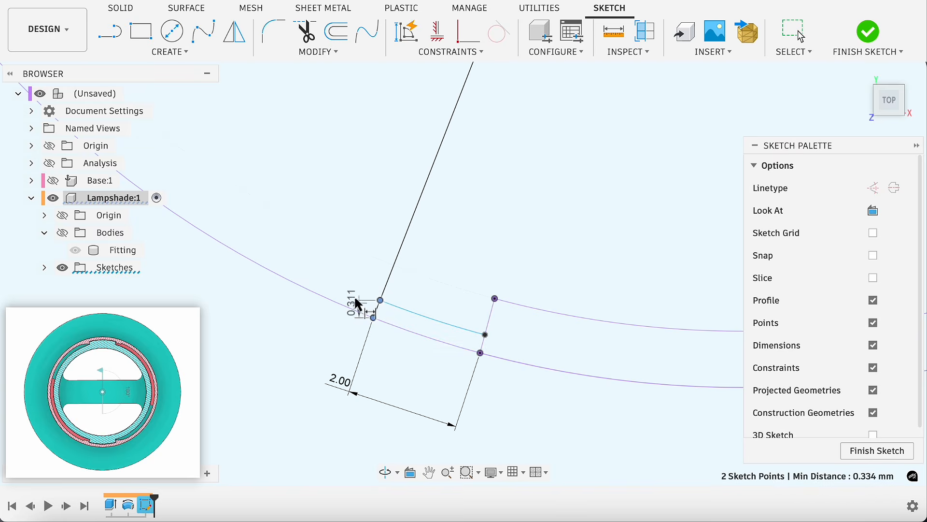
{"action": "left_click", "coordinate": [359, 276]}
{"action": "type", "text": "0.4"}
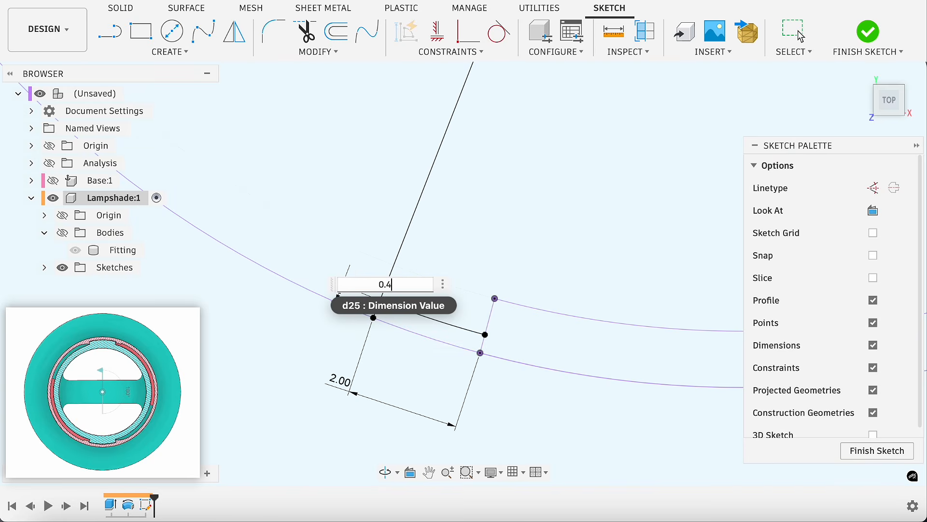
{"action": "key", "text": "Return"}
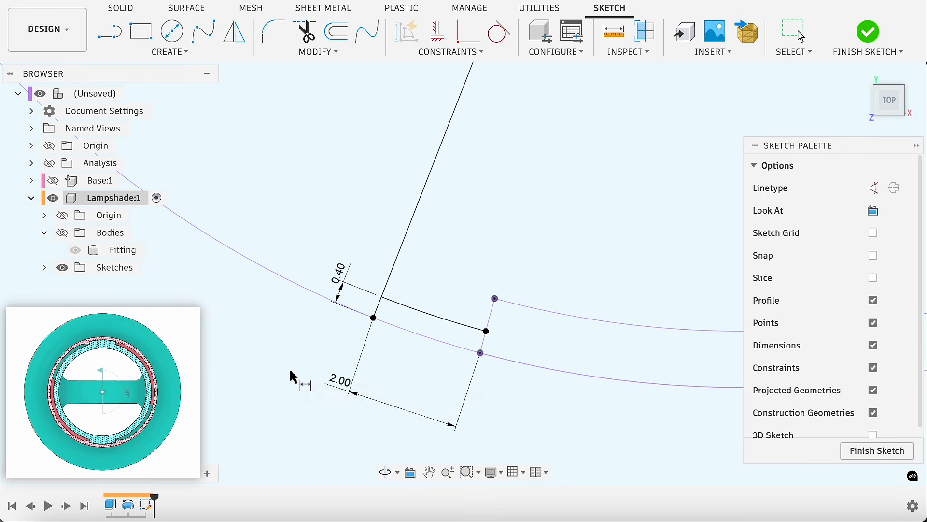
Finish the sketch and rename it Twist Snap
{"action": "scroll", "coordinate": [411, 326], "scroll_direction": "down", "scroll_amount": 10}
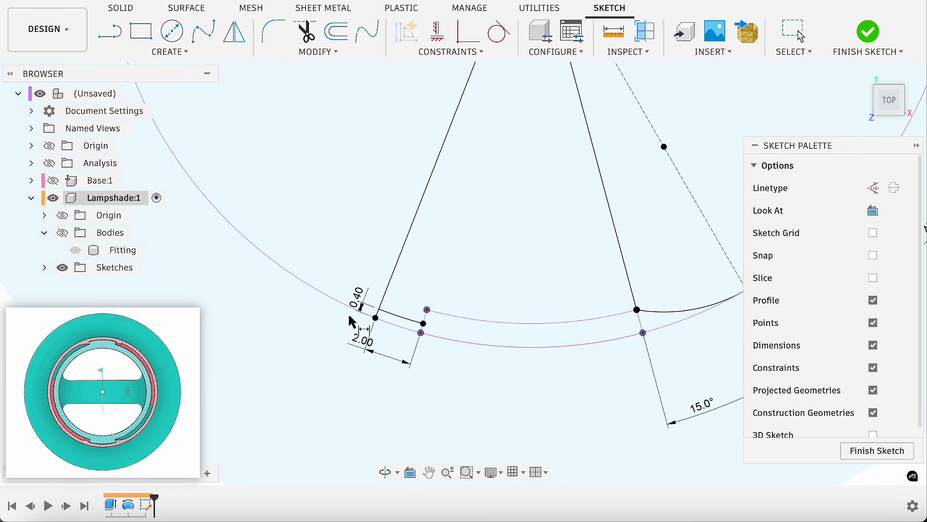
{"action": "scroll", "coordinate": [420, 319], "scroll_direction": "down", "scroll_amount": 2}
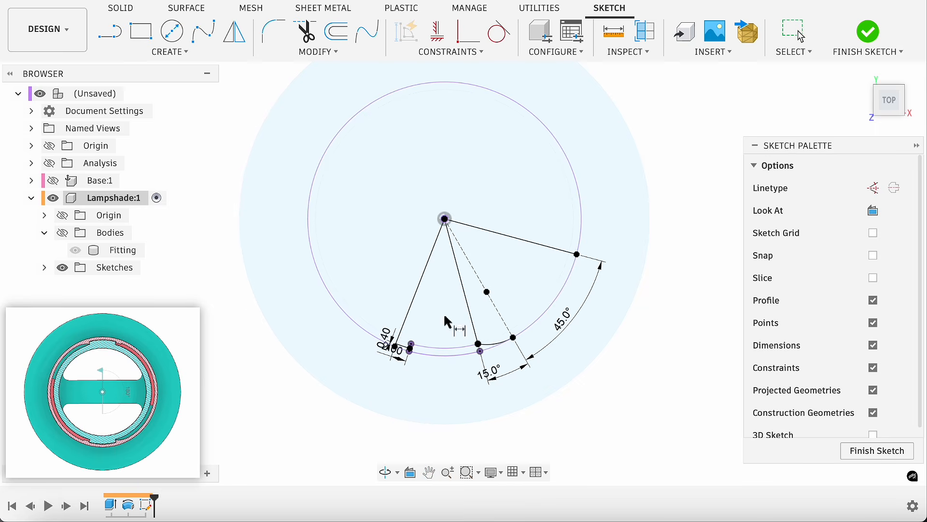
{"action": "left_click", "coordinate": [44, 230]}
{"action": "left_click", "coordinate": [44, 250]}
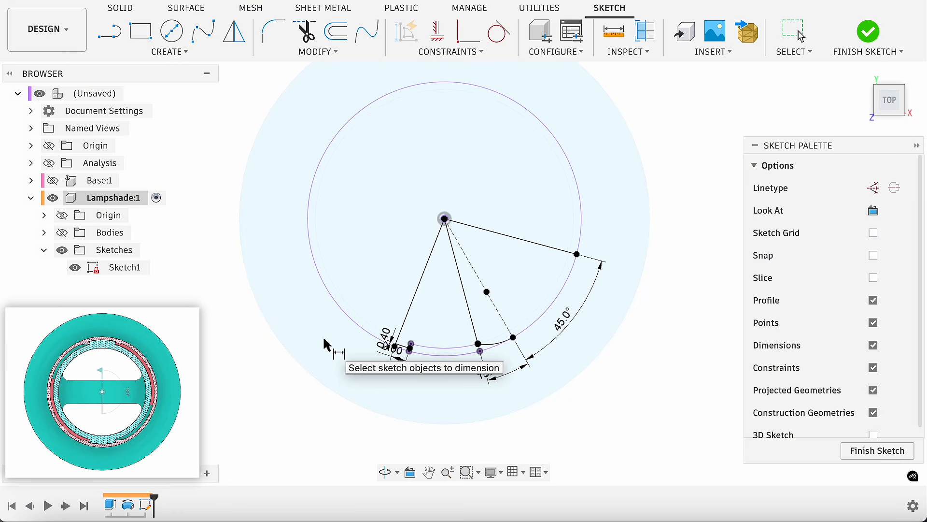
{"action": "left_click", "coordinate": [868, 31]}
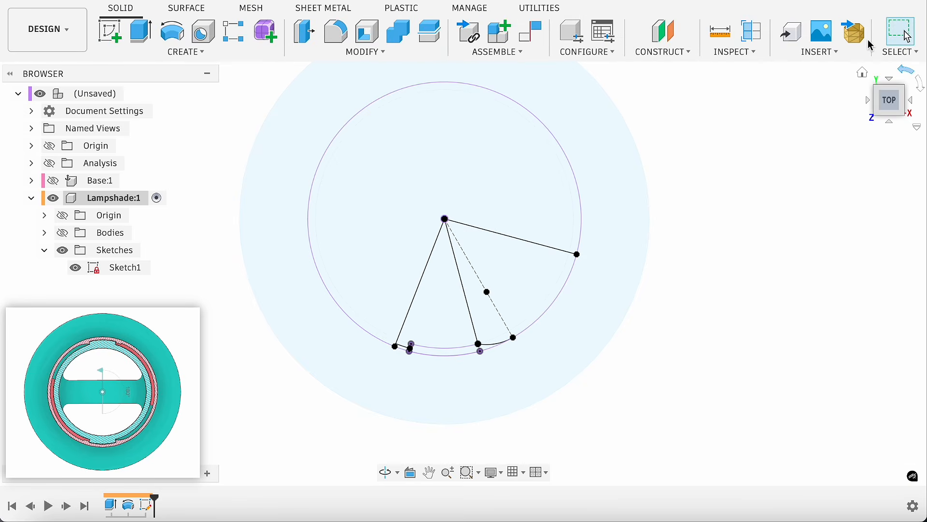
{"action": "right_click", "coordinate": [118, 268]}
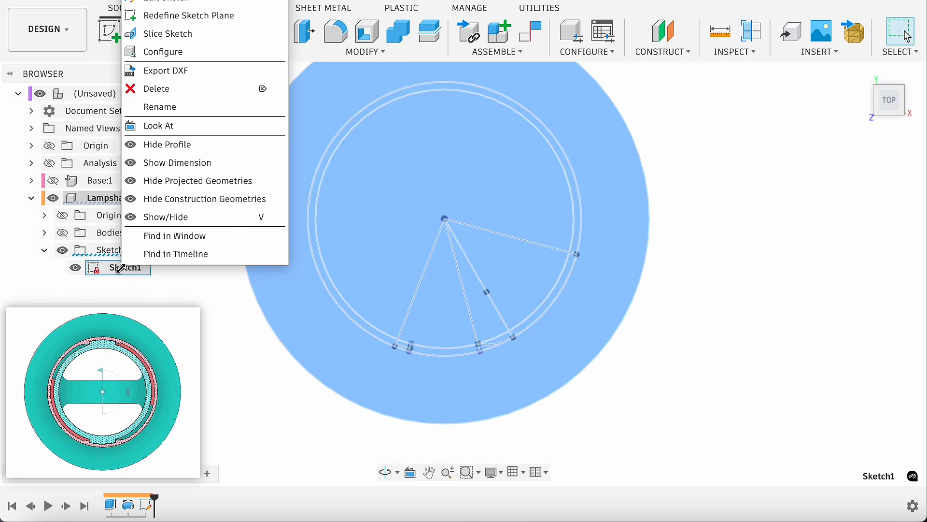
{"action": "left_click", "coordinate": [185, 112]}
{"action": "type", "text": "Twist"}
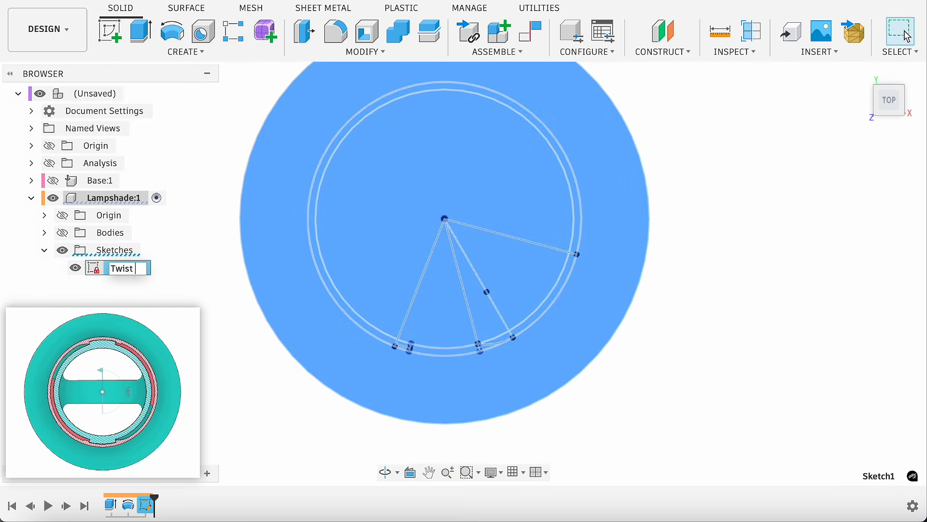
{"action": "type", "text": " Snap"}
{"action": "key", "text": "Return"}
Show the bodies and extrude the two profiles between the lug-corner line and the outermost right line as a cut up to the fitting's inner ledge face
{"action": "key", "text": "e"}
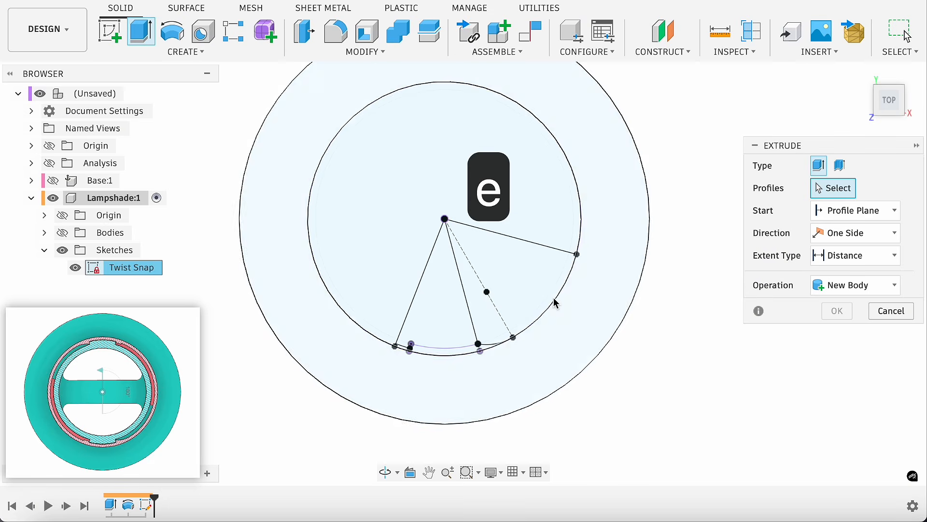
{"action": "left_click", "coordinate": [488, 283]}
{"action": "left_click", "coordinate": [533, 328]}
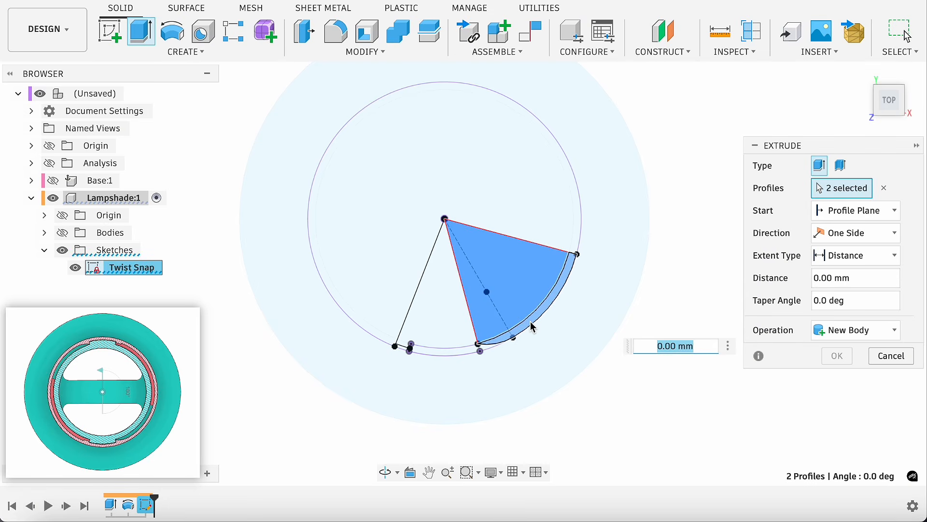
{"action": "left_click", "coordinate": [62, 235]}
{"action": "mouse_move", "coordinate": [892, 114]}
{"action": "left_mouse_down"}
{"action": "mouse_move", "coordinate": [867, 96]}
{"action": "mouse_move", "coordinate": [782, 89]}
{"action": "mouse_move", "coordinate": [720, 70]}
{"action": "left_mouse_up"}
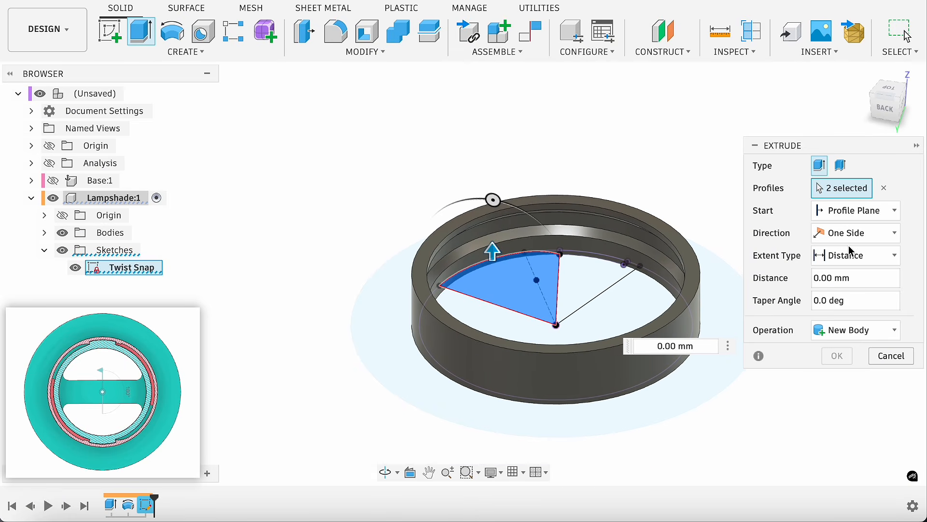
{"action": "left_click", "coordinate": [848, 256]}
{"action": "left_click", "coordinate": [849, 294]}
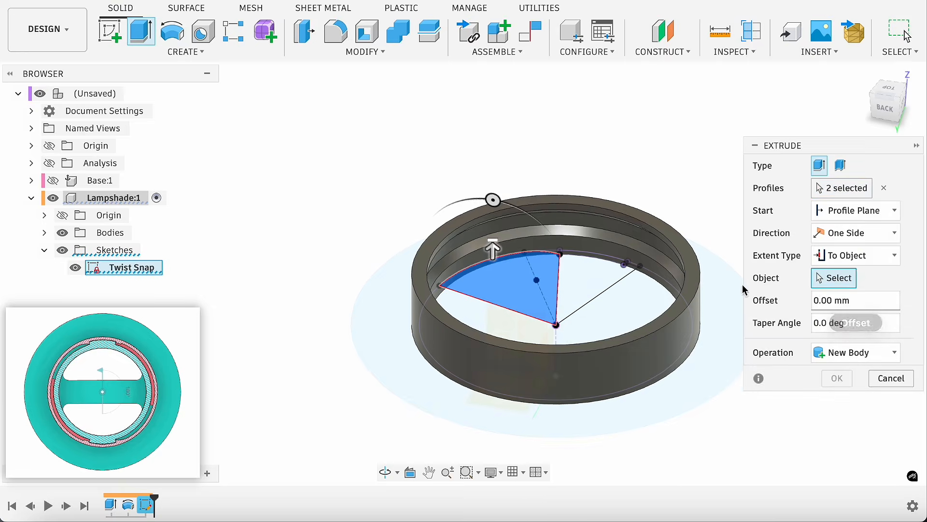
{"action": "scroll", "coordinate": [515, 223], "scroll_direction": "up", "scroll_amount": 5}
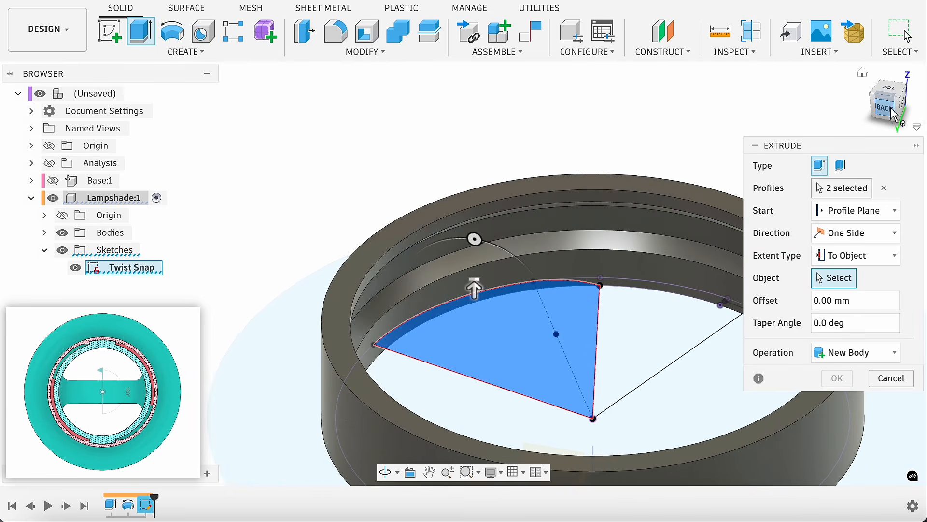
{"action": "left_click_drag", "start_coordinate": [884, 98], "coordinate": [881, 88]}
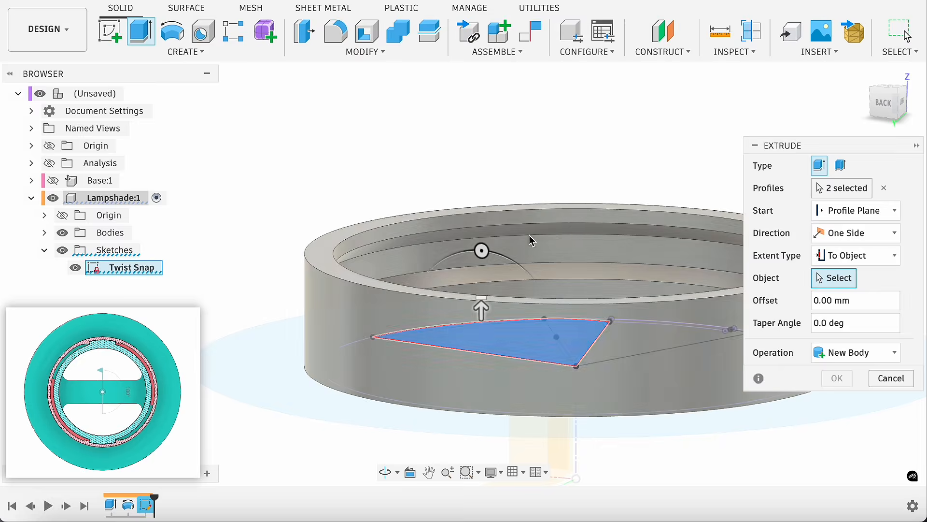
{"action": "left_click", "coordinate": [555, 271]}
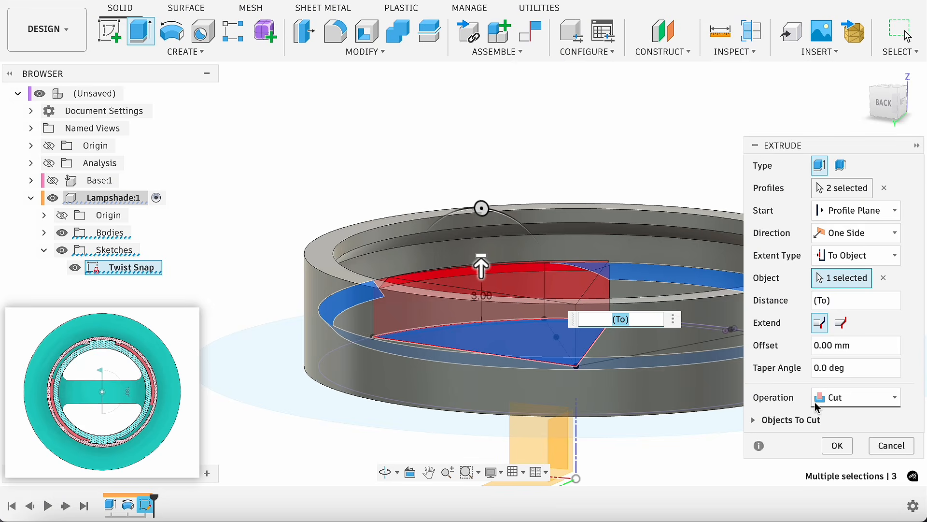
{"action": "left_click", "coordinate": [836, 445]}
Show the Twist Snap sketch again over the cut fitting
{"action": "left_click_drag", "start_coordinate": [893, 104], "coordinate": [881, 125]}
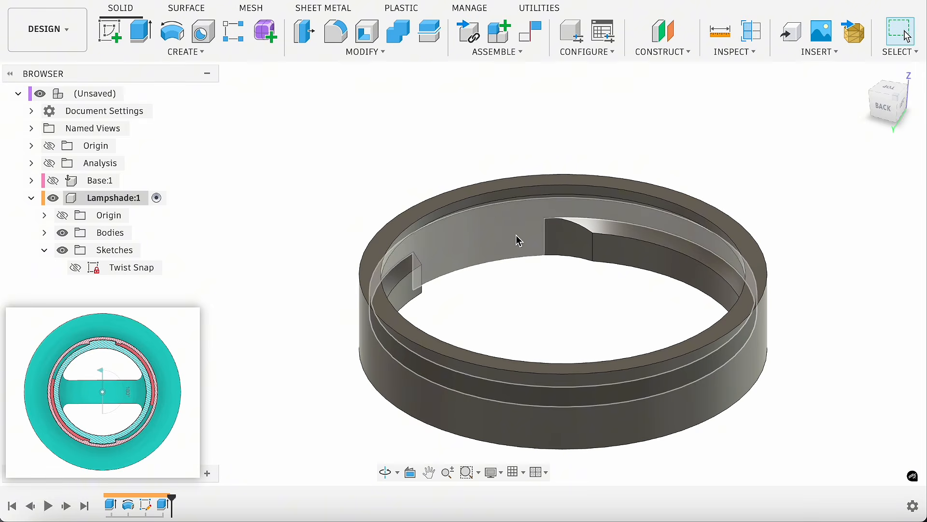
{"action": "left_click", "coordinate": [75, 267]}
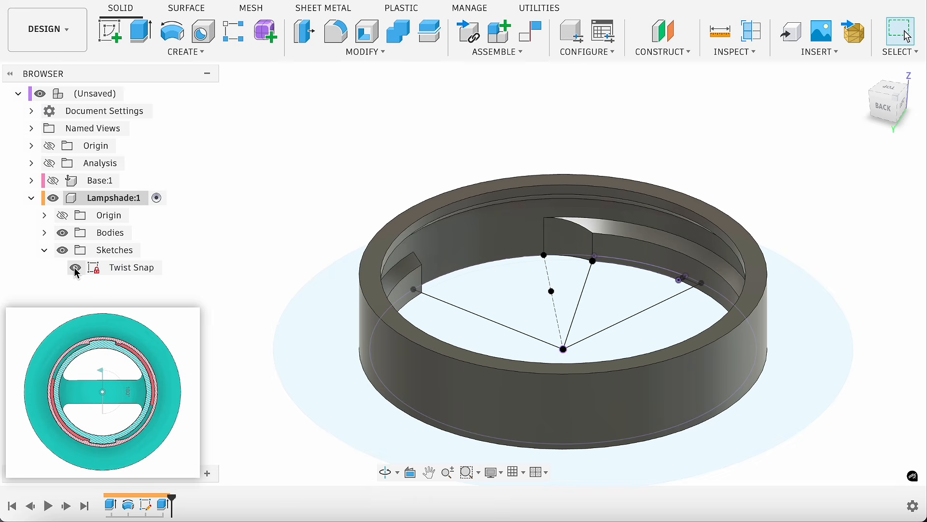
{"action": "left_click_drag", "start_coordinate": [884, 94], "coordinate": [886, 114]}
{"action": "scroll", "coordinate": [347, 130], "scroll_direction": "down", "scroll_amount": 3}
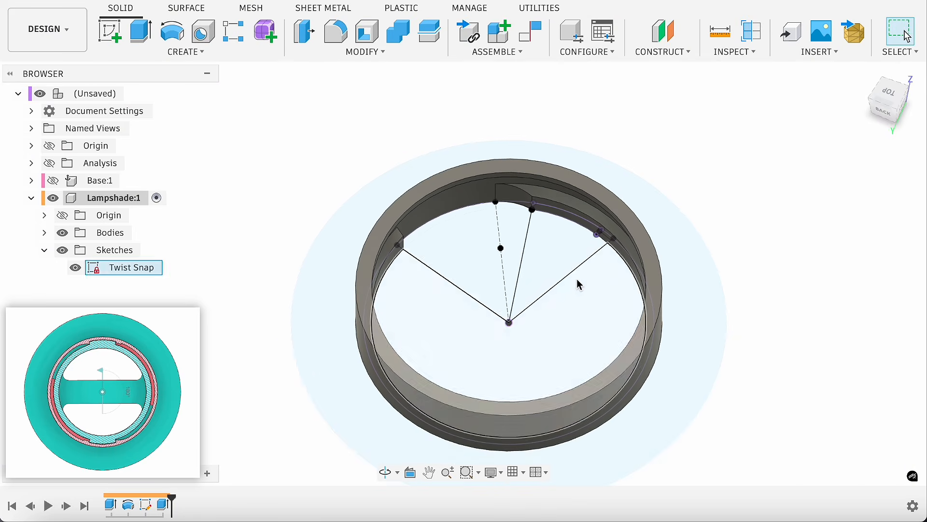
Hide the bodies to pick Twist Snap's curved stop profile and small snap-bump profile for an extrusion, and show the bodies again
{"action": "left_click", "coordinate": [62, 234]}
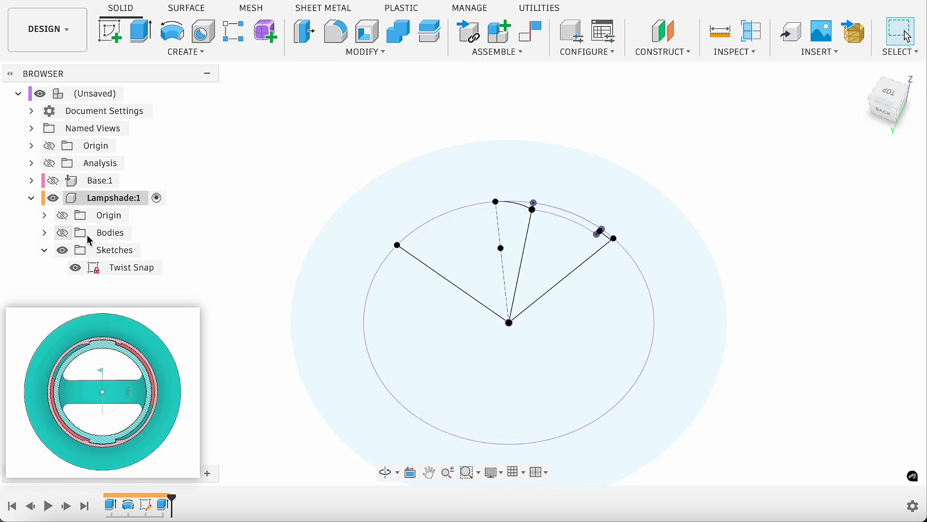
{"action": "key", "text": "e"}
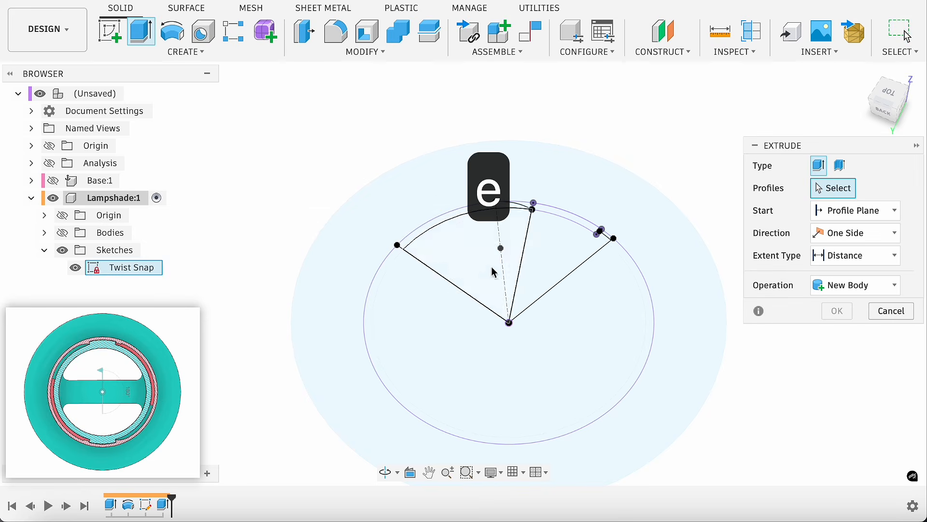
{"action": "scroll", "coordinate": [531, 208], "scroll_direction": "up", "scroll_amount": 3}
{"action": "left_click", "coordinate": [529, 211]}
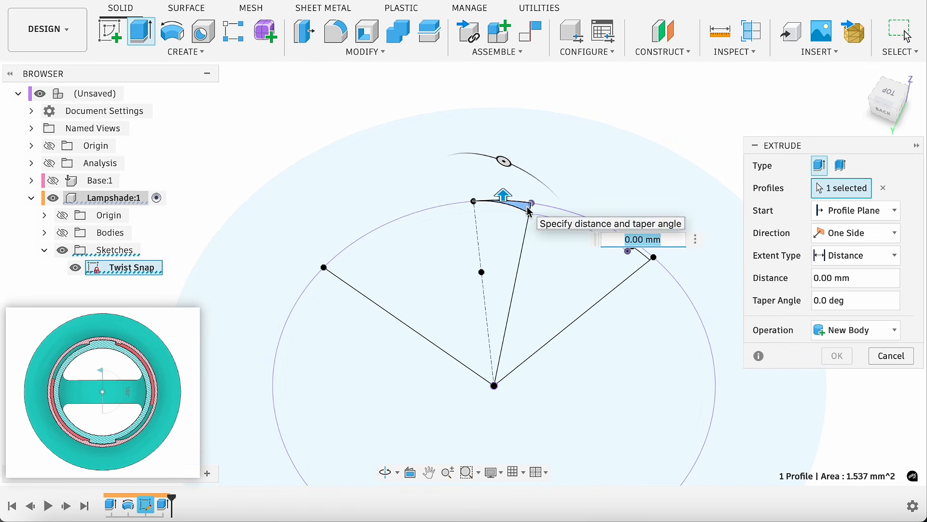
{"action": "scroll", "coordinate": [616, 223], "scroll_direction": "up", "scroll_amount": 5}
{"action": "left_click", "coordinate": [616, 222]}
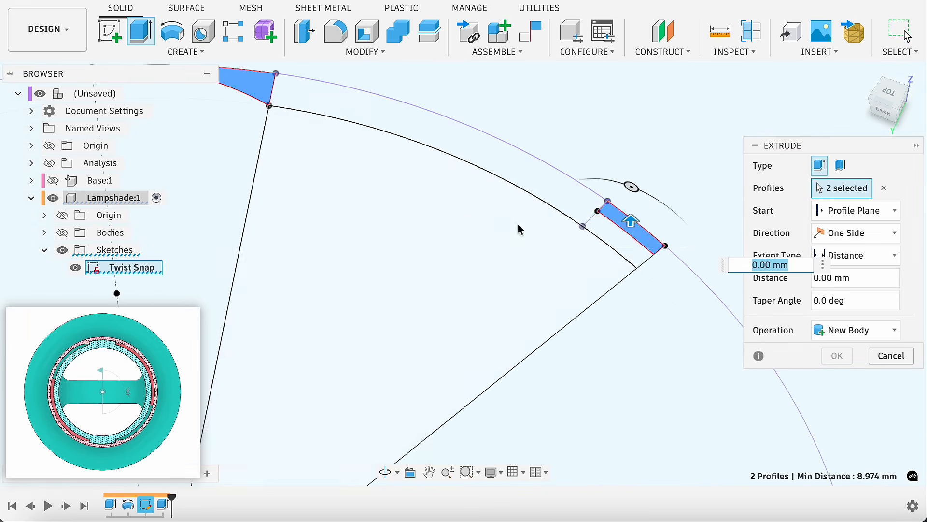
{"action": "scroll", "coordinate": [468, 256], "scroll_direction": "down", "scroll_amount": 5}
{"action": "scroll", "coordinate": [551, 294], "scroll_direction": "down", "scroll_amount": 2}
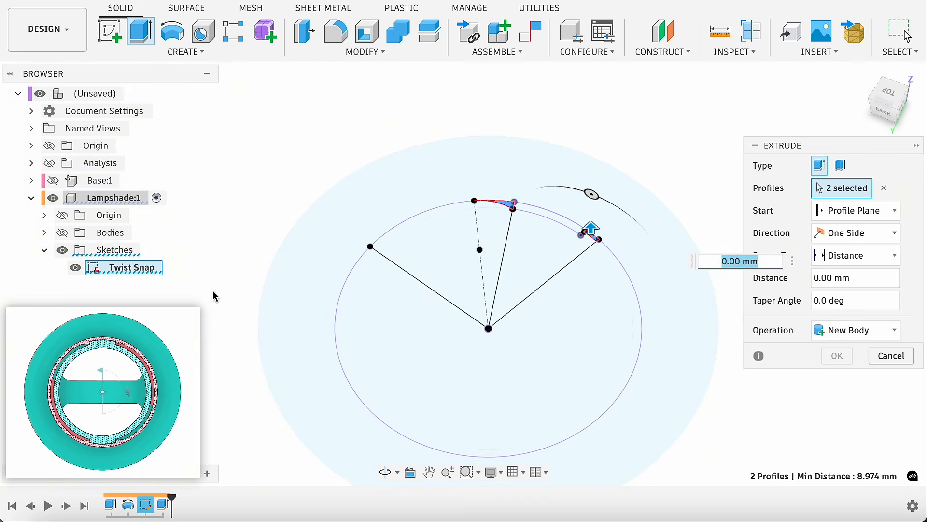
{"action": "left_click", "coordinate": [62, 233]}
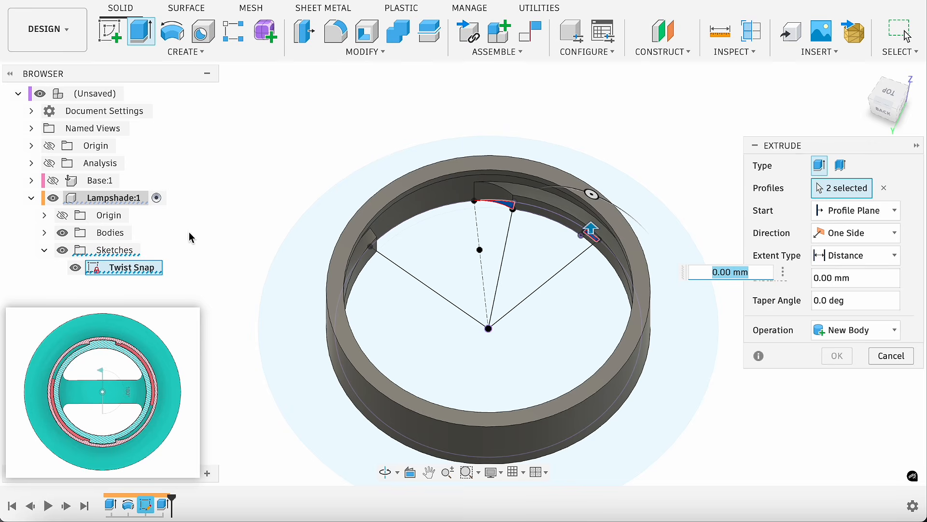
Extrude the two selected profiles to the fitting's upper rim face as a Join and hide the Twist Snap sketch
{"action": "left_click", "coordinate": [891, 260]}
{"action": "left_click", "coordinate": [880, 295]}
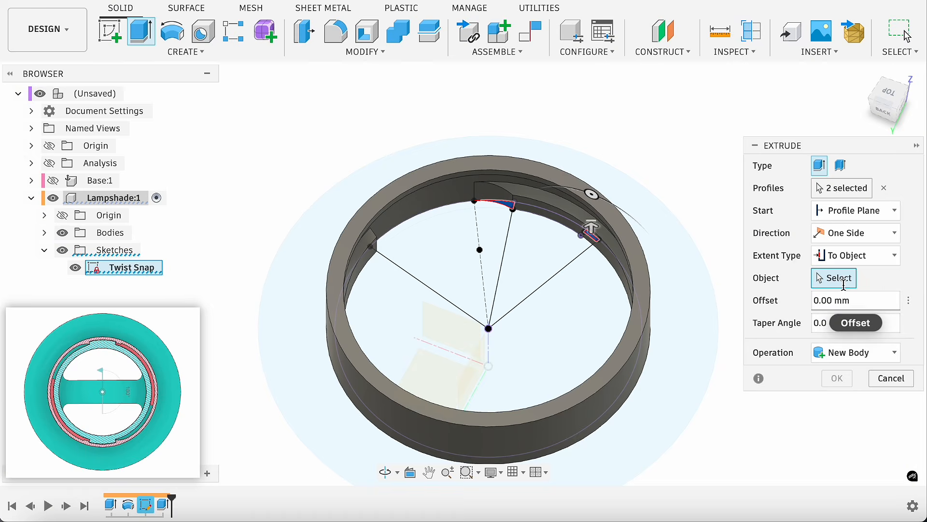
{"action": "left_click", "coordinate": [641, 261]}
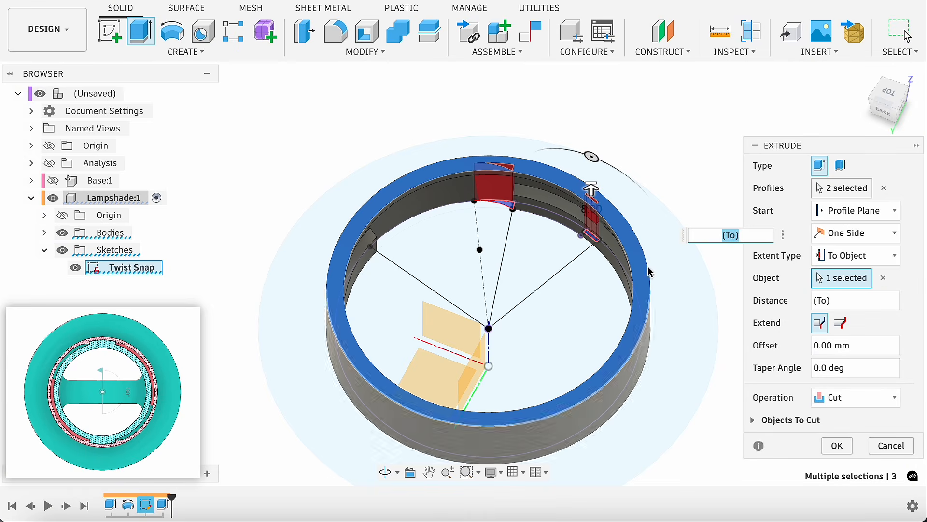
{"action": "left_click", "coordinate": [848, 401]}
{"action": "left_click", "coordinate": [845, 419]}
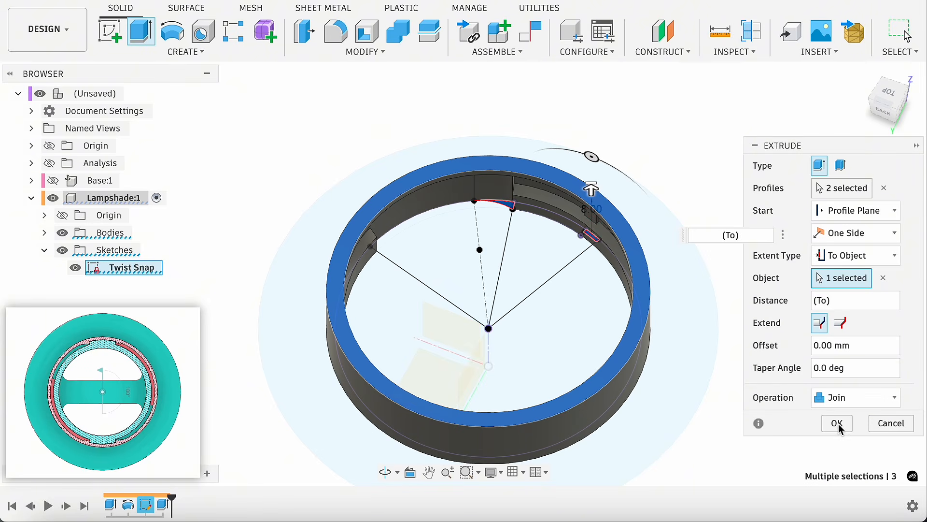
{"action": "left_click", "coordinate": [846, 423]}
{"action": "left_click", "coordinate": [75, 267]}
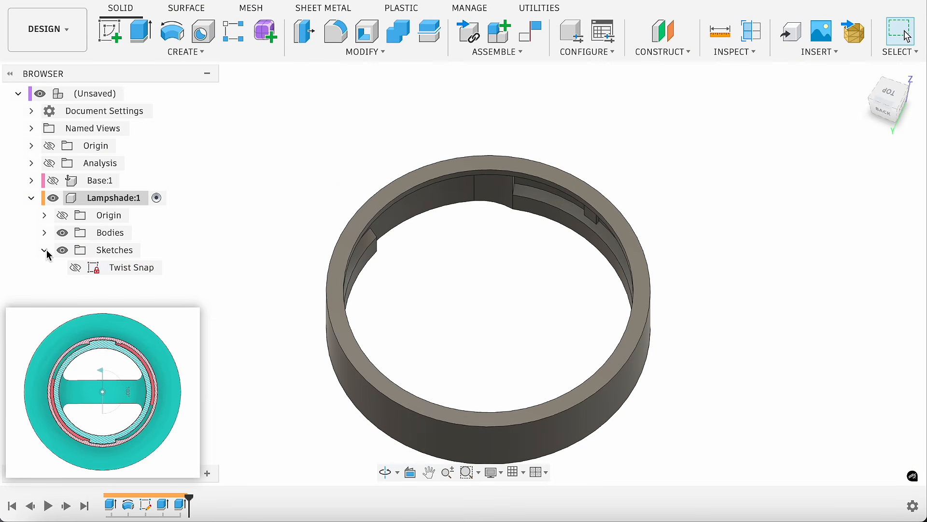
{"action": "left_click", "coordinate": [44, 250]}
{"action": "left_click_drag", "start_coordinate": [886, 116], "coordinate": [872, 121]}
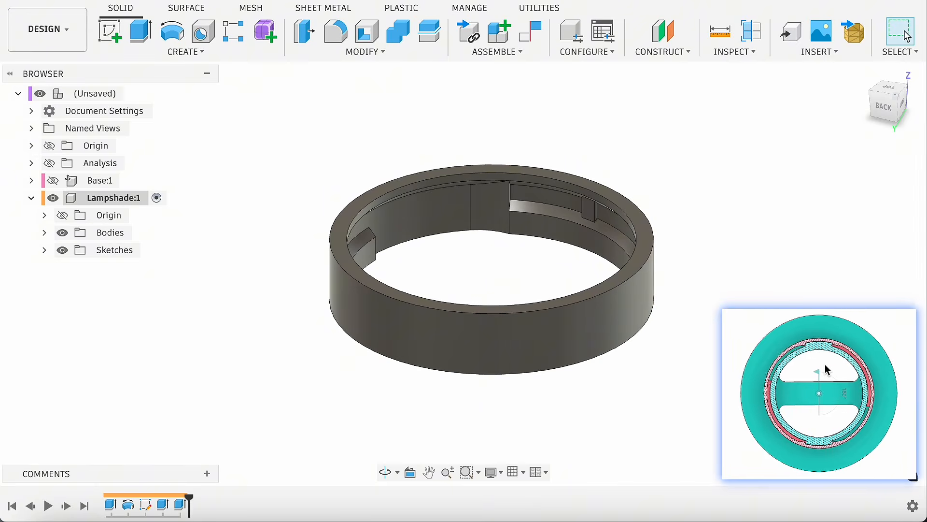
Activate the top-level assembly and choose the Base lug's extrusion and chamfer plus the two Twist Snap extrusions for a circular feature pattern
{"action": "left_click", "coordinate": [132, 93]}
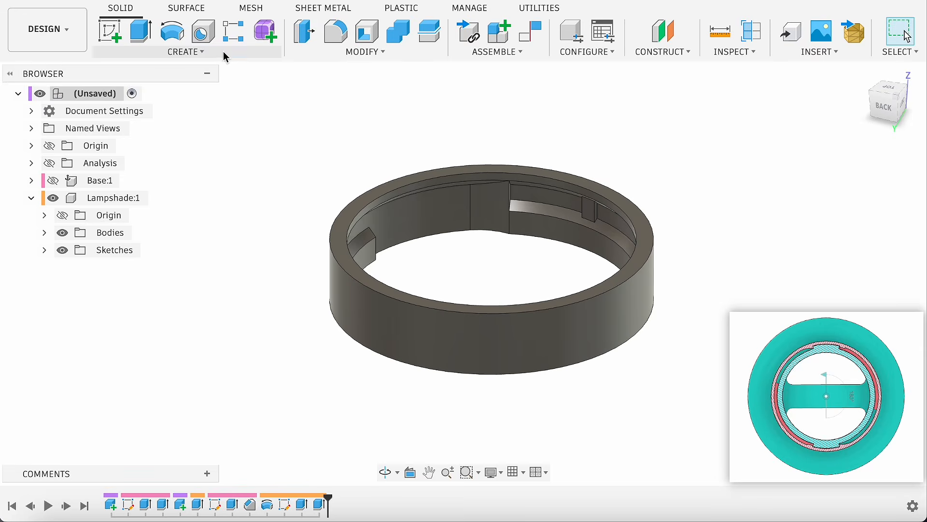
{"action": "left_click", "coordinate": [224, 57]}
{"action": "mouse_move", "coordinate": [199, 379]}
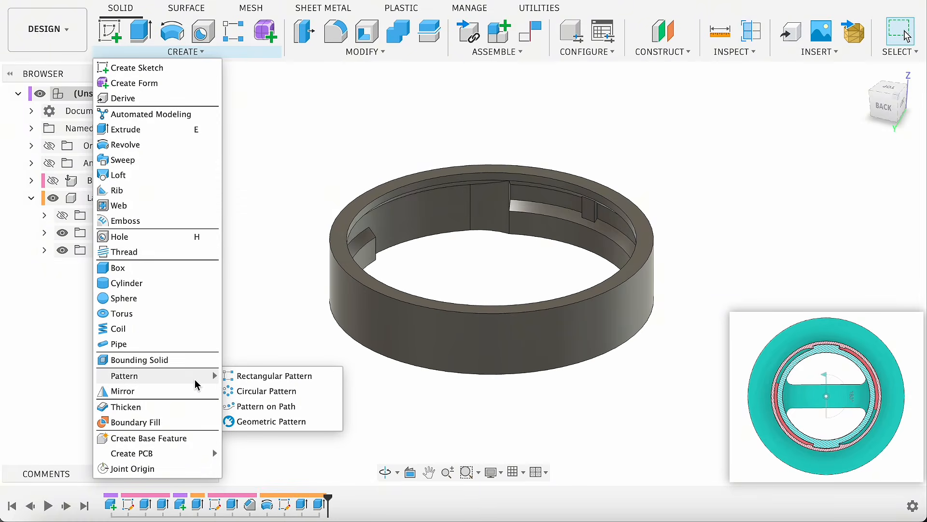
{"action": "left_click", "coordinate": [244, 392]}
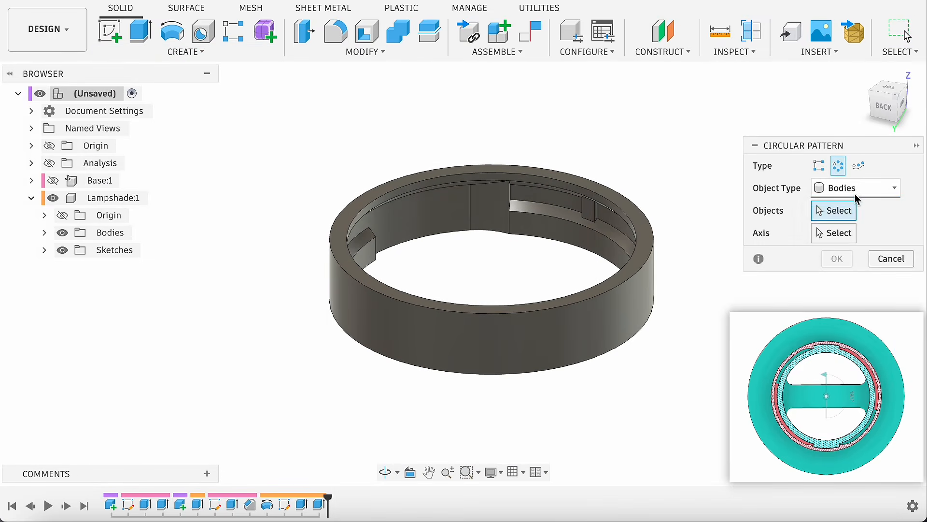
{"action": "left_click", "coordinate": [858, 192]}
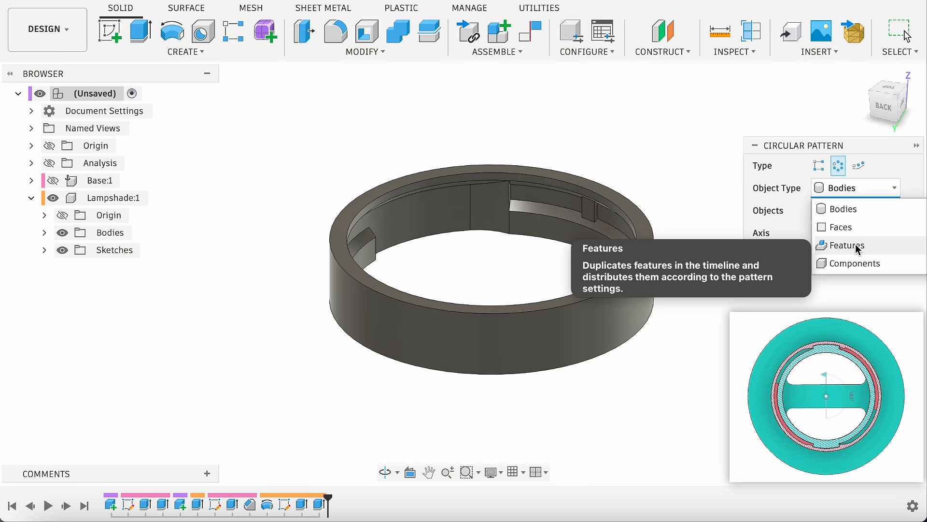
{"action": "left_click", "coordinate": [833, 245]}
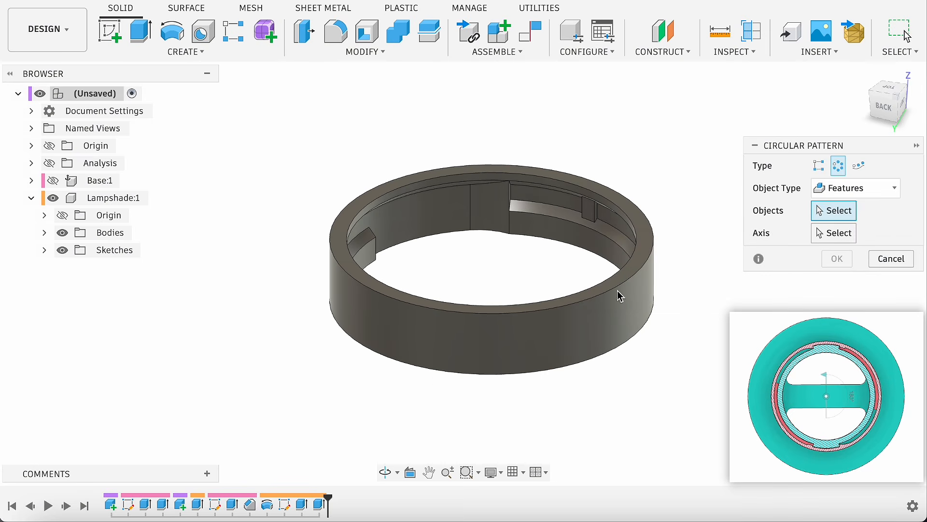
{"action": "left_click", "coordinate": [232, 505]}
{"action": "left_click", "coordinate": [249, 505]}
{"action": "left_click", "coordinate": [305, 508]}
{"action": "left_click", "coordinate": [319, 507]}
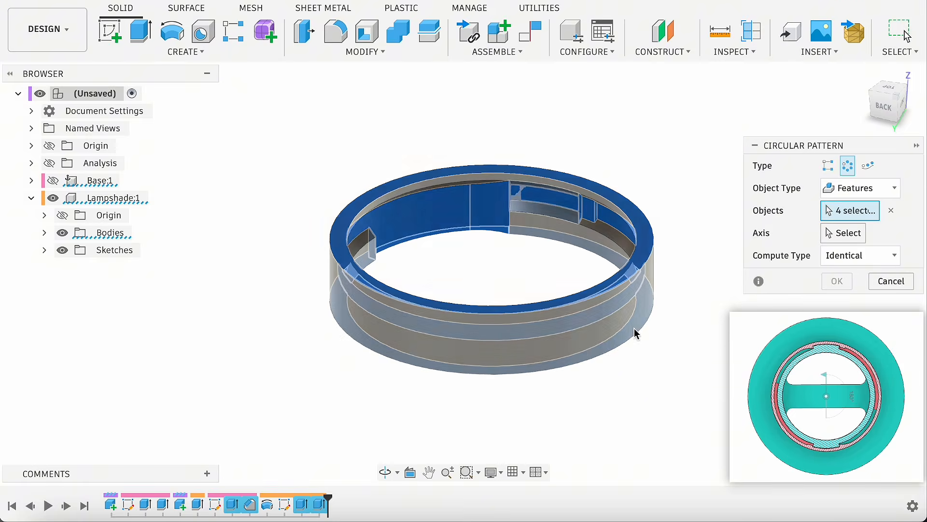
Pattern the four features around the assembly's Z axis with full distribution and a quantity of 2
{"action": "left_click", "coordinate": [842, 233]}
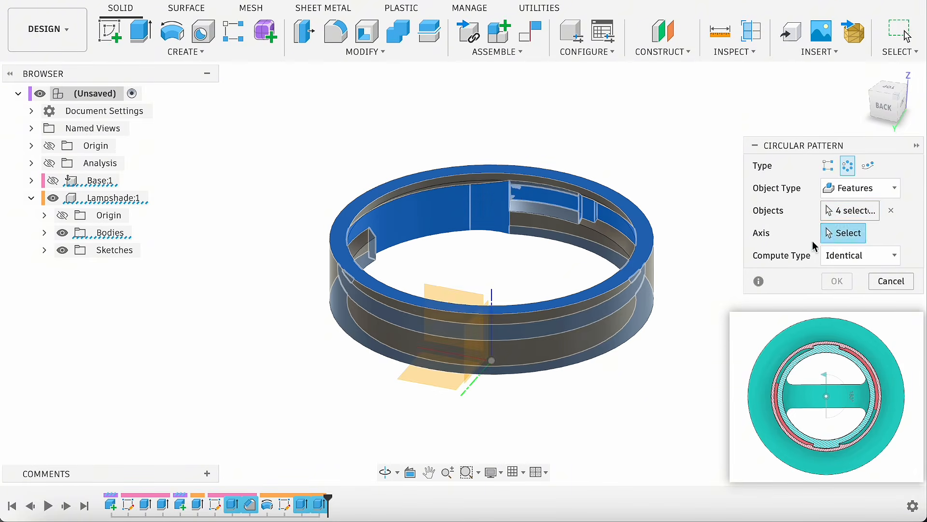
{"action": "left_click", "coordinate": [31, 146]}
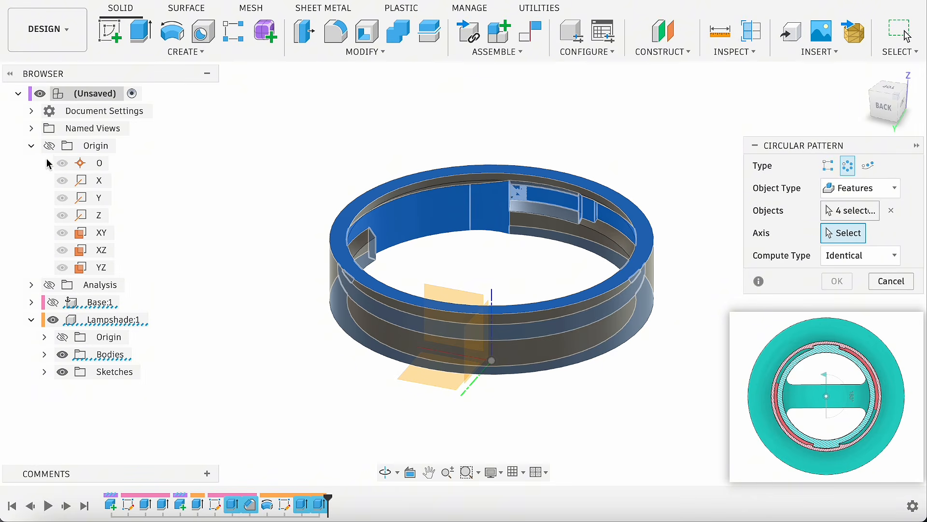
{"action": "left_click", "coordinate": [89, 220]}
{"action": "left_click", "coordinate": [32, 146]}
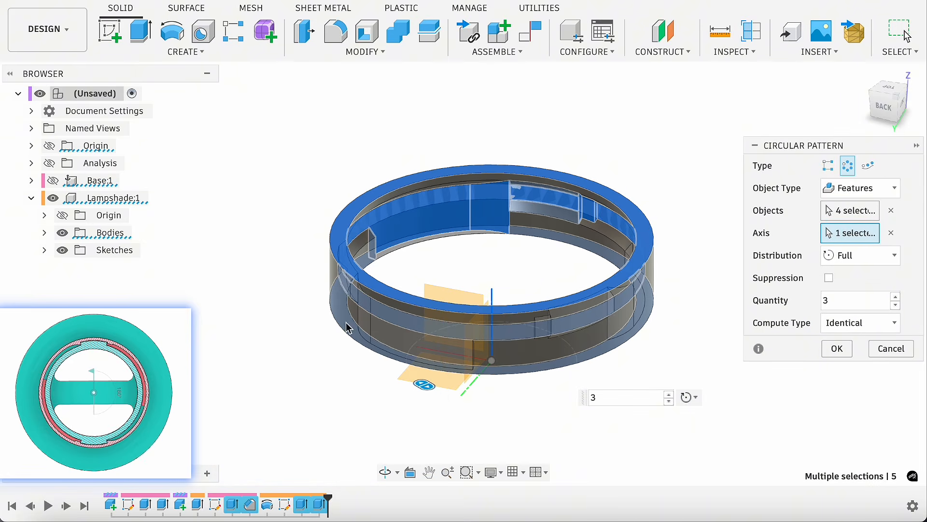
{"action": "left_click", "coordinate": [895, 305]}
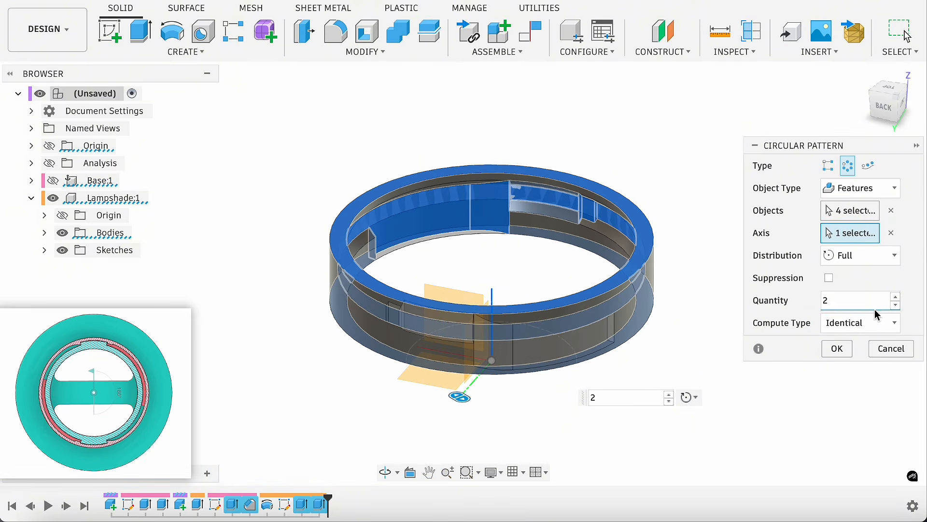
{"action": "left_click", "coordinate": [842, 354]}
{"action": "left_click_drag", "start_coordinate": [881, 105], "coordinate": [768, 100]}
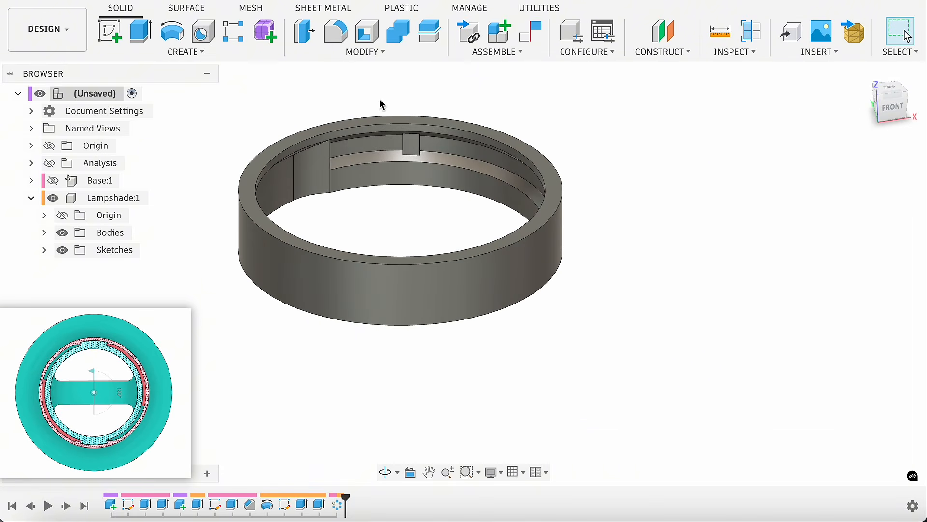
Show the Base and create a visible section analysis through both parts, parallel to the XY plane at 13 mm
{"action": "left_click", "coordinate": [53, 181]}
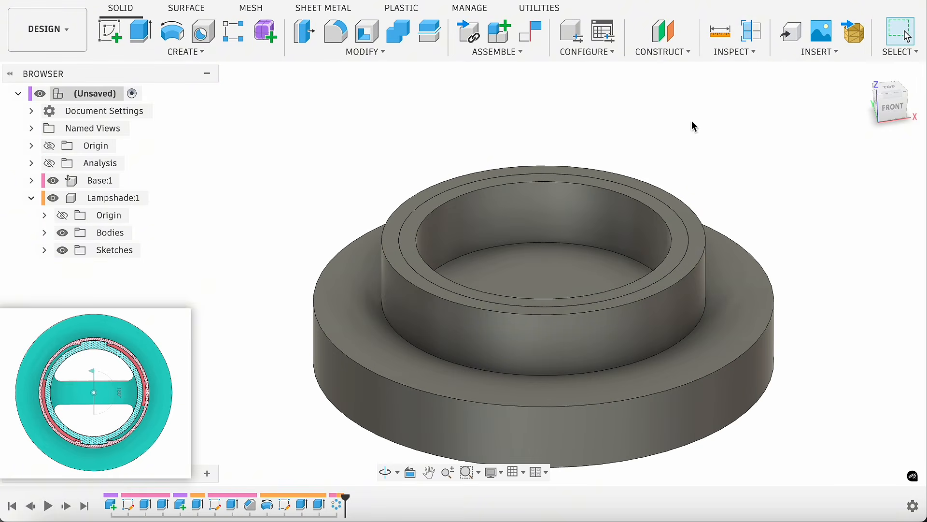
{"action": "left_click", "coordinate": [739, 55]}
{"action": "left_click", "coordinate": [753, 206]}
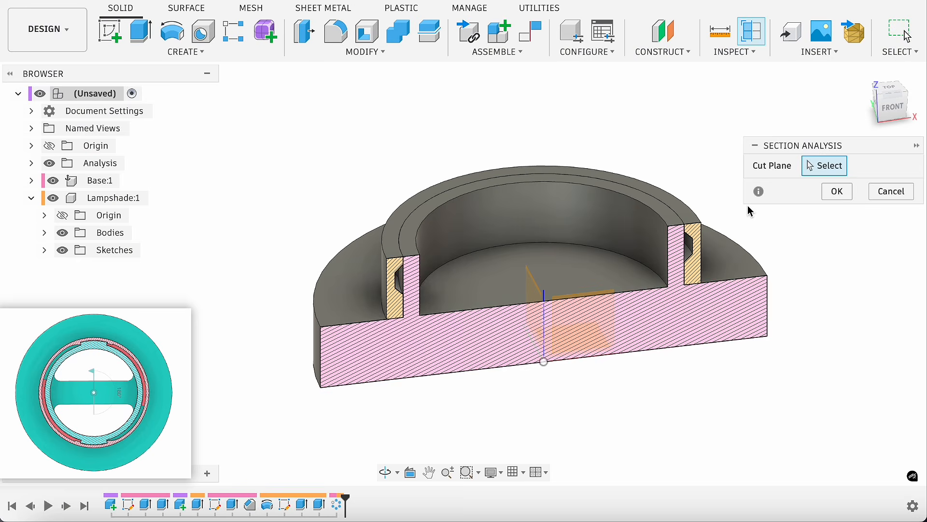
{"action": "left_click", "coordinate": [551, 296]}
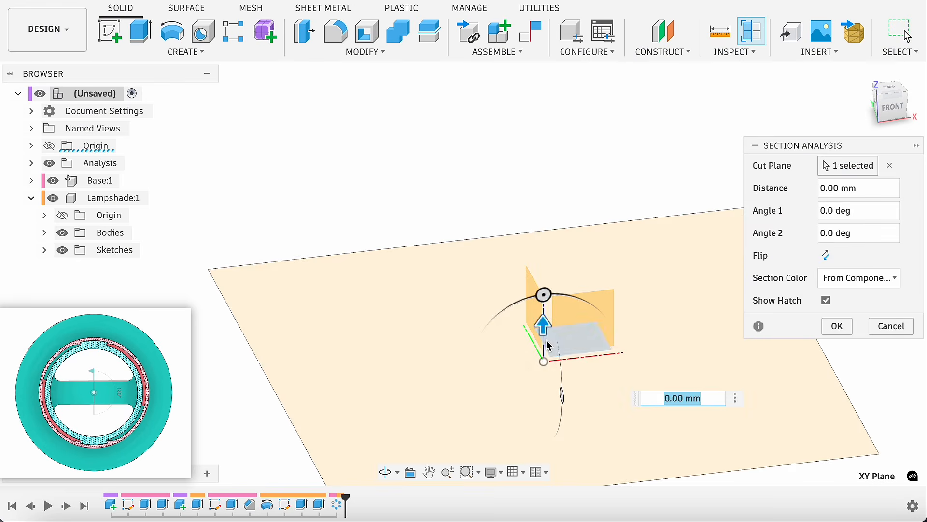
{"action": "left_click_drag", "start_coordinate": [544, 295], "coordinate": [543, 216]}
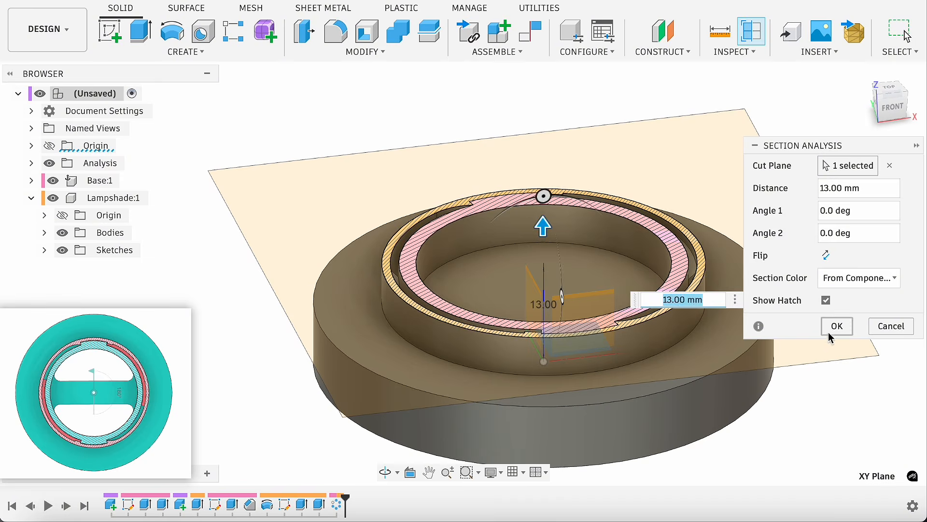
{"action": "left_click", "coordinate": [837, 326]}
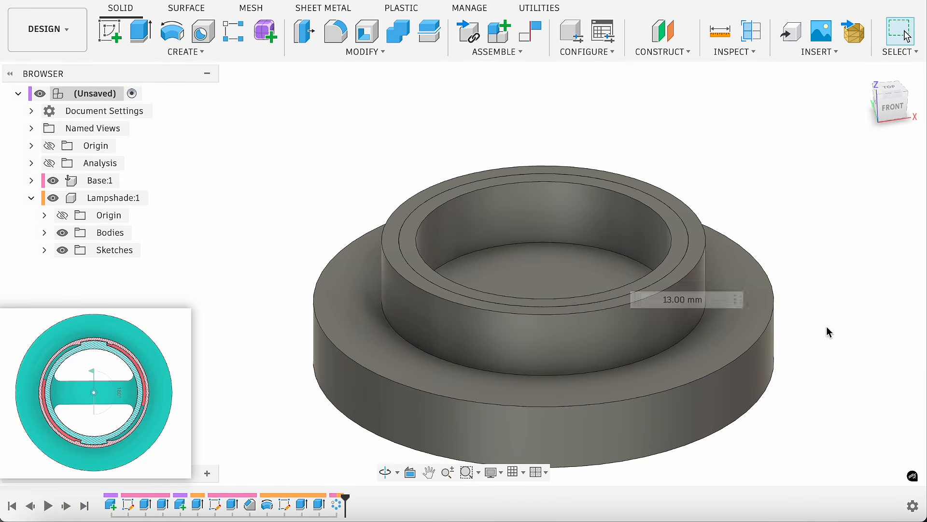
{"action": "left_click", "coordinate": [50, 162]}
{"action": "middle_click_drag", "start_coordinate": [882, 105], "coordinate": [860, 141], "text": "shift"}
{"action": "scroll", "coordinate": [508, 200], "scroll_direction": "down", "scroll_amount": 3}
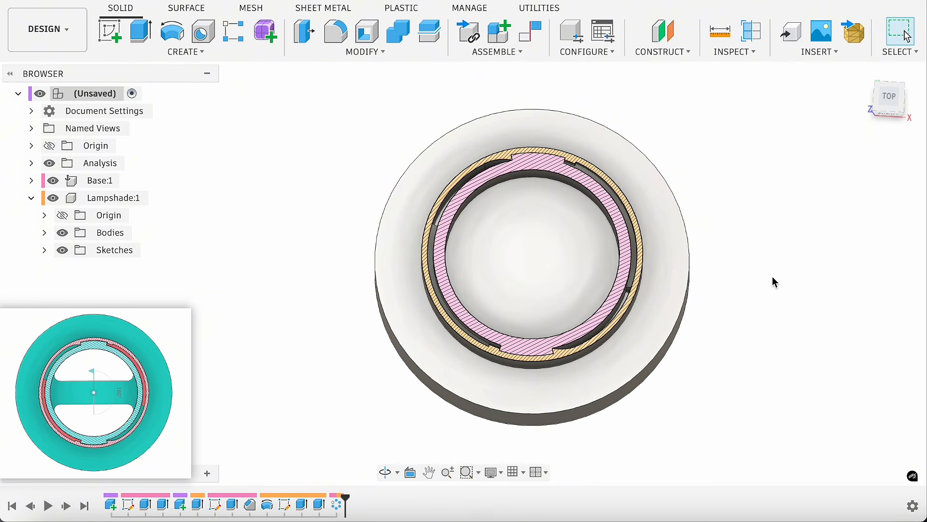
Try a quantity of 3 in the twist-lock circular pattern and restore it to 2
{"action": "double_click", "coordinate": [337, 505]}
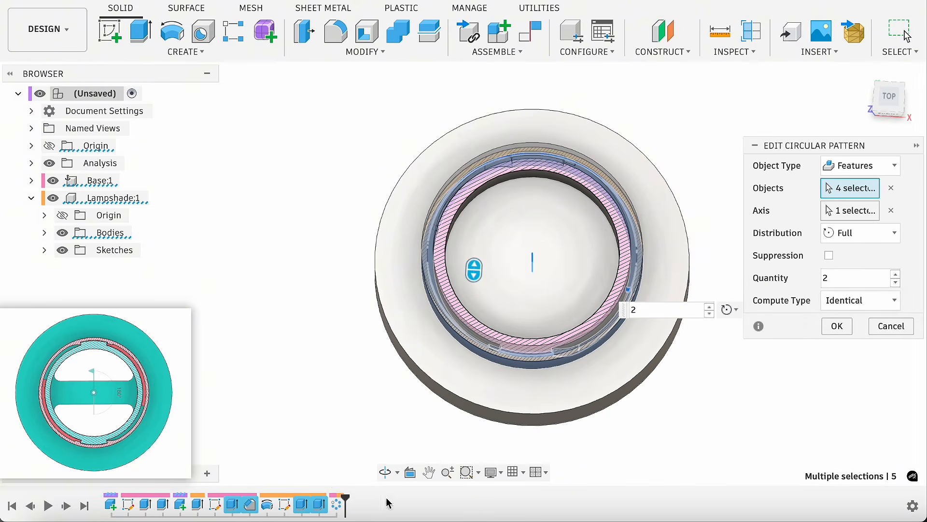
{"action": "left_click", "coordinate": [896, 274]}
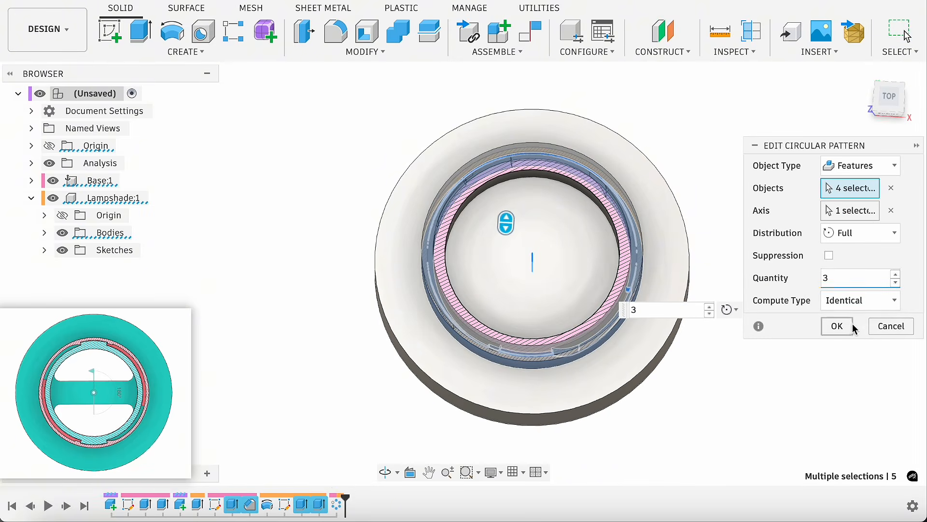
{"action": "left_click", "coordinate": [837, 327]}
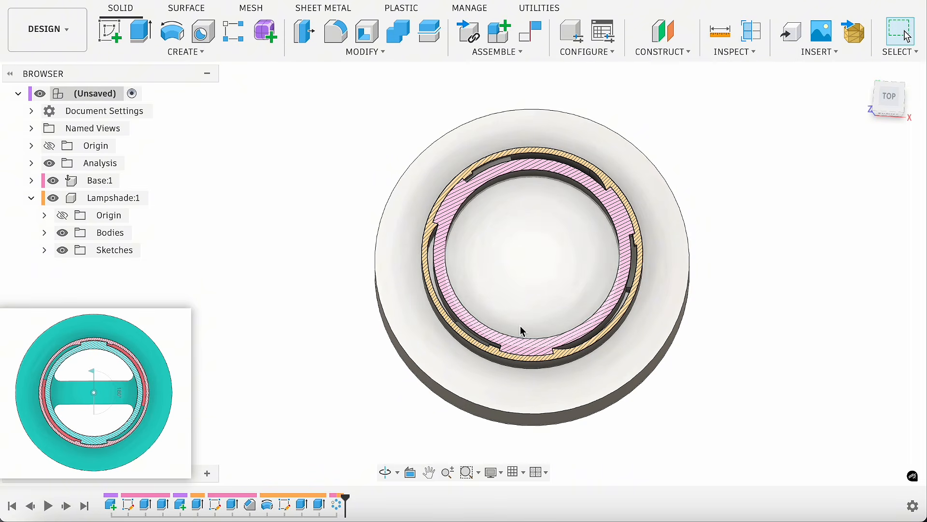
{"action": "double_click", "coordinate": [337, 505]}
{"action": "left_click", "coordinate": [836, 326]}
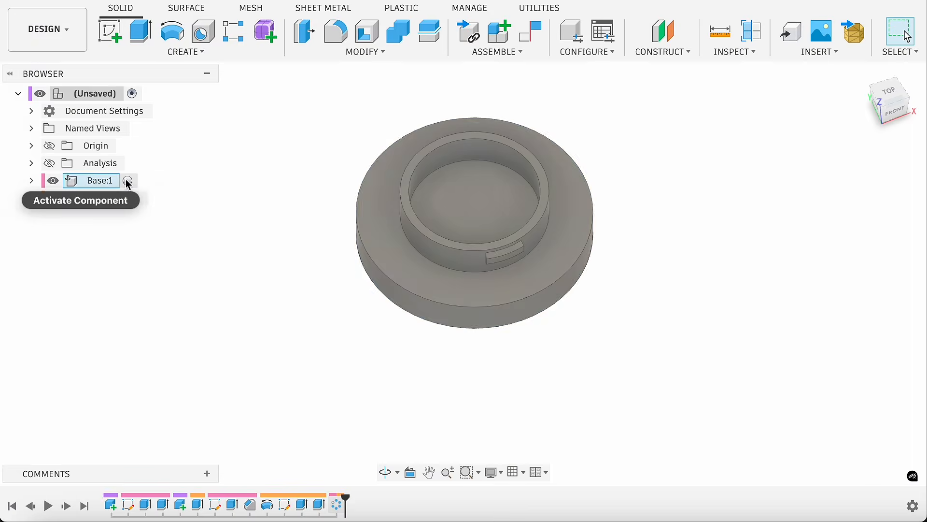
Activate the Base and start a sketch on its disc's top face, projecting the circular floor inside the fitting
{"action": "left_click", "coordinate": [127, 180]}
{"action": "middle_click_drag", "start_coordinate": [421, 244], "coordinate": [422, 300]}
{"action": "left_click", "coordinate": [119, 36]}
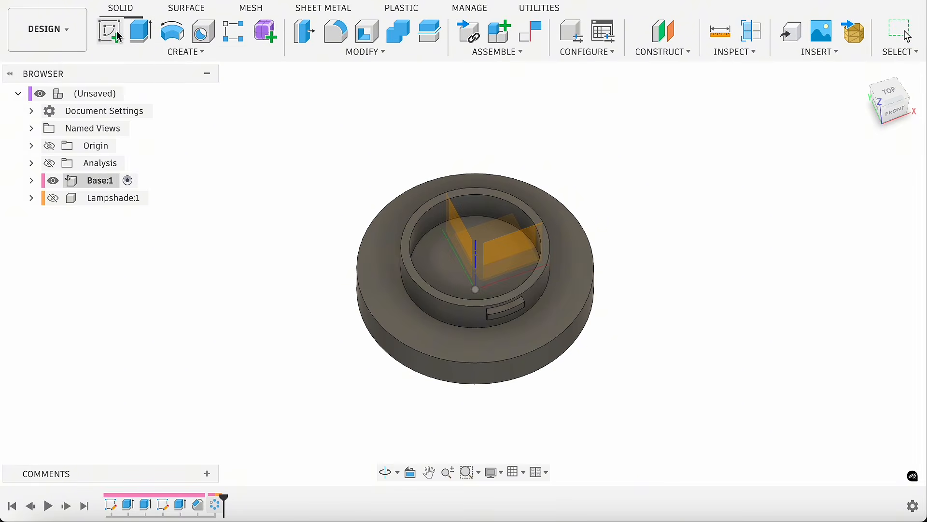
{"action": "left_click", "coordinate": [382, 303]}
{"action": "key", "text": "p"}
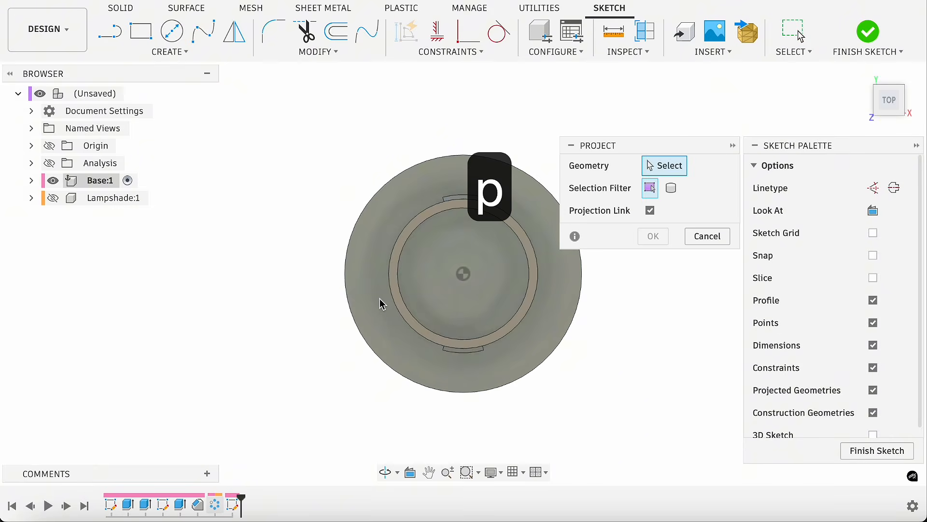
{"action": "left_click", "coordinate": [445, 275]}
{"action": "left_click", "coordinate": [652, 236]}
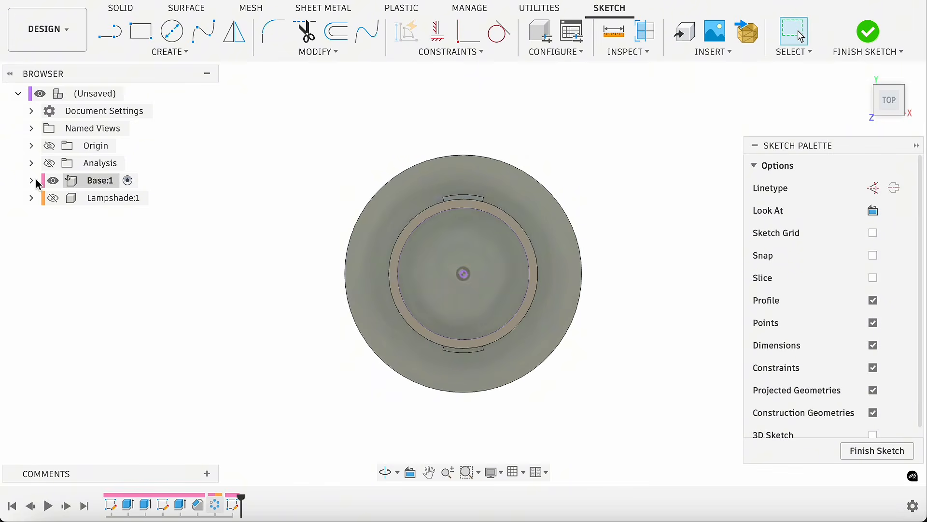
Hide the Base's bodies and offset the projected circle inward by 2 mm
{"action": "left_click", "coordinate": [32, 181]}
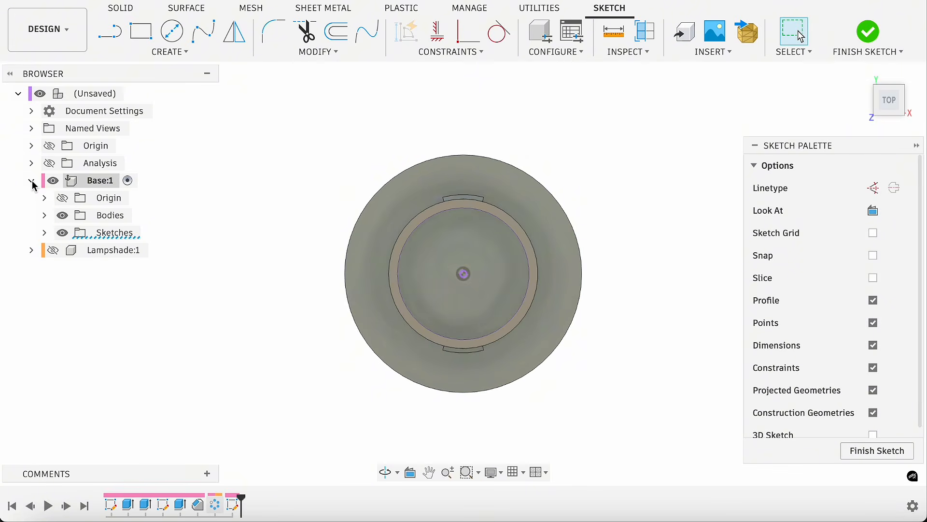
{"action": "left_click", "coordinate": [61, 215]}
{"action": "key", "text": "o"}
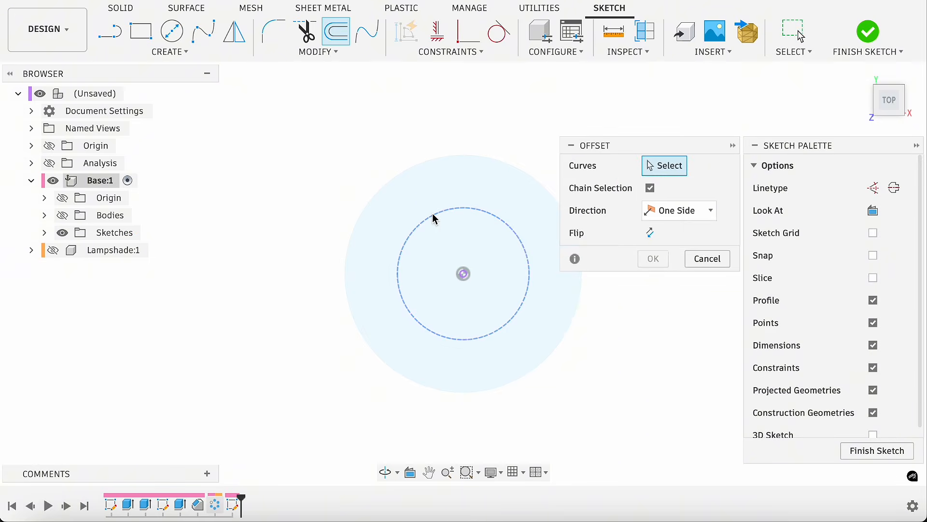
{"action": "left_click", "coordinate": [435, 218]}
{"action": "type", "text": "2"}
{"action": "key", "text": "Return"}
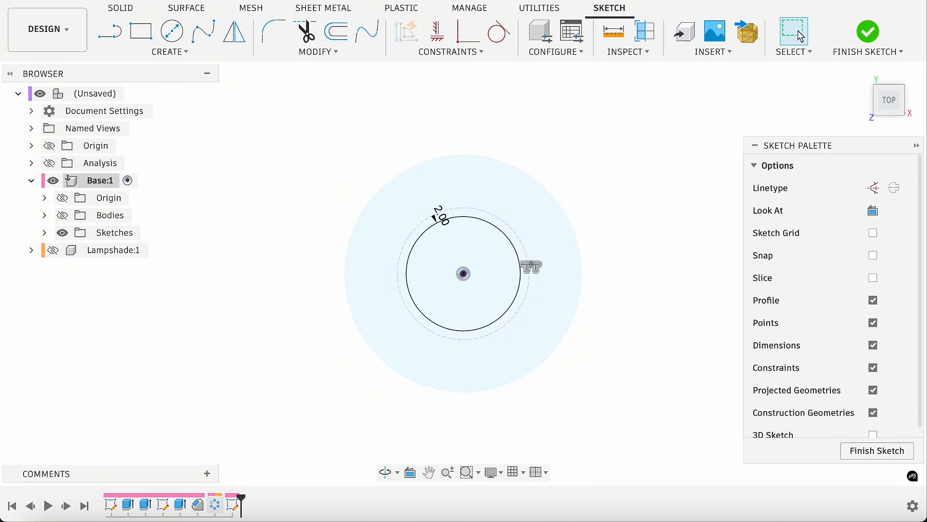
Draw a center rectangle on the origin with its corners on the offset circle, and set its height to 6 mm
{"action": "left_click", "coordinate": [145, 32]}
{"action": "left_click", "coordinate": [872, 210]}
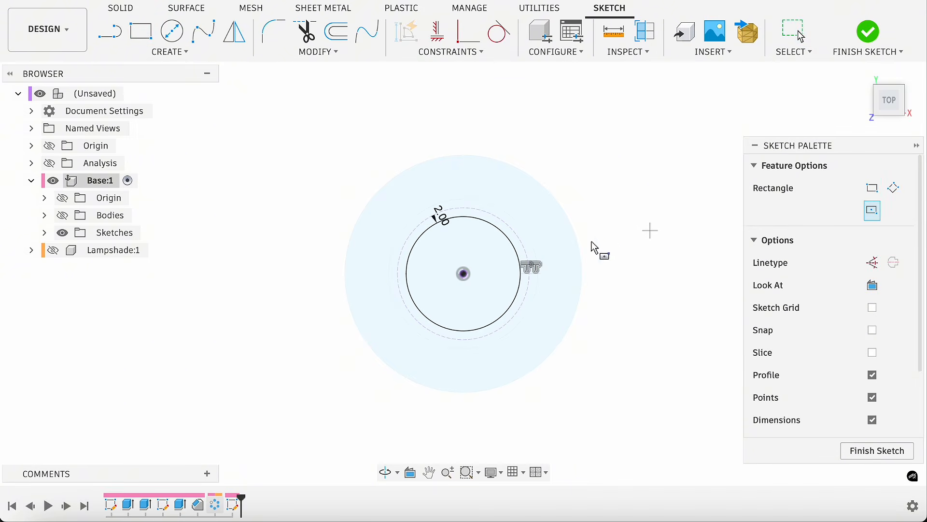
{"action": "left_click", "coordinate": [463, 274]}
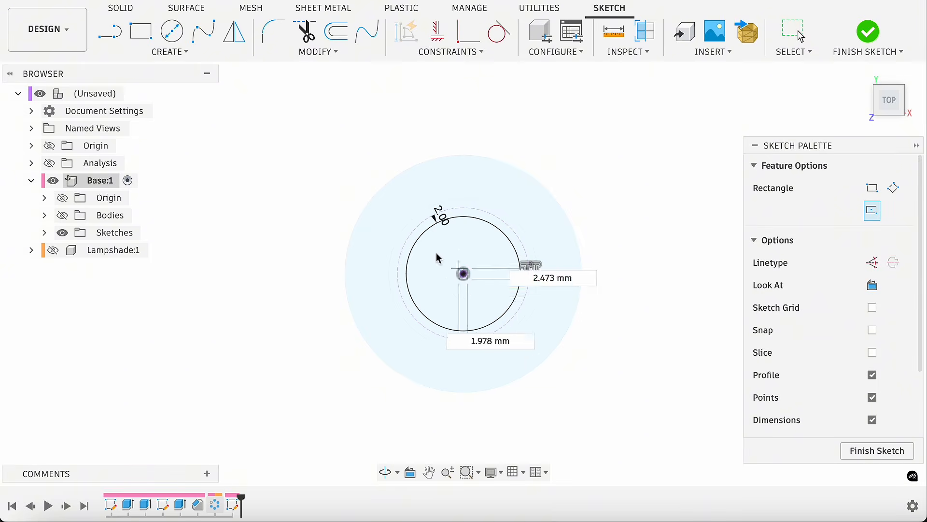
{"action": "left_click", "coordinate": [411, 252]}
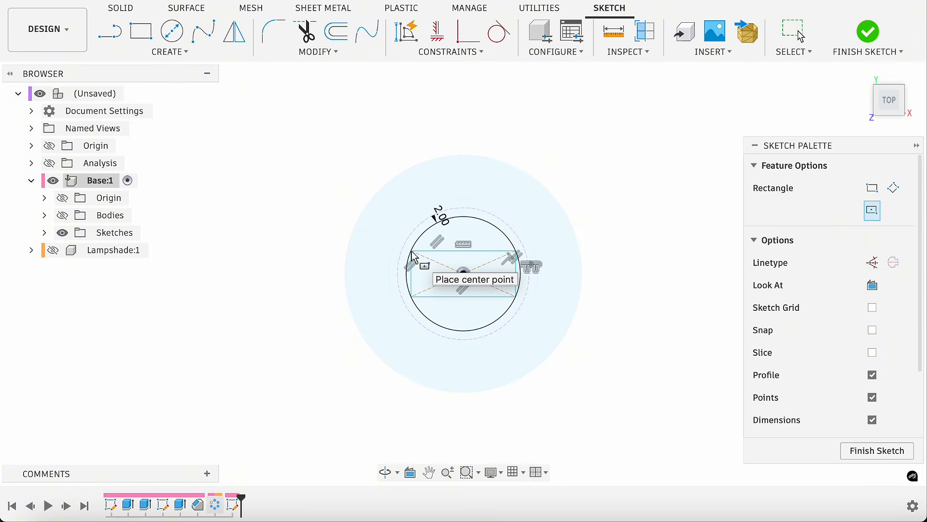
{"action": "key", "text": "d"}
{"action": "left_click", "coordinate": [410, 274]}
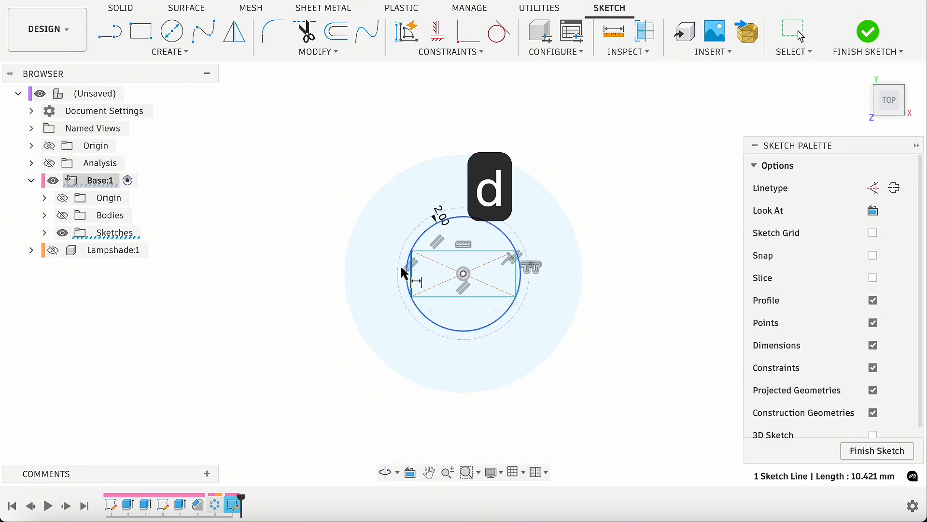
{"action": "left_click", "coordinate": [375, 273]}
{"action": "type", "text": "6"}
{"action": "key", "text": "Return"}
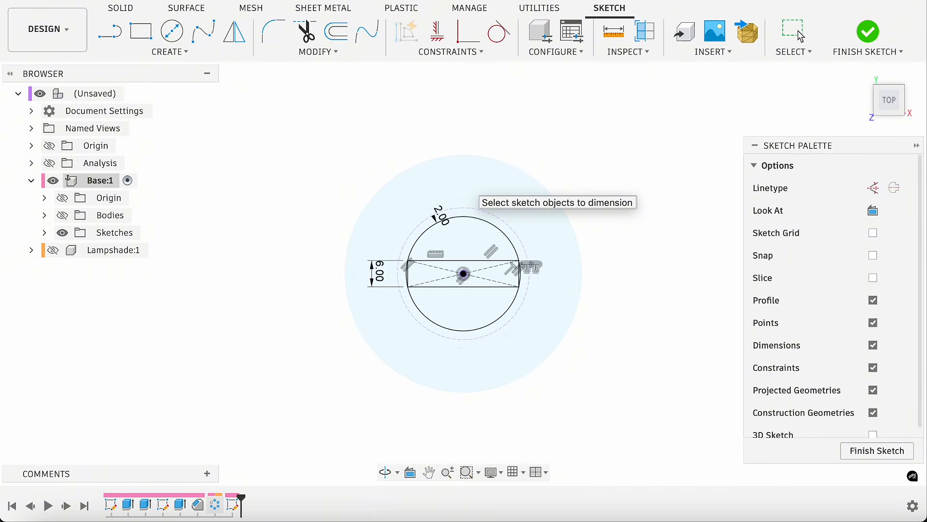
Finish the sketch and rename it "Cooling Hole"
{"action": "left_click", "coordinate": [44, 233]}
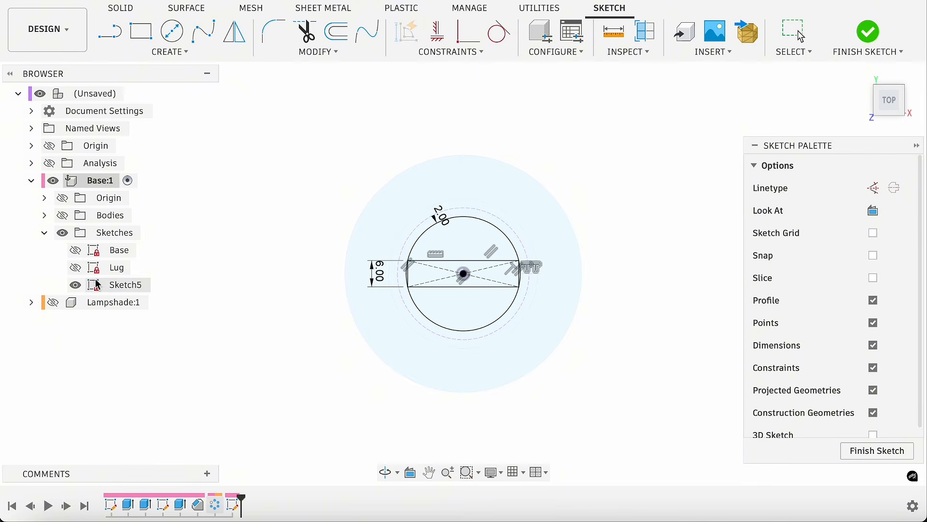
{"action": "left_click", "coordinate": [869, 32]}
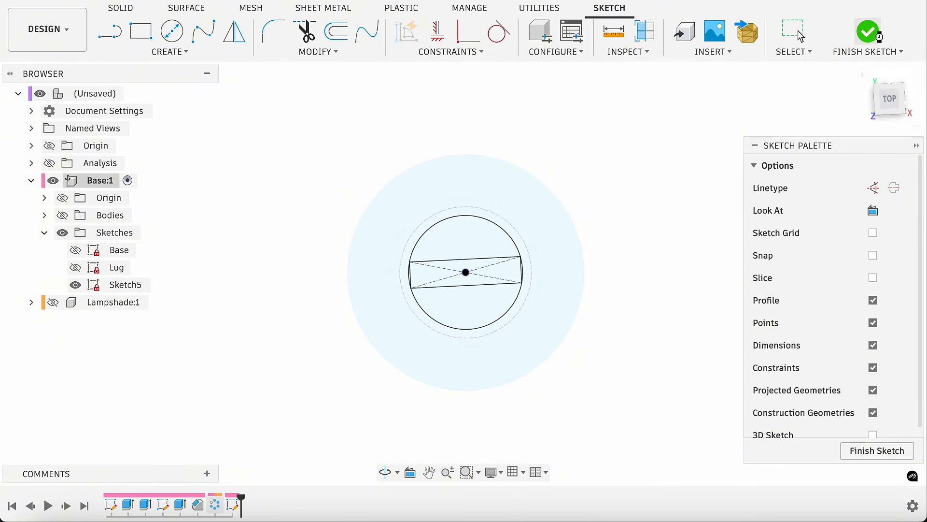
{"action": "right_click", "coordinate": [124, 292]}
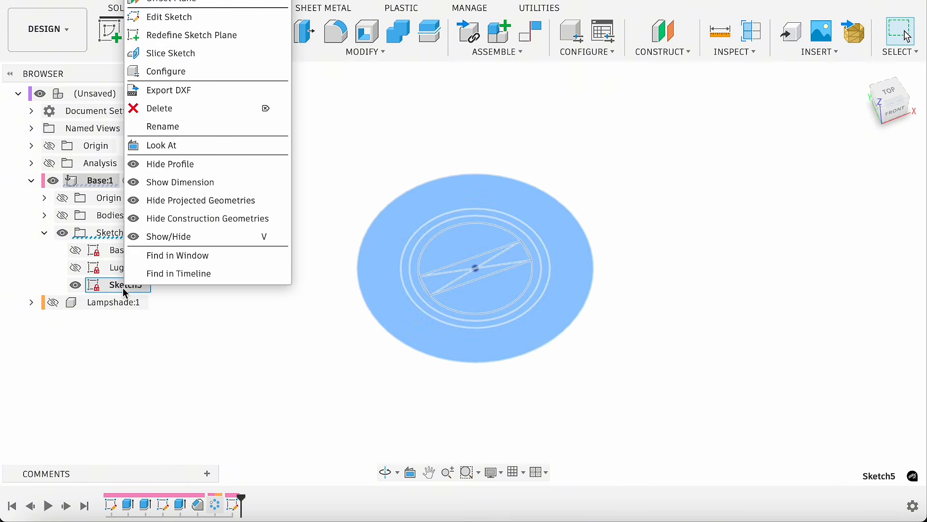
{"action": "left_click", "coordinate": [188, 128]}
{"action": "type", "text": "Cooling Hole"}
{"action": "key", "text": "Return"}
Show the Base's bodies and extrude the two circle segments beside the 6 mm strip as a downward cut with extent All
{"action": "key", "text": "e"}
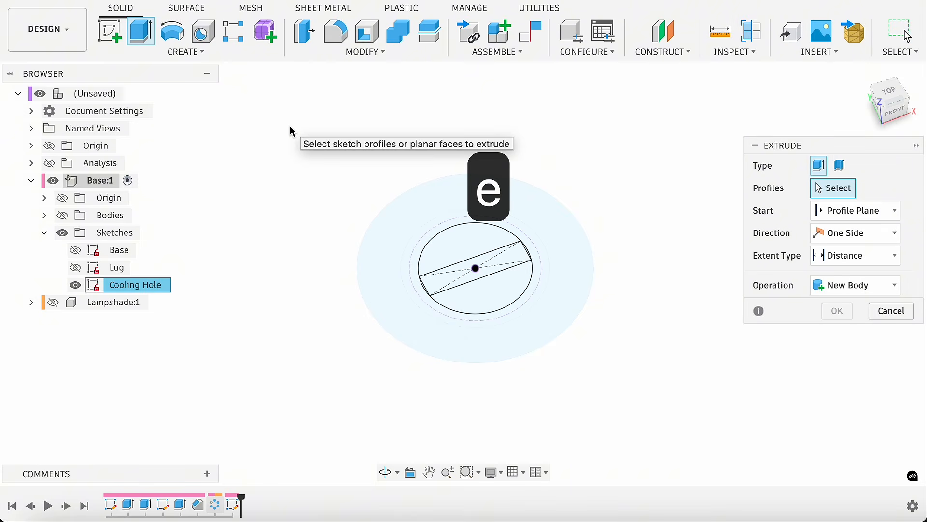
{"action": "left_click", "coordinate": [456, 249]}
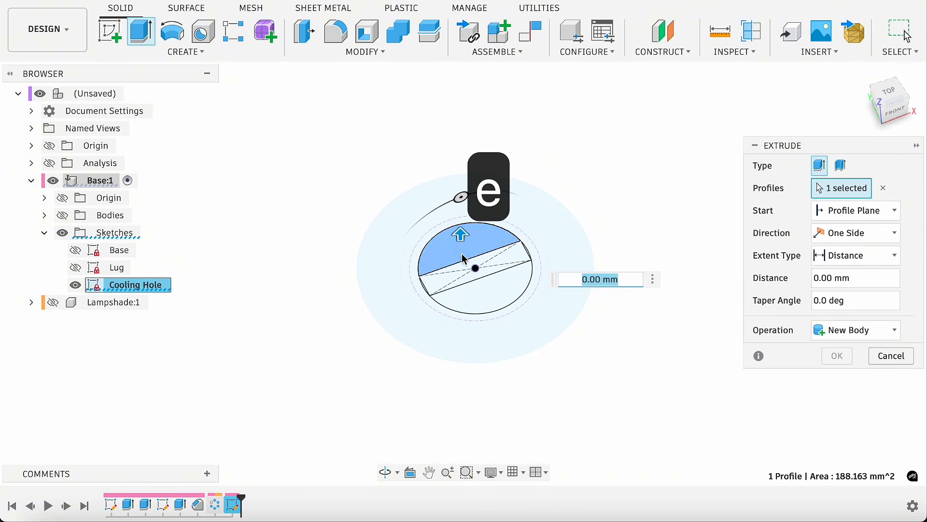
{"action": "left_click", "coordinate": [489, 302]}
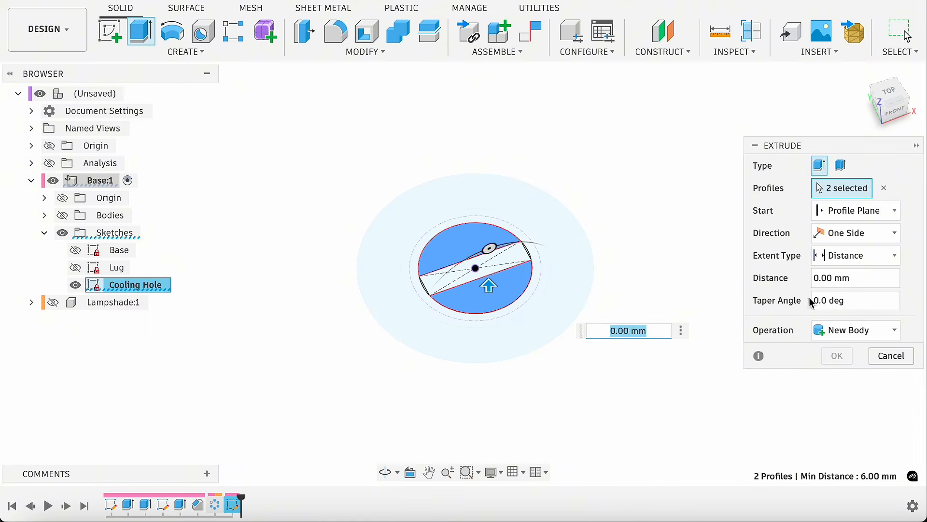
{"action": "left_click", "coordinate": [864, 256]}
{"action": "left_click", "coordinate": [861, 311]}
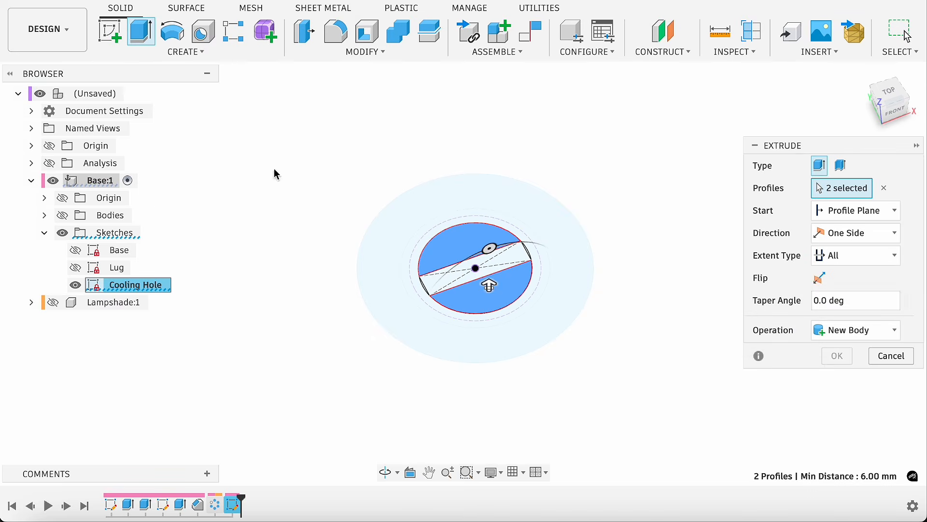
{"action": "left_click", "coordinate": [62, 215]}
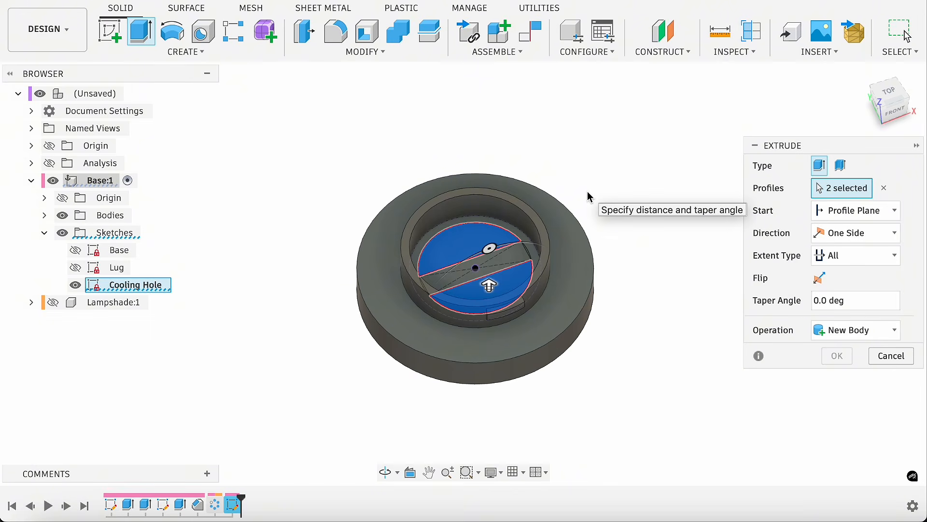
{"action": "left_click", "coordinate": [823, 280]}
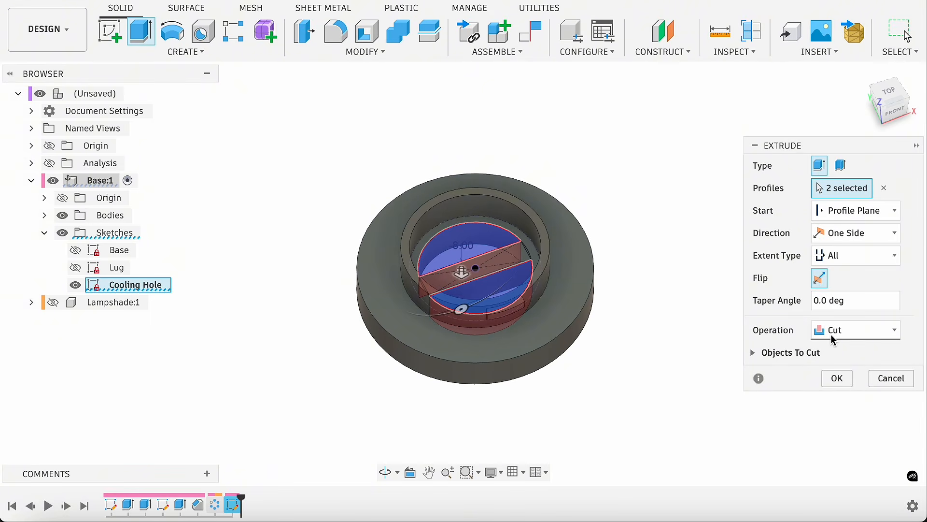
{"action": "left_click", "coordinate": [837, 378]}
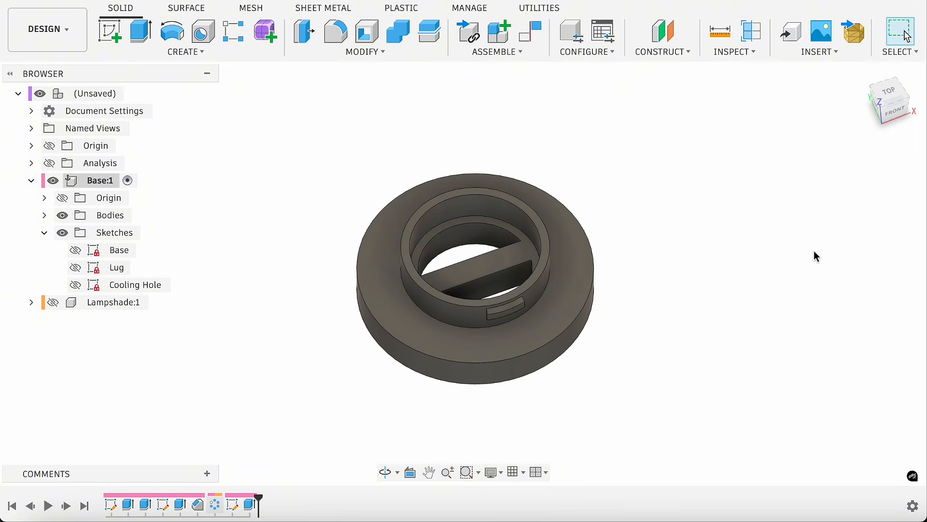
Fillet the four vertical corner edges where the crossbar meets the cooling holes' curved walls with a 3 mm radius
{"action": "mouse_move", "coordinate": [882, 117]}
{"action": "left_mouse_down"}
{"action": "mouse_move", "coordinate": [885, 144]}
{"action": "mouse_move", "coordinate": [883, 116]}
{"action": "left_mouse_up"}
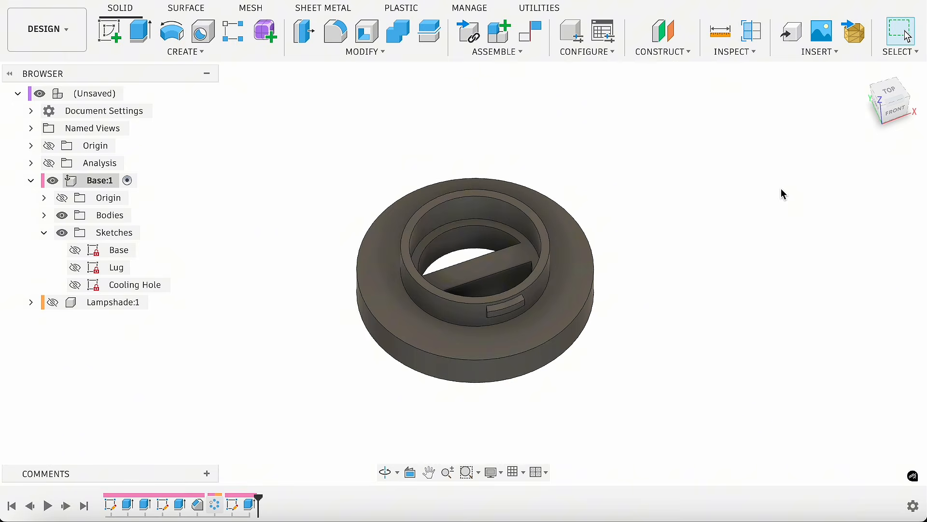
{"action": "key", "text": "f"}
{"action": "left_click", "coordinate": [525, 251]}
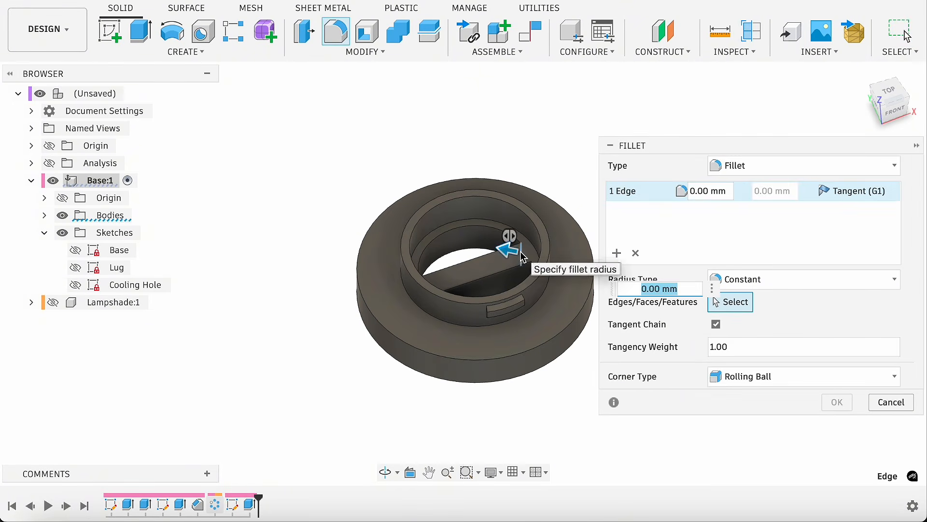
{"action": "scroll", "coordinate": [533, 276], "scroll_direction": "up", "scroll_amount": 5}
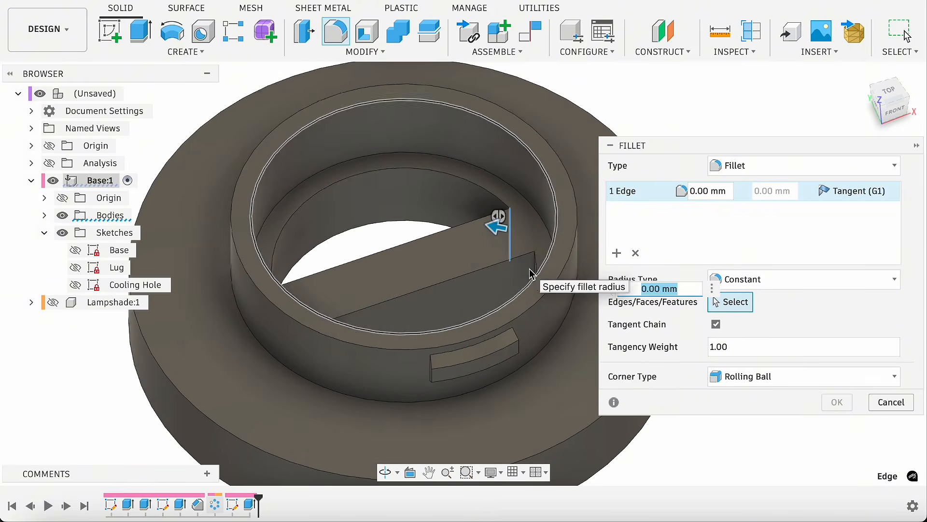
{"action": "left_click", "coordinate": [534, 279]}
{"action": "left_click", "coordinate": [299, 345]}
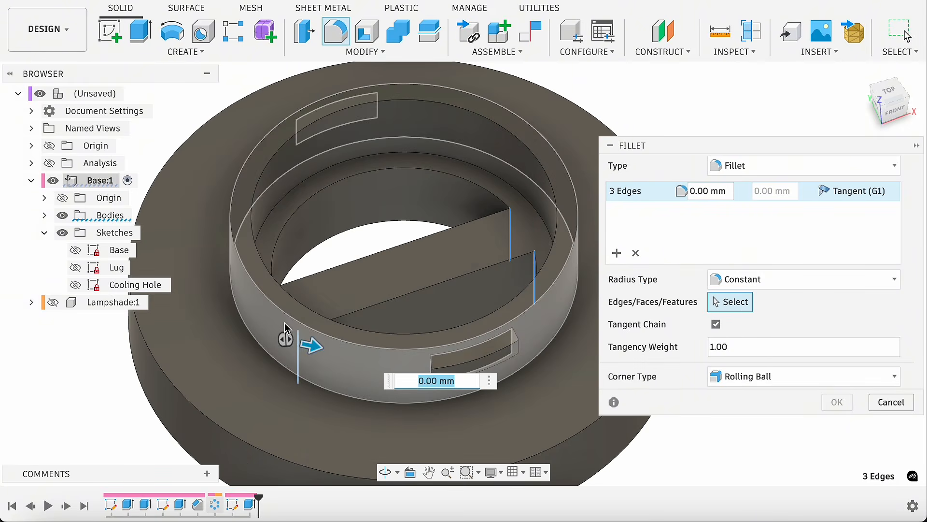
{"action": "left_click", "coordinate": [274, 315]}
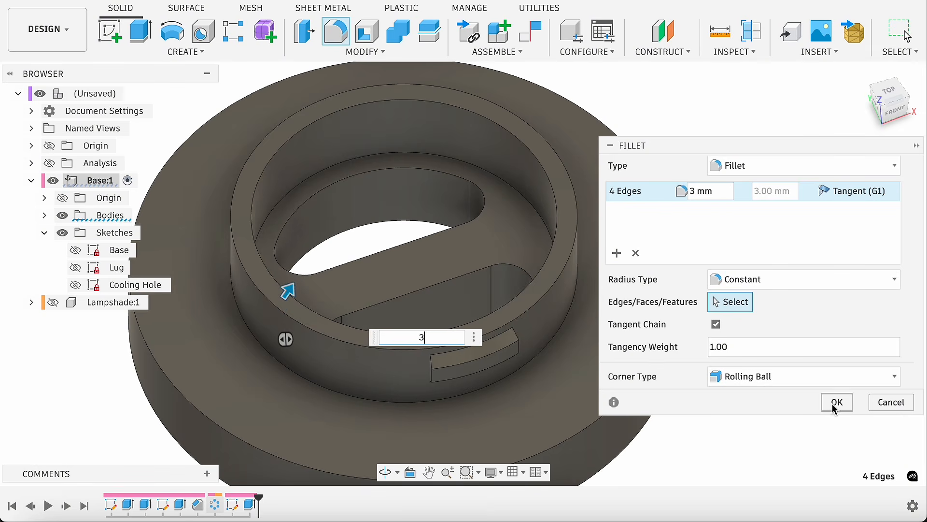
{"action": "left_click", "coordinate": [835, 404]}
Start a sketch on the crossbar's flat side face inside the cooling hole and hide the Base's bodies
{"action": "scroll", "coordinate": [610, 151], "scroll_direction": "down", "scroll_amount": 5}
{"action": "left_click_drag", "start_coordinate": [894, 126], "coordinate": [873, 128]}
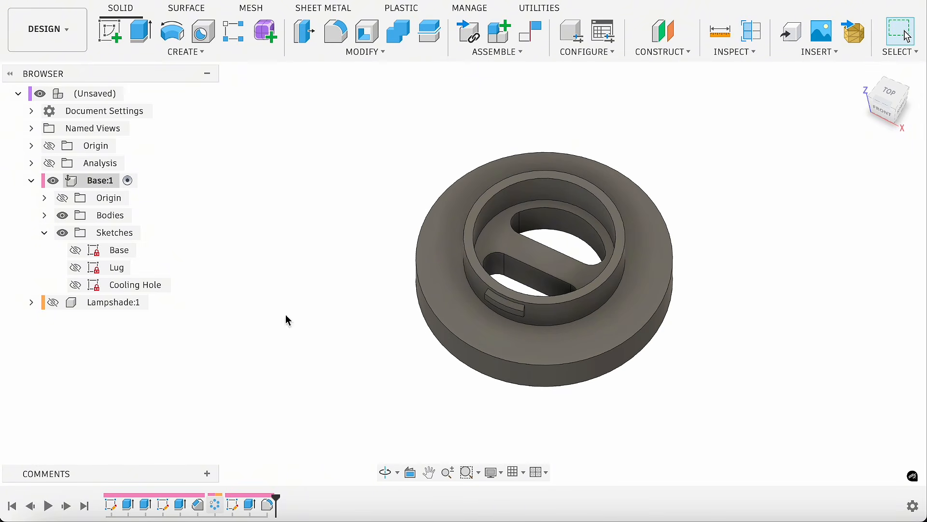
{"action": "left_click", "coordinate": [111, 42]}
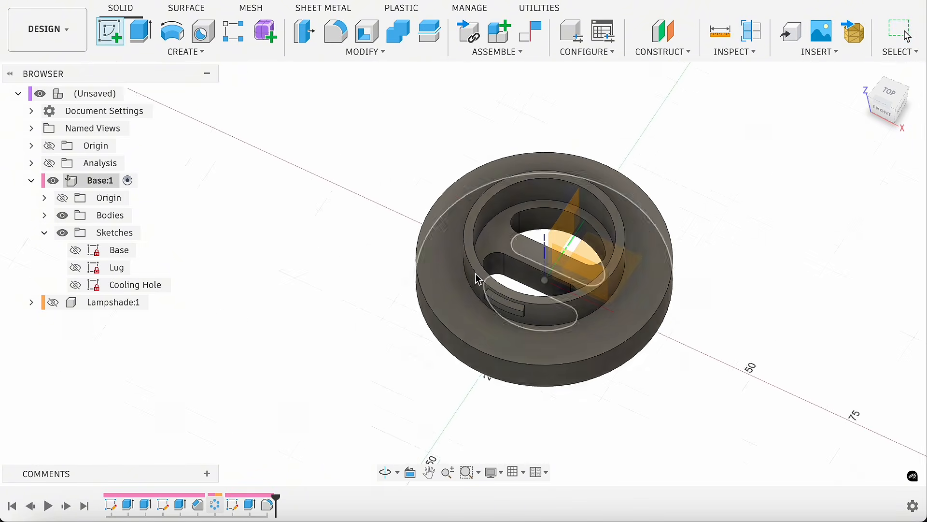
{"action": "left_click", "coordinate": [531, 281]}
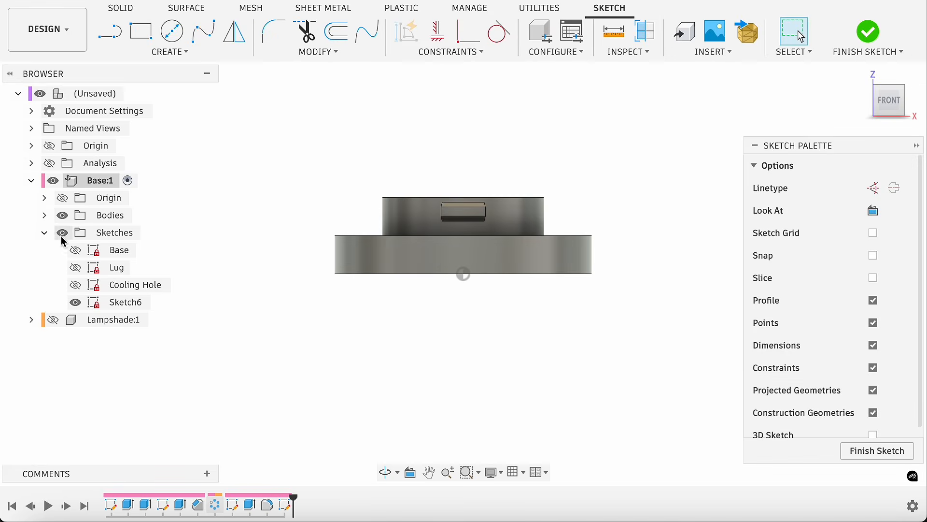
{"action": "left_click", "coordinate": [62, 215]}
Draw a circumscribed 8-sided polygon of about 1.77 mm radius above the origin and constrain its upper edge horizontal
{"action": "left_click", "coordinate": [188, 53]}
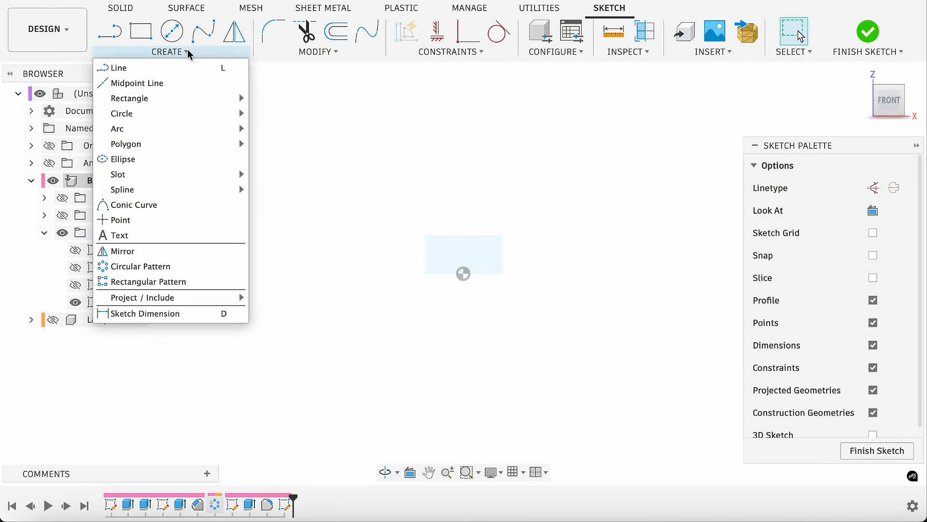
{"action": "mouse_move", "coordinate": [229, 150]}
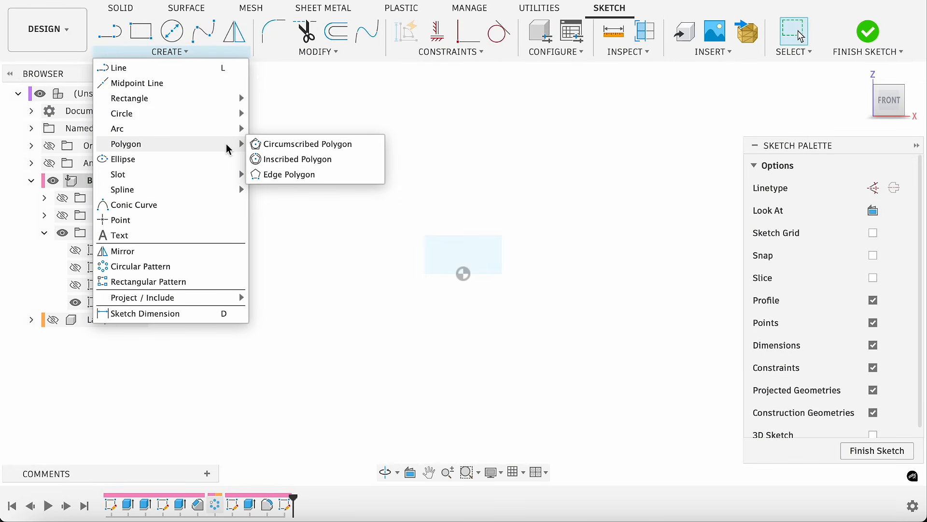
{"action": "left_click", "coordinate": [291, 145]}
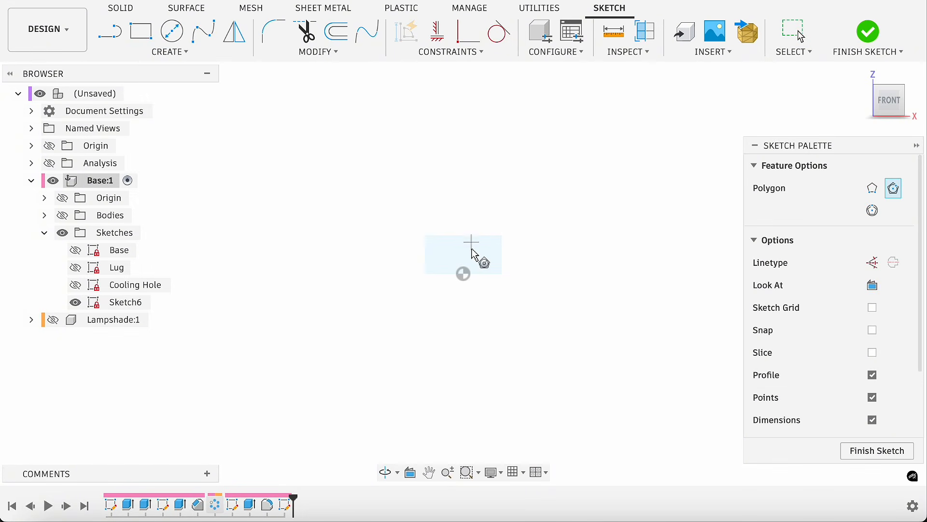
{"action": "scroll", "coordinate": [472, 248], "scroll_direction": "up", "scroll_amount": 3}
{"action": "left_click", "coordinate": [446, 224]}
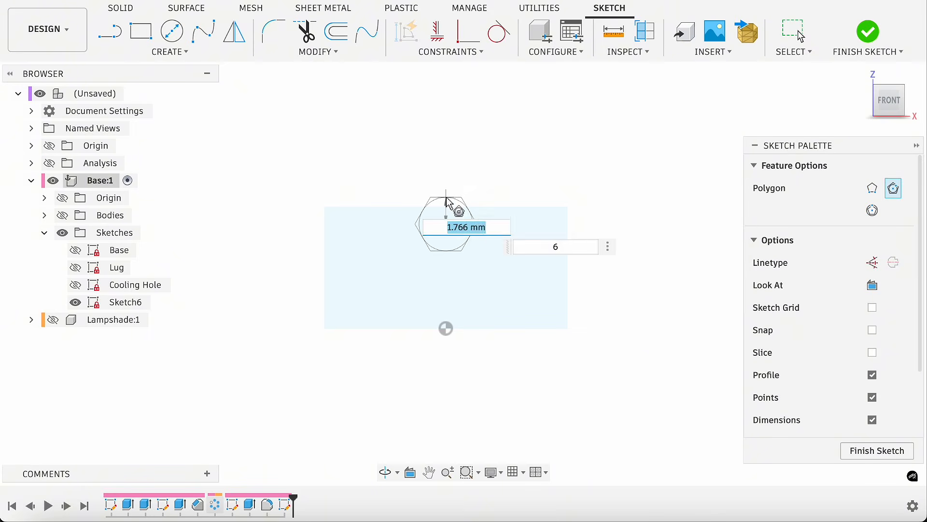
{"action": "key", "text": "Return"}
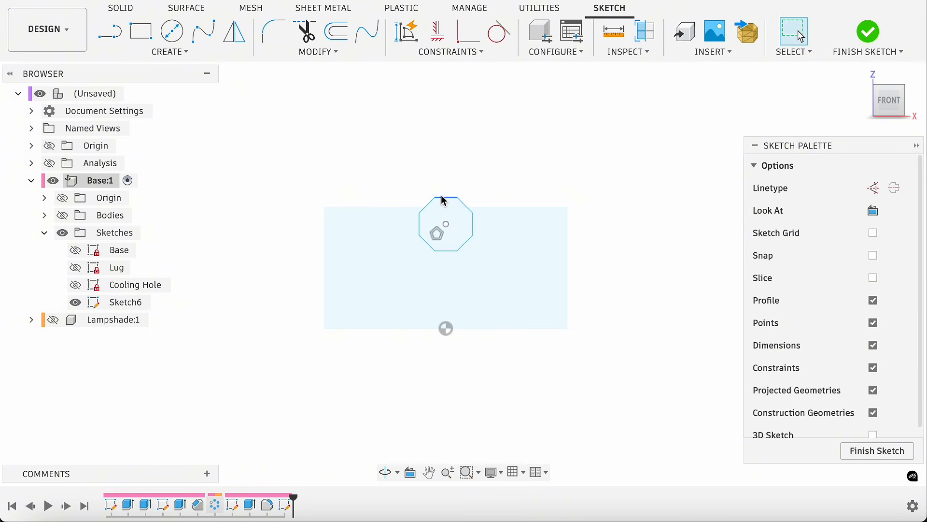
{"action": "left_click", "coordinate": [437, 31]}
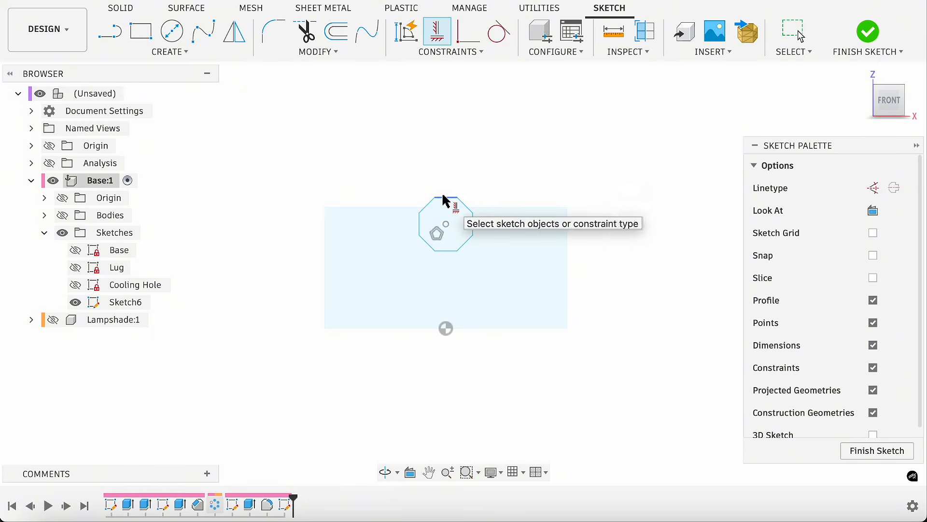
{"action": "left_click", "coordinate": [445, 198]}
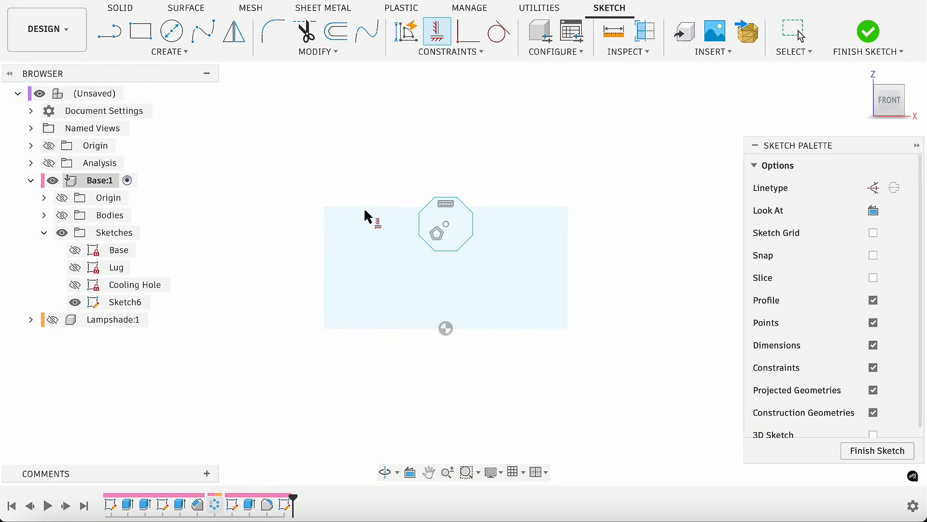
Draw a vertical line from the midpoint of the octagon's lower edge down to the origin
{"action": "left_click", "coordinate": [110, 34]}
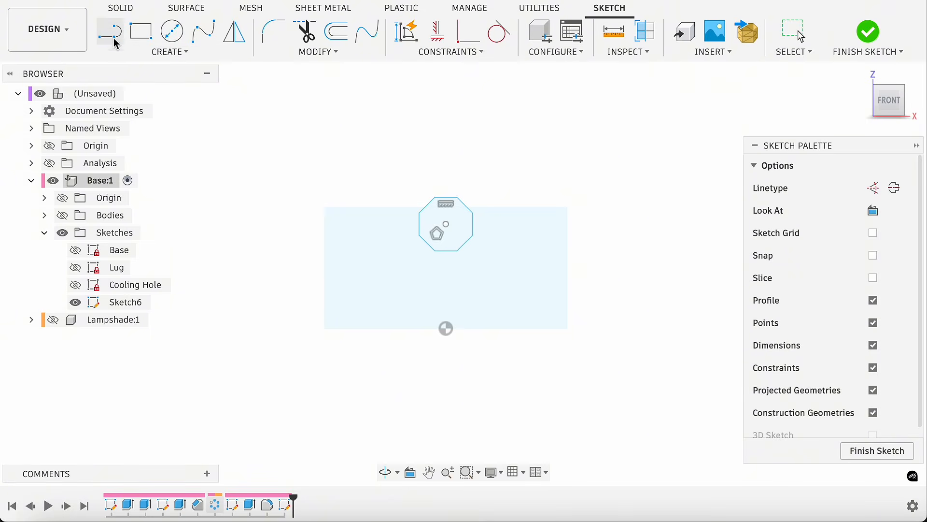
{"action": "left_click", "coordinate": [446, 252]}
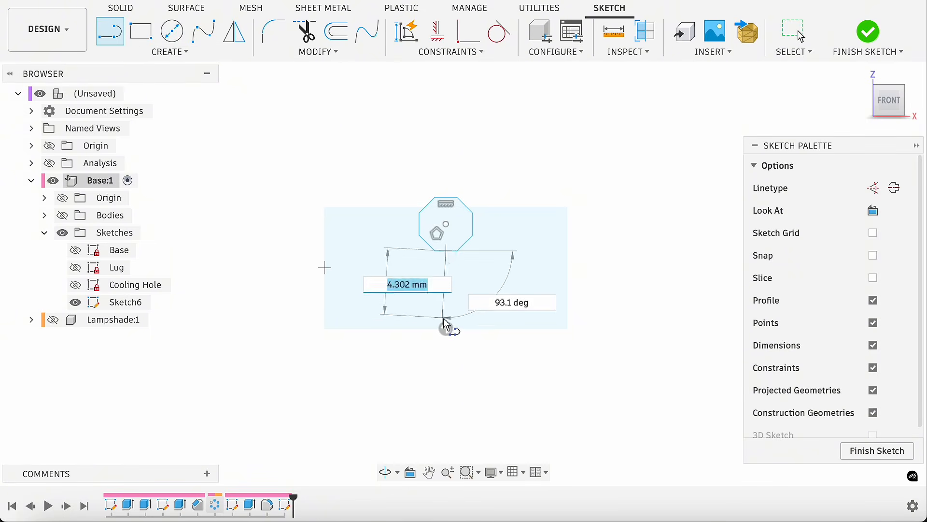
{"action": "double_click", "coordinate": [446, 329]}
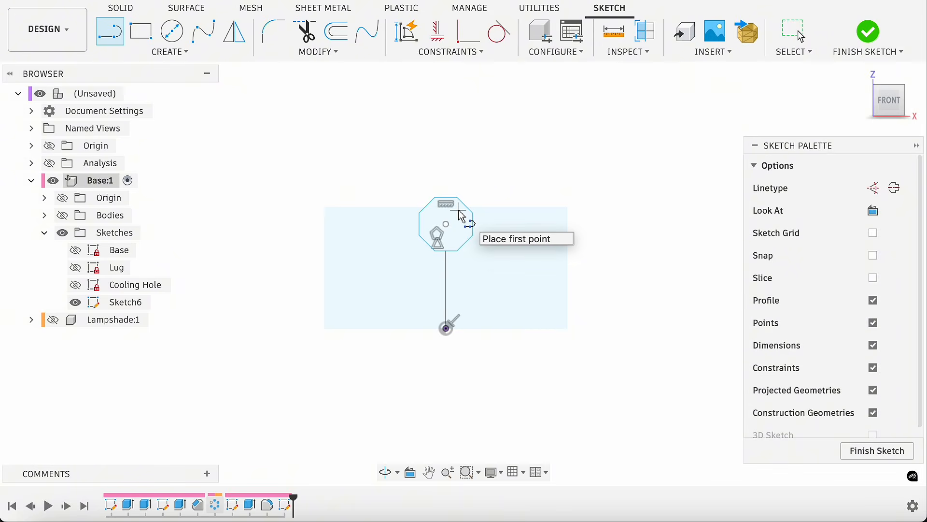
Draw a slanted line from the octagon's lower-left corner to the face's bottom edge and a horizontal line joining its end to the origin
{"action": "left_click", "coordinate": [112, 36]}
{"action": "left_click", "coordinate": [112, 37]}
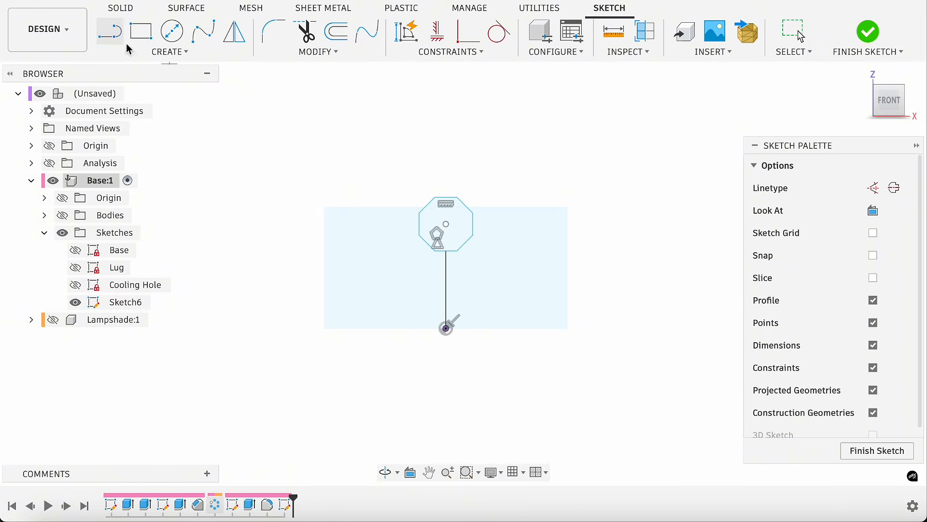
{"action": "left_click", "coordinate": [419, 236]}
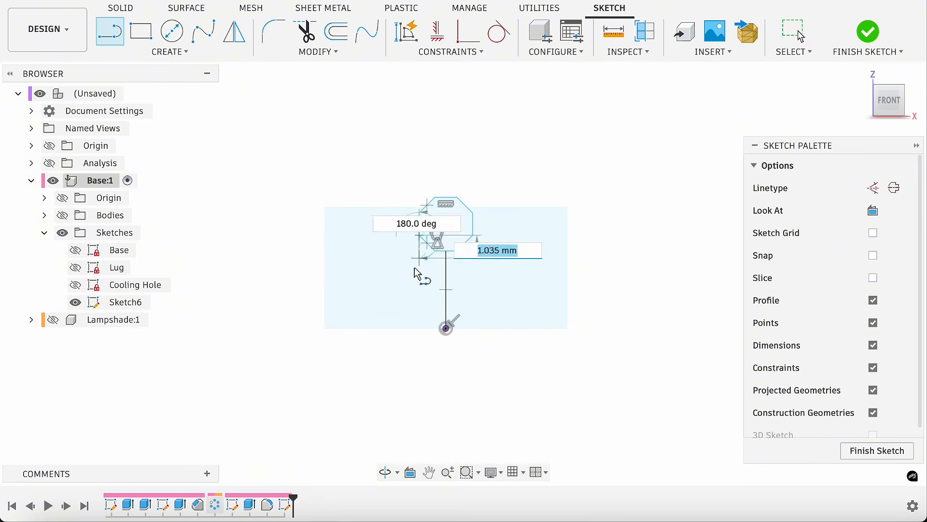
{"action": "left_click", "coordinate": [398, 328]}
{"action": "key", "text": "Escape"}
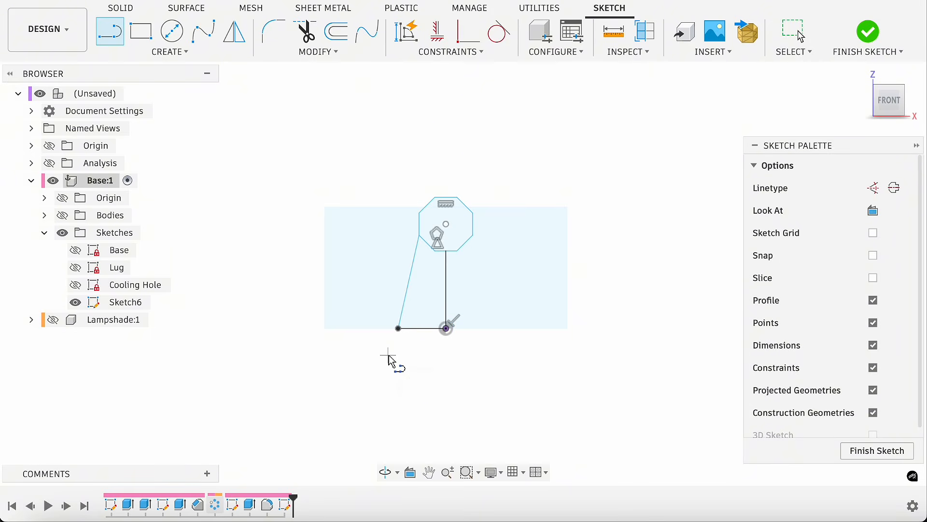
Draw a short line, about 0.7 mm long, from the slanted line perpendicular to the octagon's lower-left edge
{"action": "scroll", "coordinate": [413, 244], "scroll_direction": "up", "scroll_amount": 10}
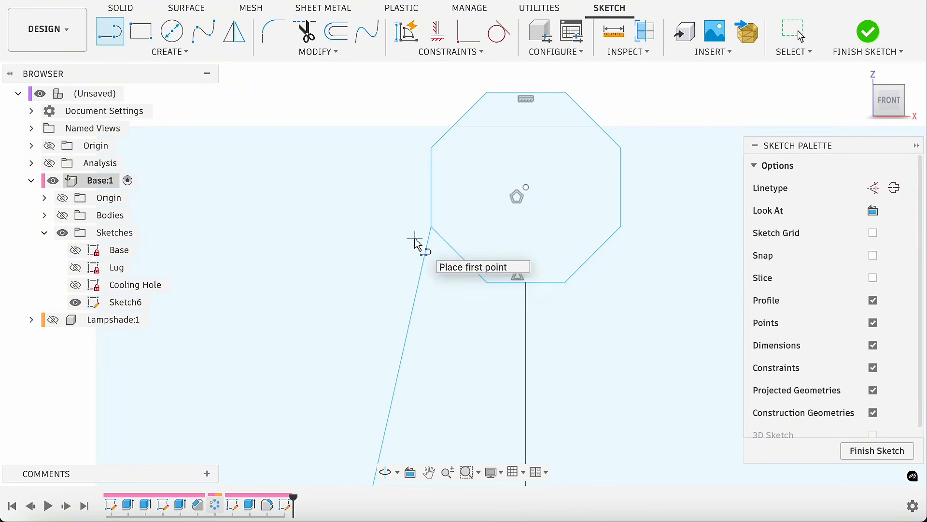
{"action": "left_click", "coordinate": [422, 271]}
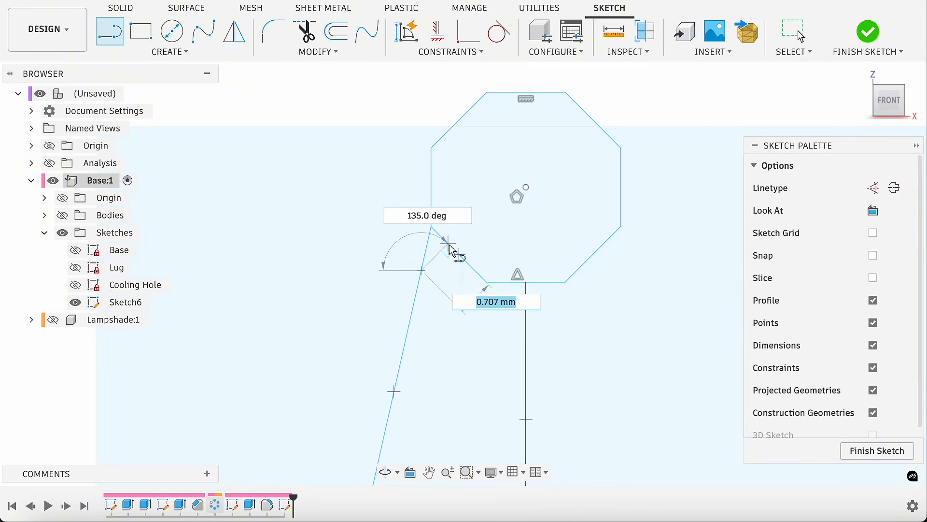
{"action": "left_click", "coordinate": [447, 281]}
{"action": "key", "text": "Escape"}
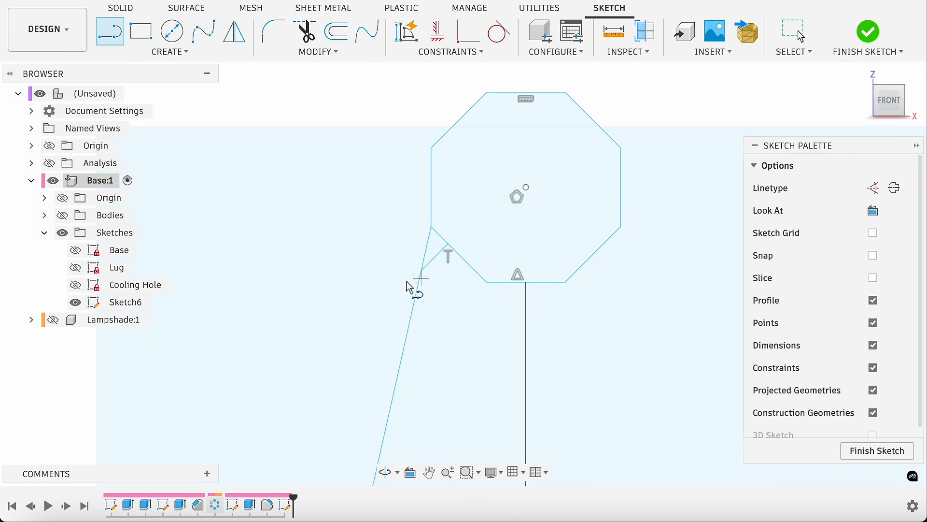
{"action": "scroll", "coordinate": [441, 256], "scroll_direction": "down", "scroll_amount": 8}
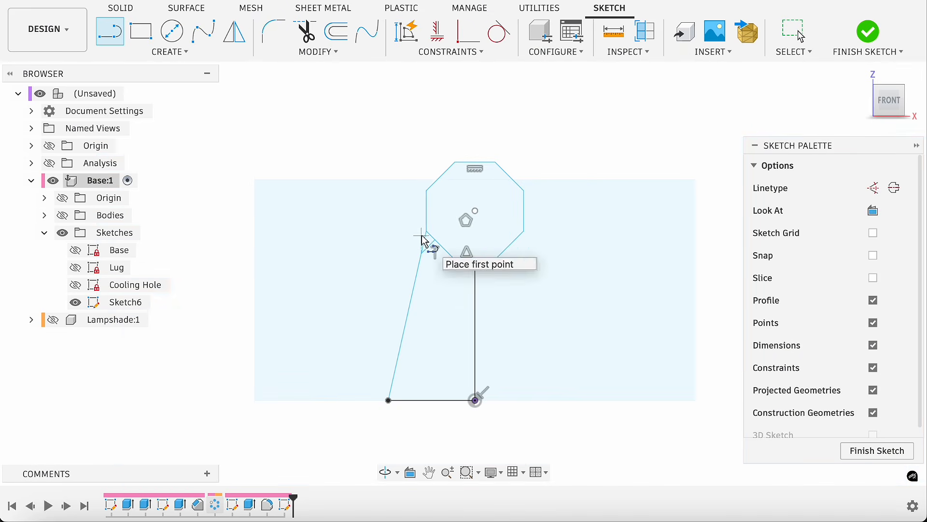
Mirror the slanted line, the short perpendicular line and the bottom horizontal line about the vertical centre line
{"action": "left_click", "coordinate": [235, 31]}
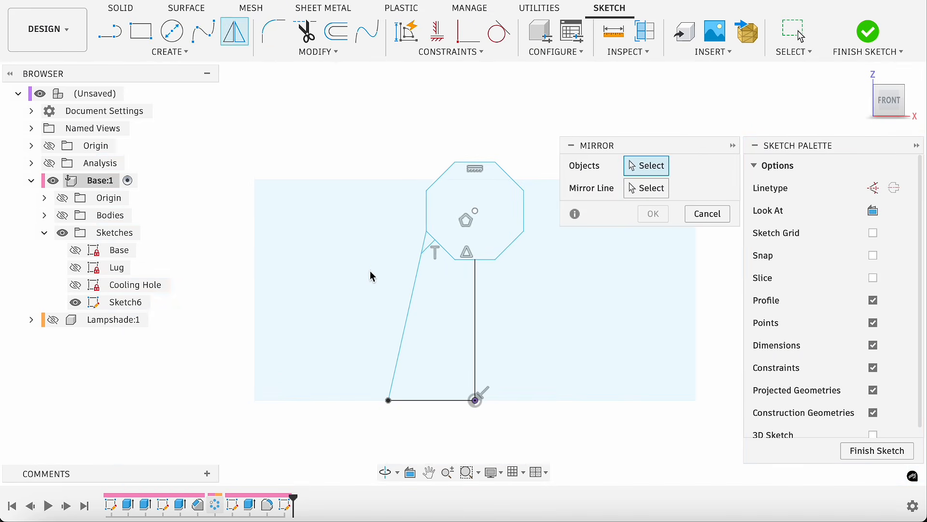
{"action": "left_click", "coordinate": [416, 282]}
{"action": "left_click", "coordinate": [429, 245]}
{"action": "left_click", "coordinate": [436, 401]}
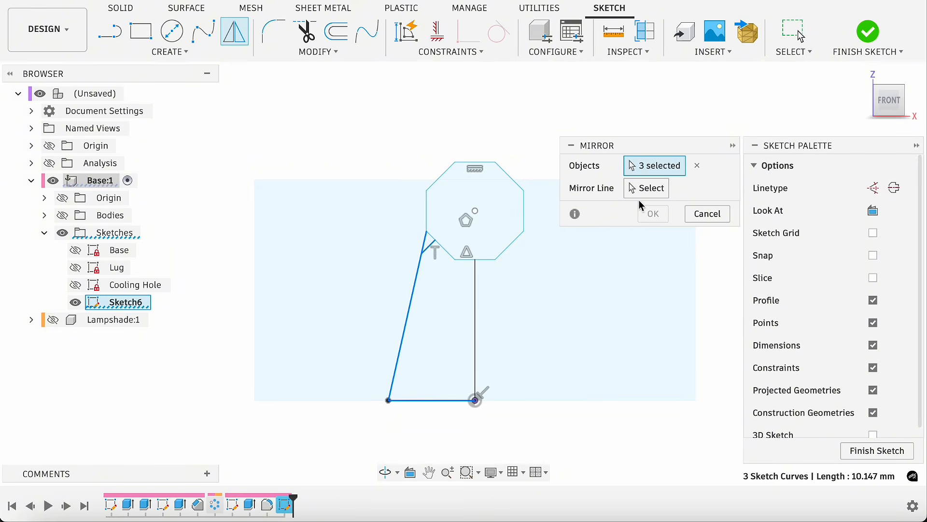
{"action": "left_click", "coordinate": [647, 188]}
{"action": "left_click", "coordinate": [476, 315]}
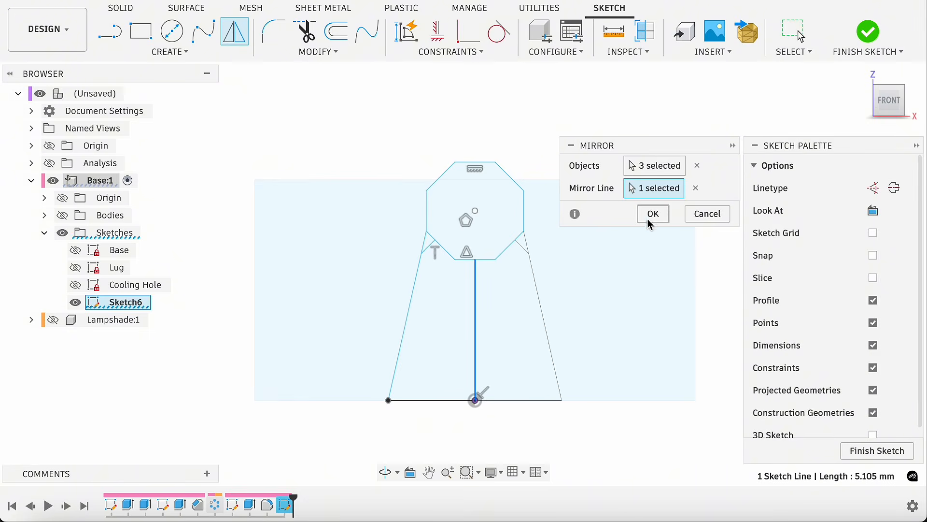
{"action": "left_click", "coordinate": [653, 213]}
Dimension the width between the octagon's two vertical sides as Wire_Diameter+0.2
{"action": "key", "text": "d"}
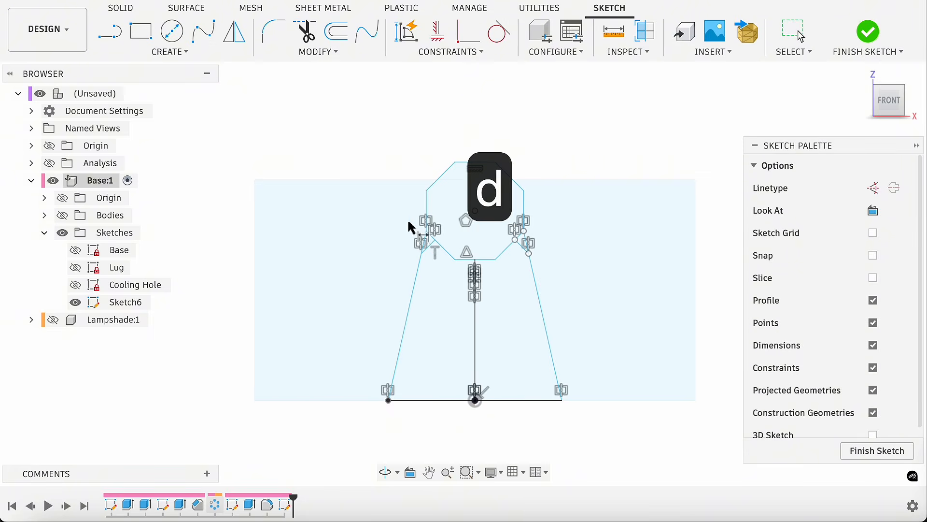
{"action": "left_click", "coordinate": [426, 208]}
{"action": "left_click", "coordinate": [527, 207]}
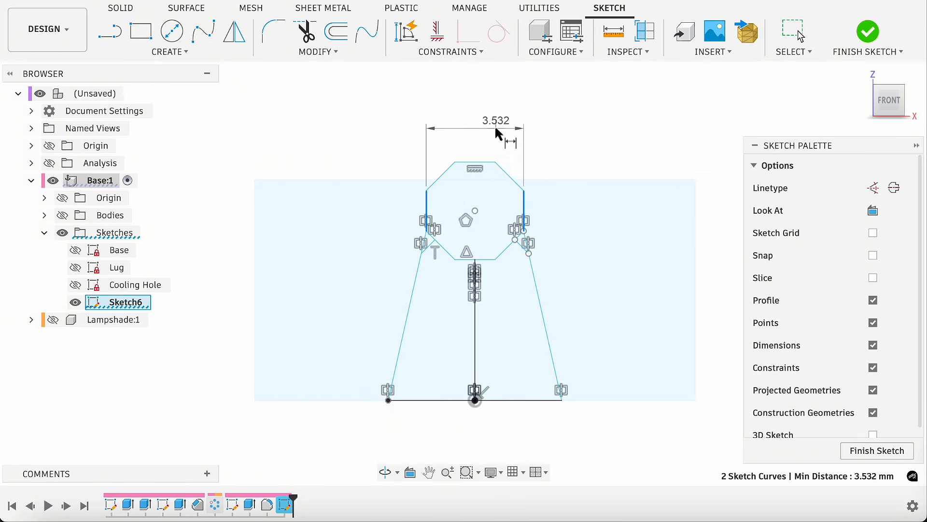
{"action": "left_click", "coordinate": [495, 125]}
{"action": "type", "text": "Wire_Diameter+0.2"}
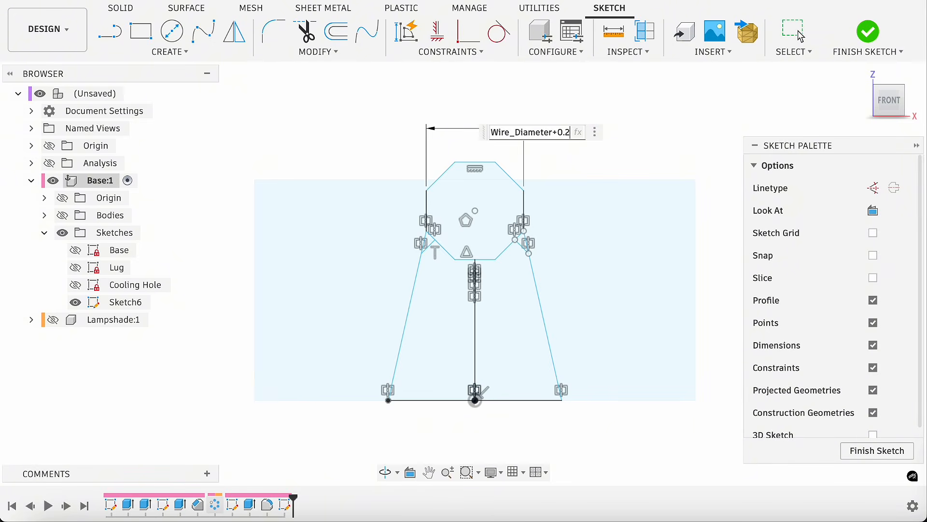
{"action": "key", "text": "Return"}
Dimension the slanted line's horizontal offset as 0.5 mm and the vertical centre line's length as 3 mm
{"action": "left_click", "coordinate": [397, 363]}
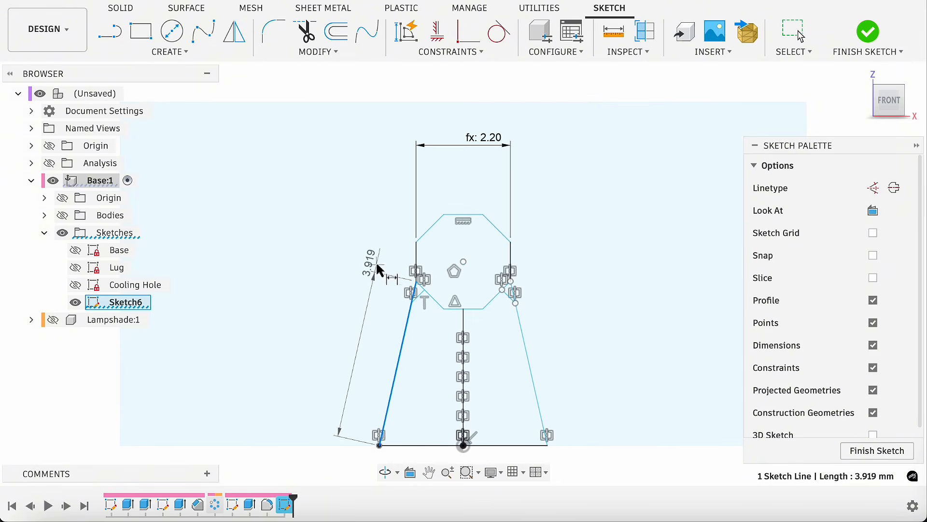
{"action": "left_click", "coordinate": [385, 261]}
{"action": "type", "text": "0.5"}
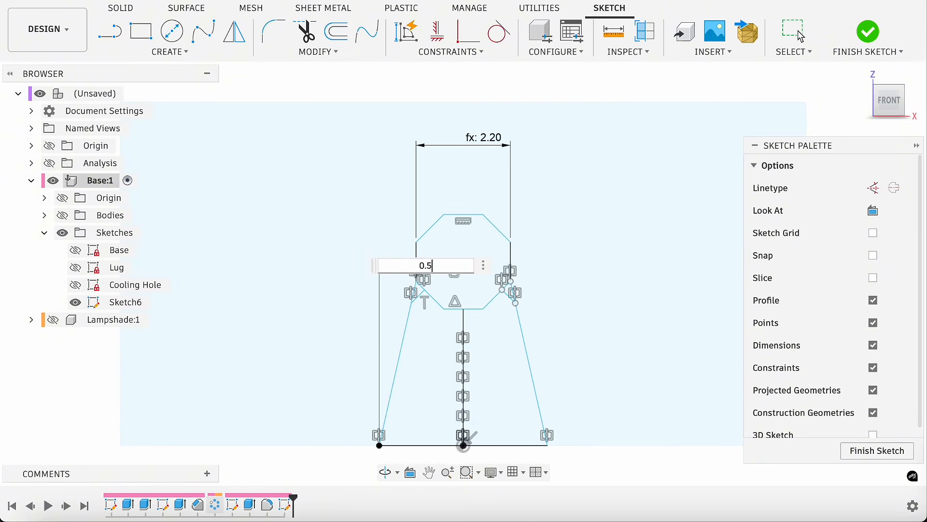
{"action": "key", "text": "Return"}
{"action": "left_click", "coordinate": [463, 354]}
{"action": "left_click", "coordinate": [432, 366]}
{"action": "type", "text": "3"}
{"action": "key", "text": "Return"}
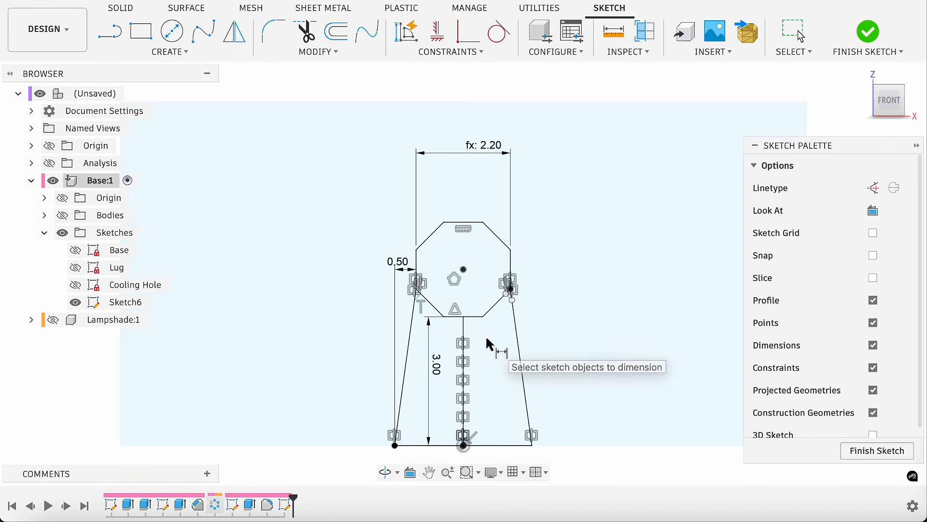
Dimension the horizontal distance from the octagon's lower-left corner to the short line's end on the octagon as 0.2 mm
{"action": "scroll", "coordinate": [422, 303], "scroll_direction": "up", "scroll_amount": 4}
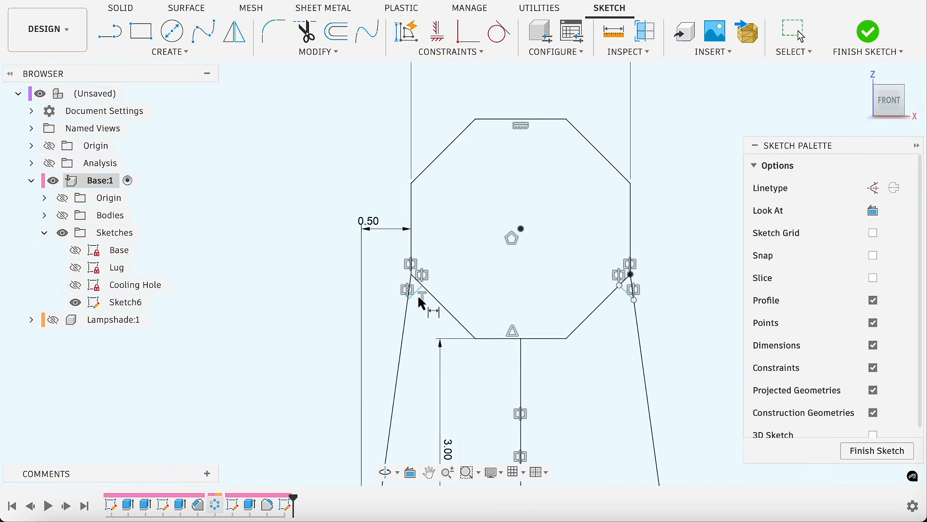
{"action": "scroll", "coordinate": [421, 304], "scroll_direction": "up", "scroll_amount": 4}
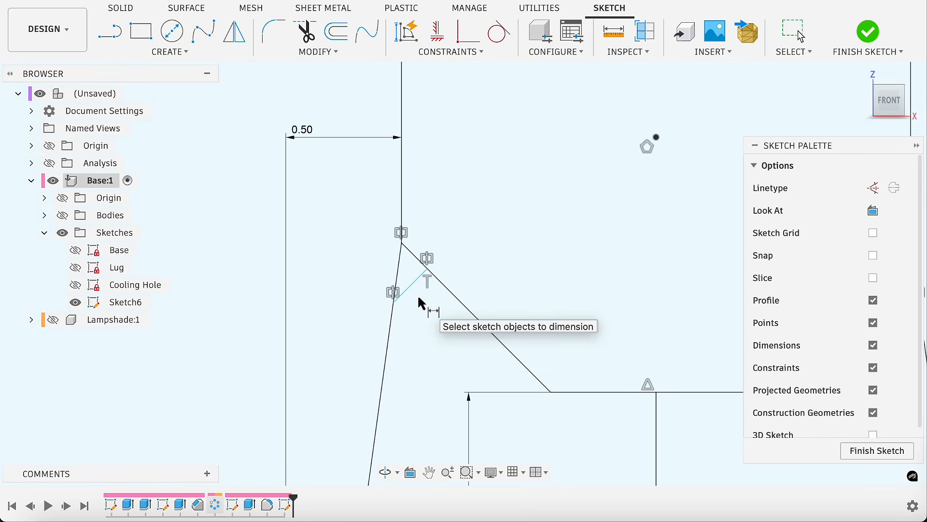
{"action": "left_click", "coordinate": [401, 243]}
{"action": "left_click", "coordinate": [427, 270]}
{"action": "left_click", "coordinate": [437, 338]}
{"action": "type", "text": "0.2"}
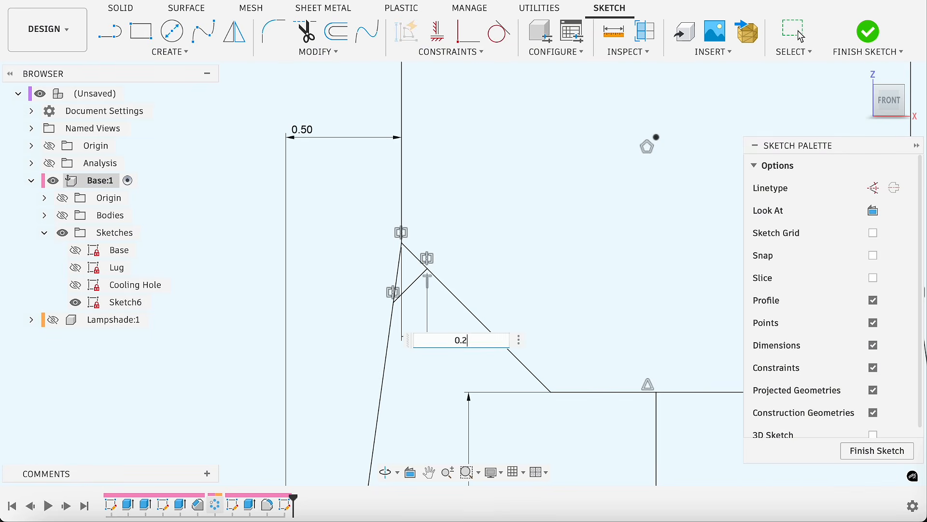
{"action": "key", "text": "Return"}
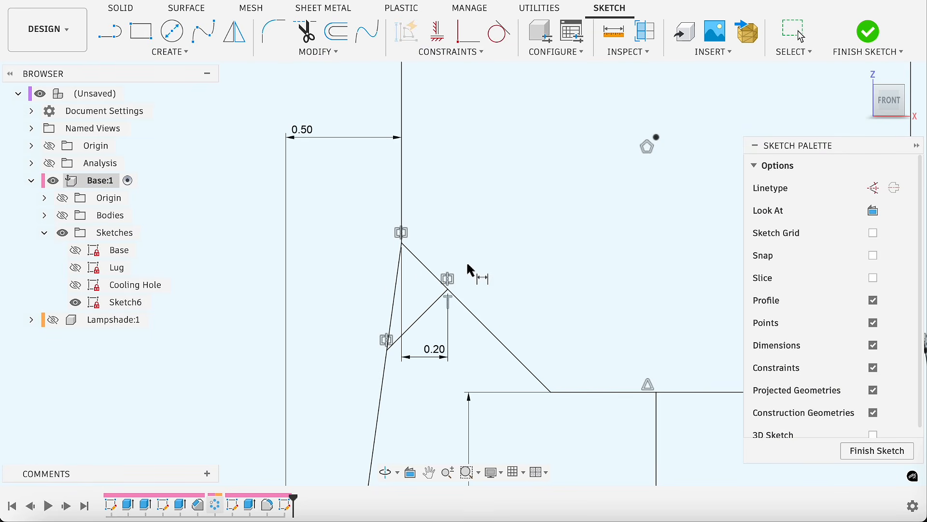
Convert the octagon's lower edge and the vertical centre line to construction lines
{"action": "scroll", "coordinate": [468, 269], "scroll_direction": "down", "scroll_amount": 3}
{"action": "scroll", "coordinate": [461, 267], "scroll_direction": "down", "scroll_amount": 4}
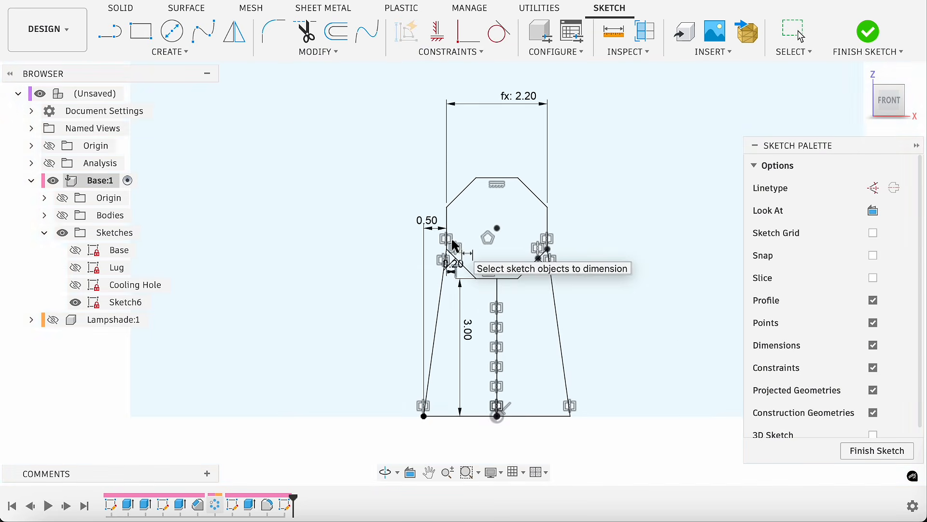
{"action": "middle_click_drag", "start_coordinate": [482, 220], "coordinate": [471, 198]}
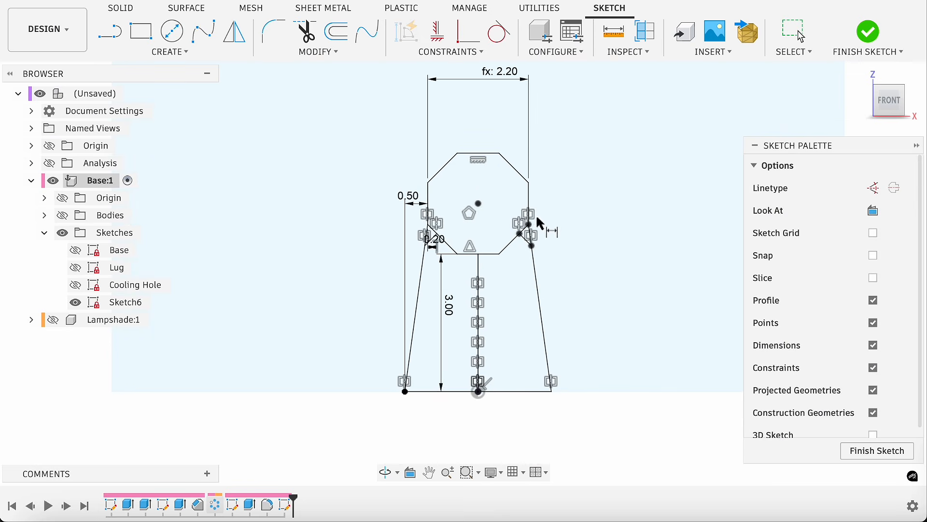
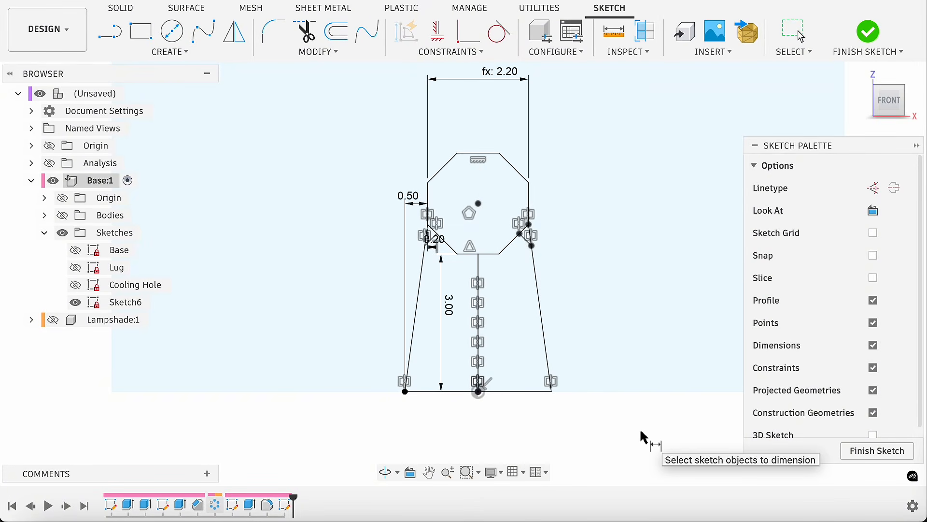
{"action": "key", "text": "Escape"}
{"action": "left_click", "coordinate": [487, 253]}
{"action": "left_click", "coordinate": [482, 272], "text": "shift"}
{"action": "key", "text": "x"}
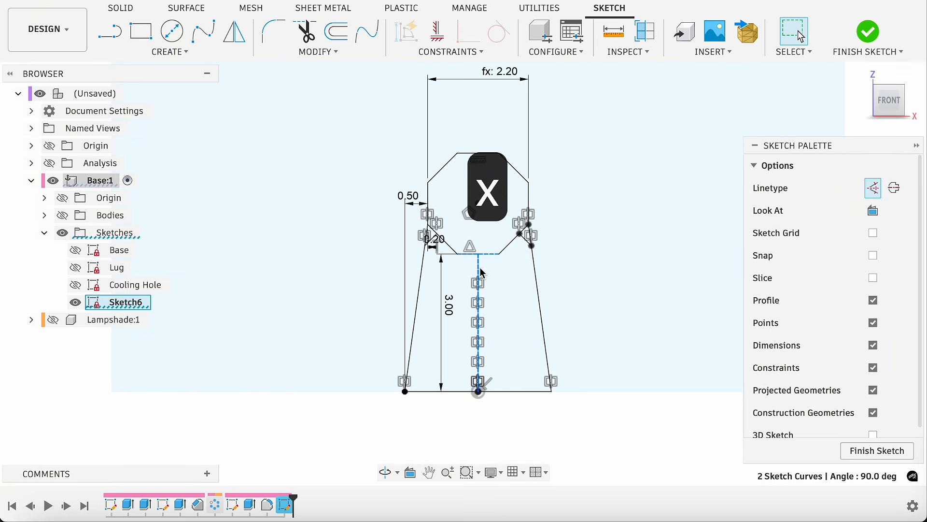
{"action": "left_click", "coordinate": [577, 418]}
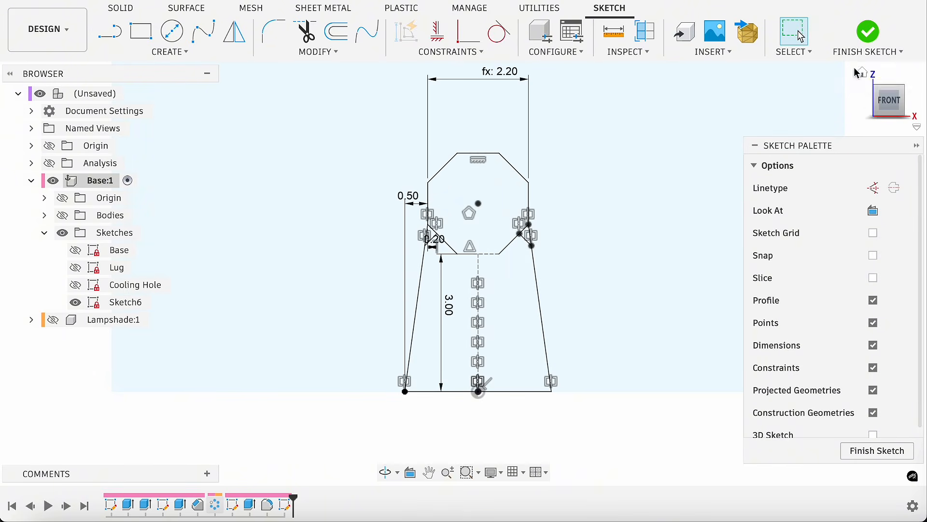
Finish the sketch and rename it Cable Hole
{"action": "left_click", "coordinate": [868, 38]}
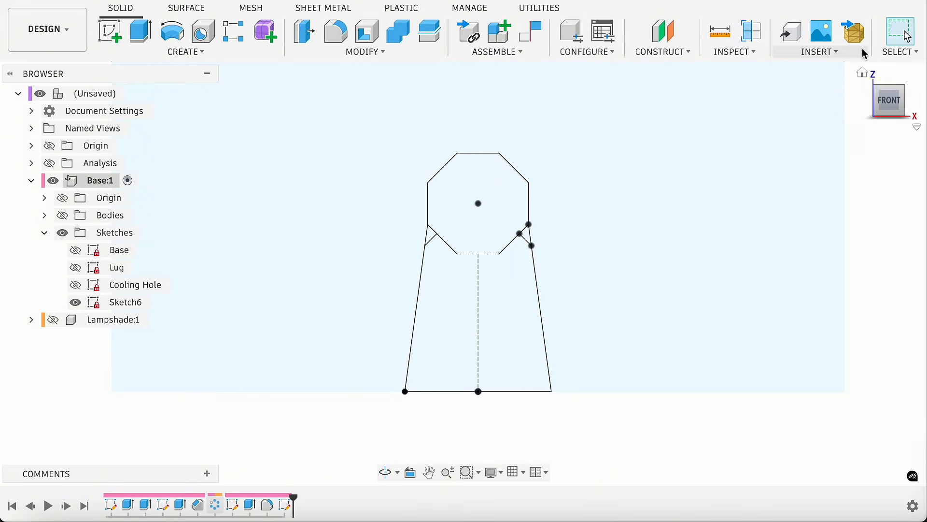
{"action": "right_click", "coordinate": [132, 303]}
{"action": "left_click", "coordinate": [191, 141]}
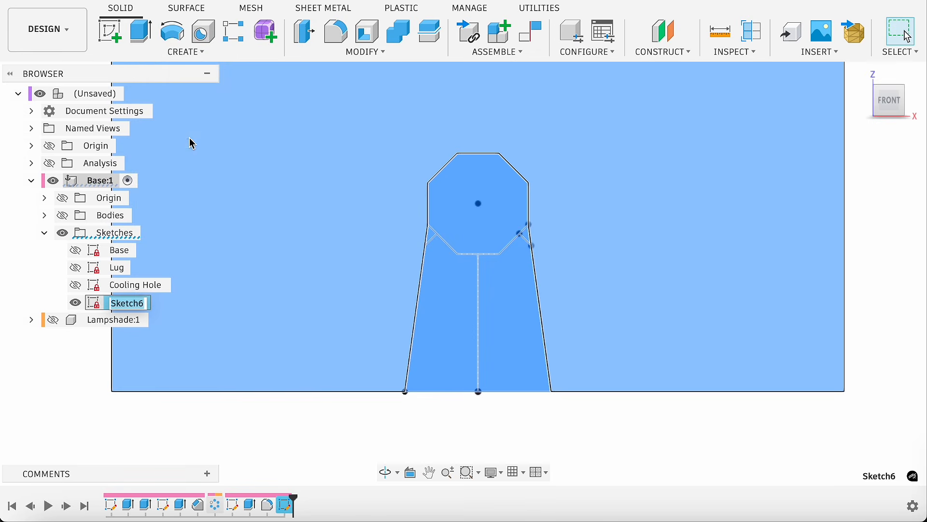
{"action": "type", "text": "Cable Hole"}
{"action": "key", "text": "Return"}
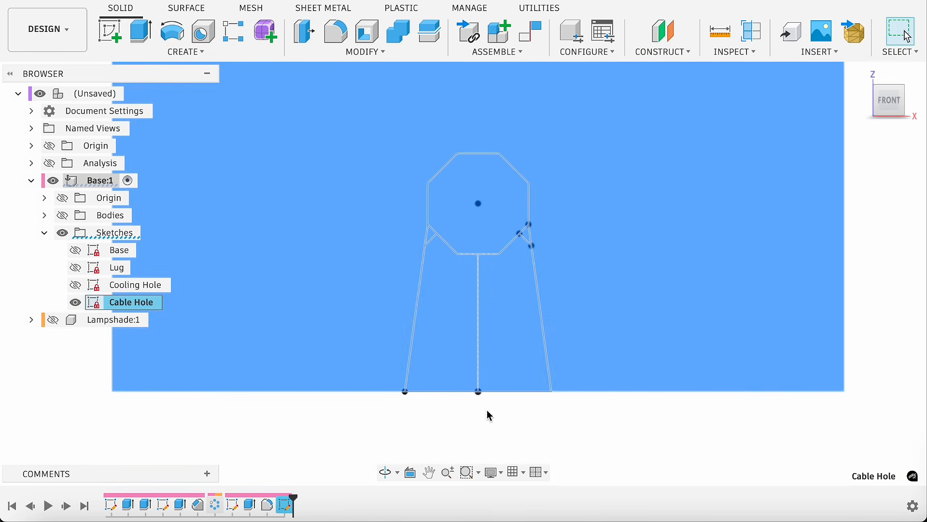
Extrude the Cable Hole profile as a one-sided cut with extent All through the front of the Base
{"action": "key", "text": "e"}
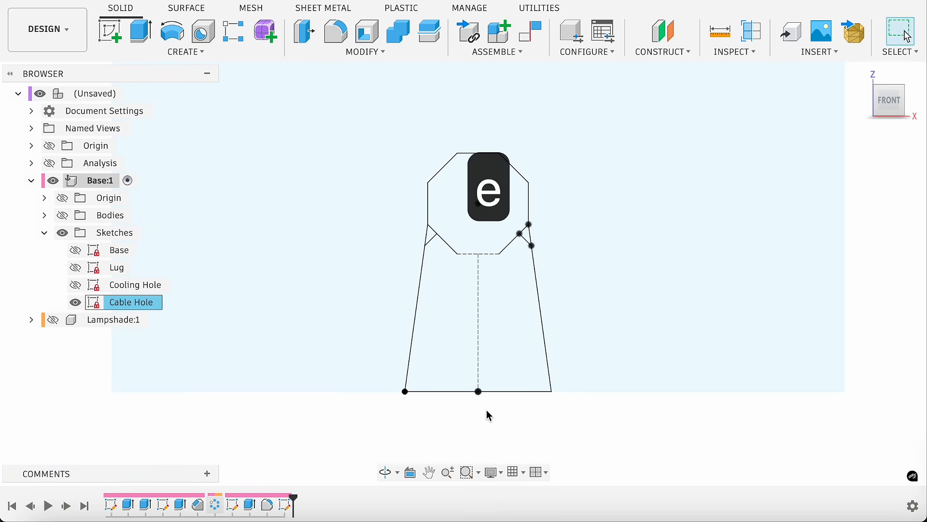
{"action": "left_click", "coordinate": [459, 321]}
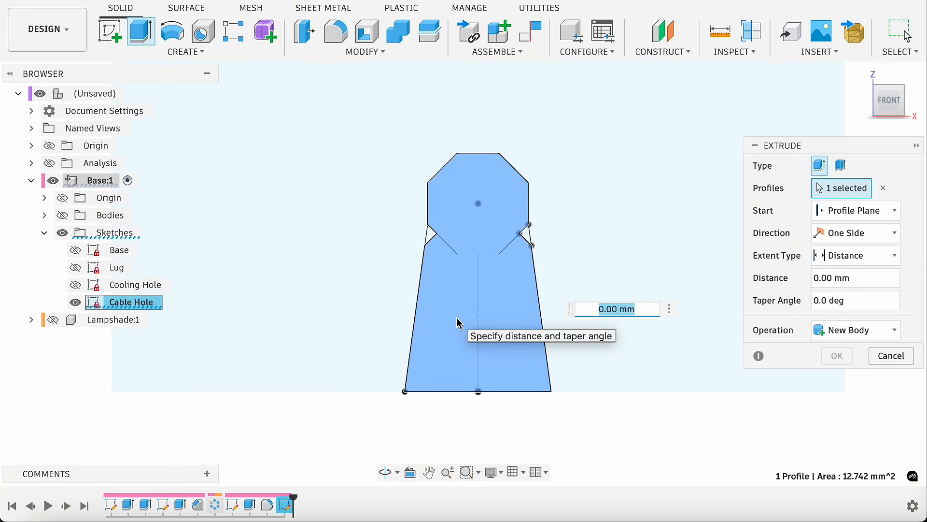
{"action": "left_click", "coordinate": [62, 215]}
{"action": "scroll", "coordinate": [478, 193], "scroll_direction": "down", "scroll_amount": 6}
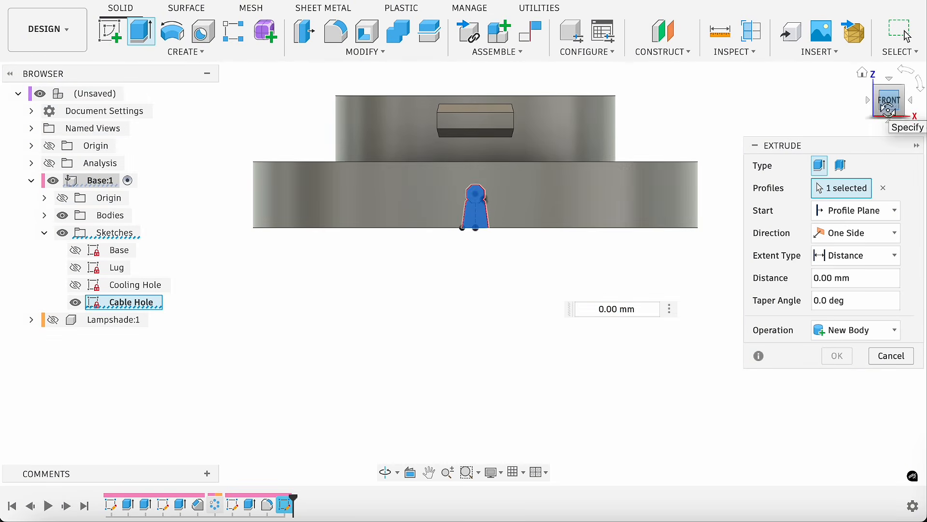
{"action": "left_click", "coordinate": [894, 110]}
{"action": "left_click", "coordinate": [864, 256]}
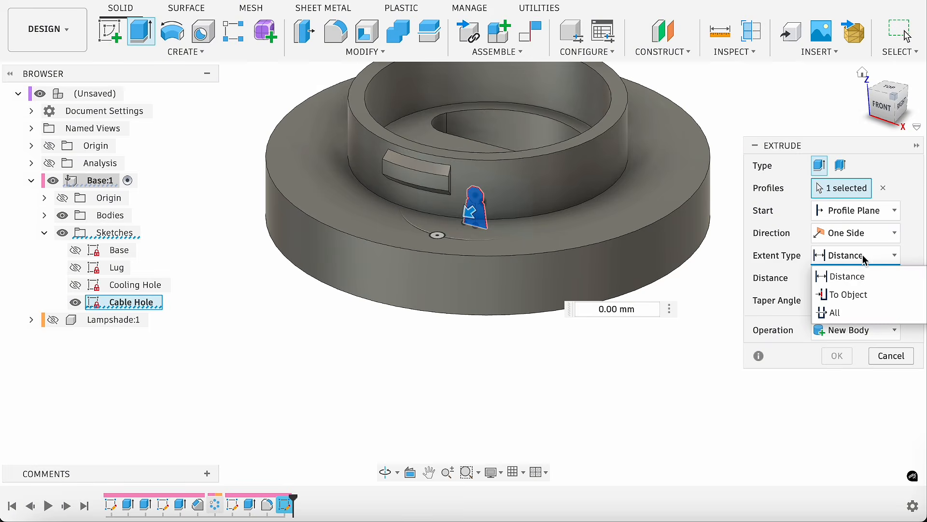
{"action": "left_click", "coordinate": [841, 313]}
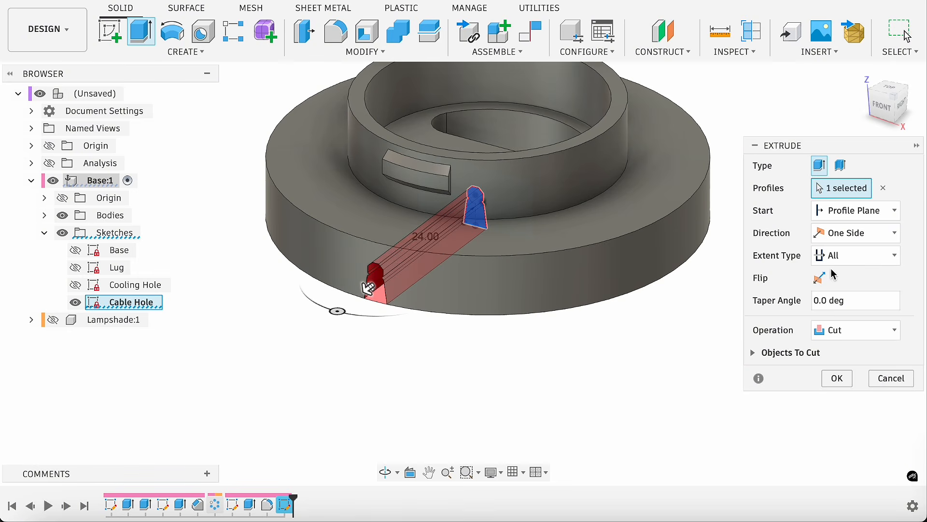
{"action": "left_click", "coordinate": [837, 378]}
{"action": "mouse_move", "coordinate": [890, 121]}
{"action": "left_mouse_down"}
{"action": "mouse_move", "coordinate": [893, 94]}
{"action": "mouse_move", "coordinate": [886, 124]}
{"action": "left_mouse_up"}
{"action": "key", "text": "F6"}
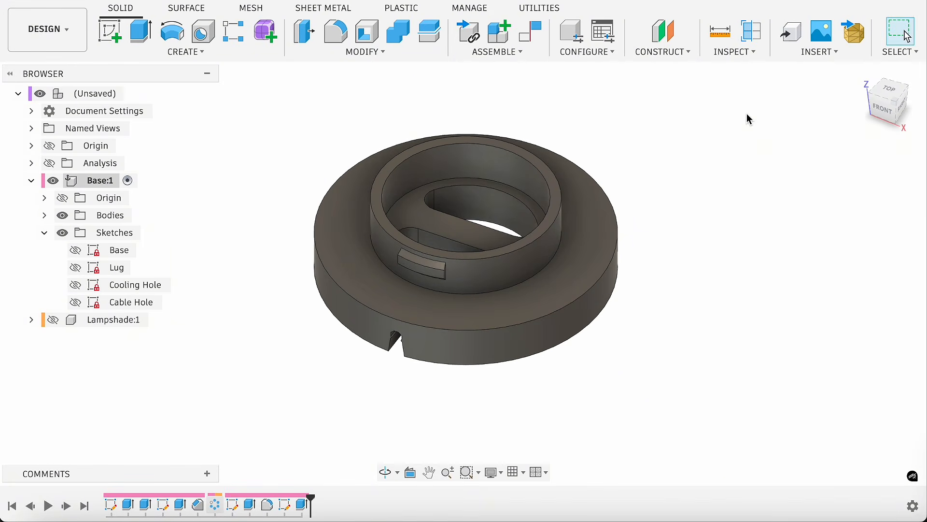
Offset the outward, upper and lower faces of both lugs together with the outer wall of the Base's raised ring
{"action": "key", "text": "q"}
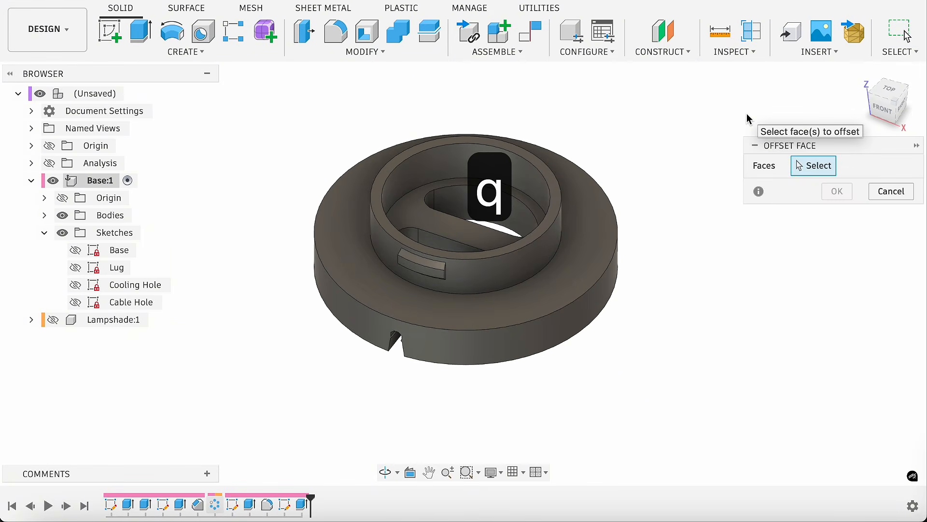
{"action": "left_click", "coordinate": [432, 273]}
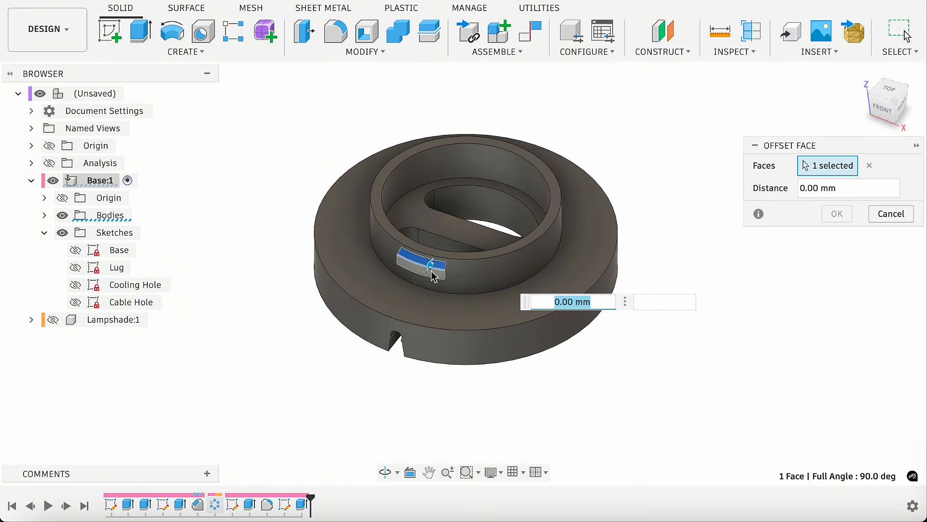
{"action": "left_click", "coordinate": [413, 273]}
{"action": "middle_click_drag", "start_coordinate": [414, 276], "coordinate": [410, 279], "text": "shift"}
{"action": "left_click_drag", "start_coordinate": [879, 98], "coordinate": [881, 88]}
{"action": "scroll", "coordinate": [419, 280], "scroll_direction": "up", "scroll_amount": 5}
{"action": "left_click", "coordinate": [439, 267]}
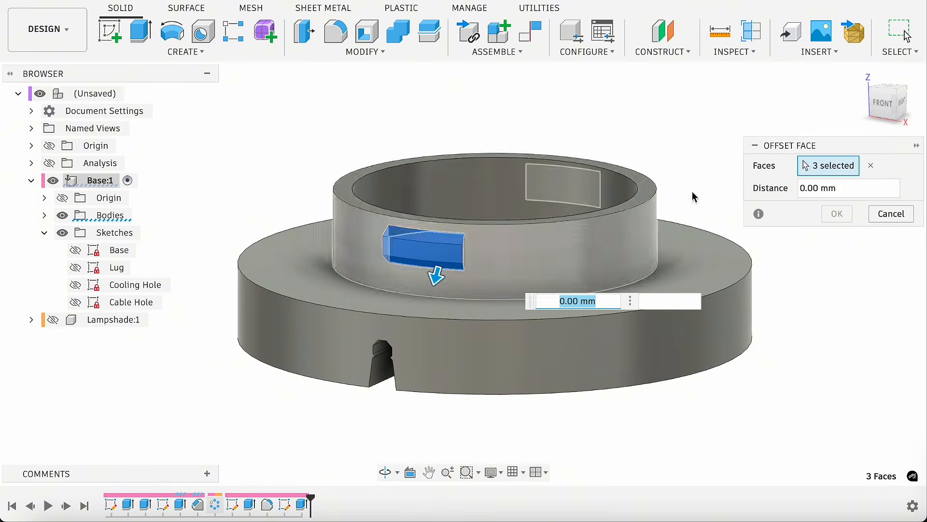
{"action": "left_click_drag", "start_coordinate": [903, 110], "coordinate": [837, 117]}
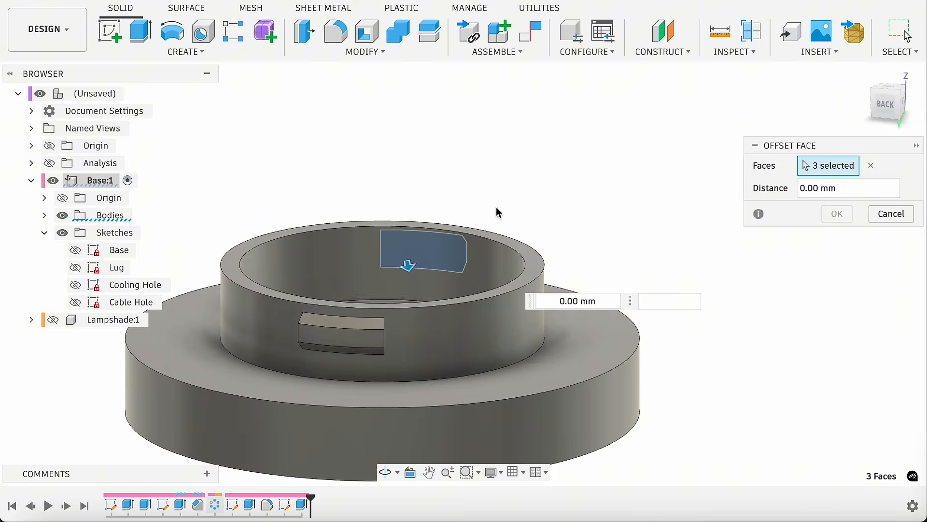
{"action": "left_click", "coordinate": [344, 322]}
{"action": "left_click", "coordinate": [343, 346]}
{"action": "left_click", "coordinate": [379, 340]}
{"action": "left_click", "coordinate": [511, 311]}
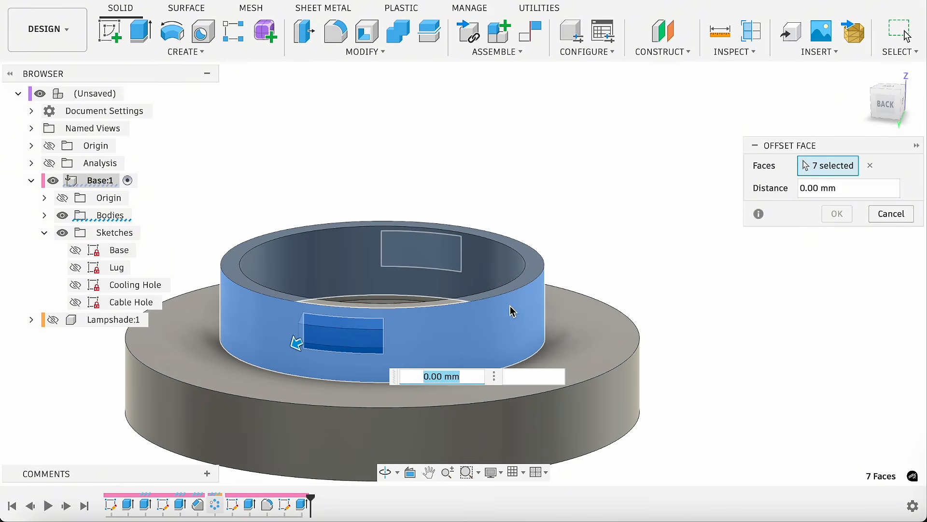
{"action": "key", "text": "Return"}
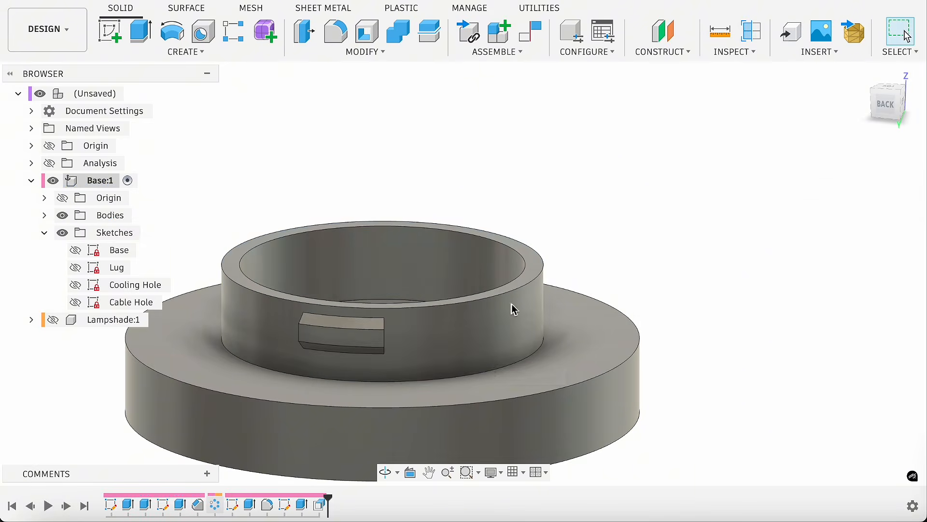
Offset the inner wall face of the Base's raised ring by -0.1 mm
{"action": "scroll", "coordinate": [591, 213], "scroll_direction": "down", "scroll_amount": 5}
{"action": "middle_click_drag", "start_coordinate": [853, 149], "coordinate": [670, 189], "text": "shift"}
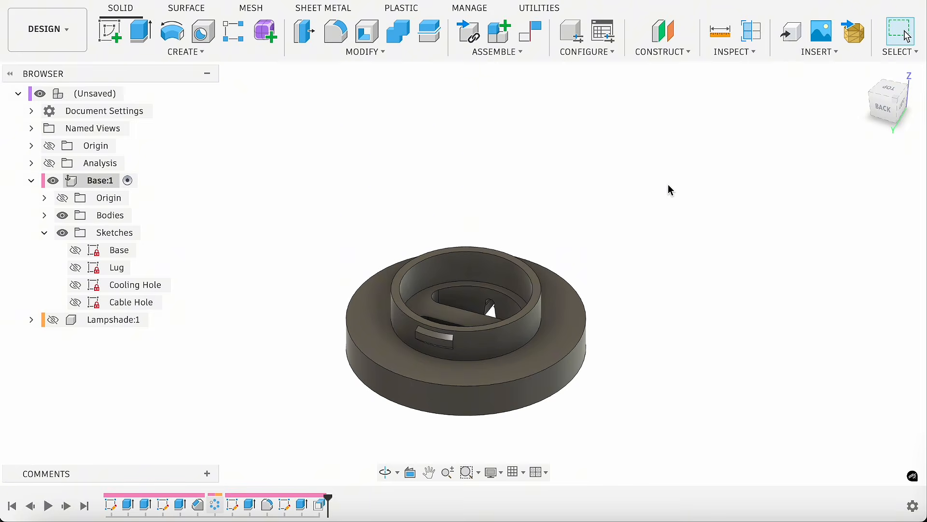
{"action": "key", "text": "q"}
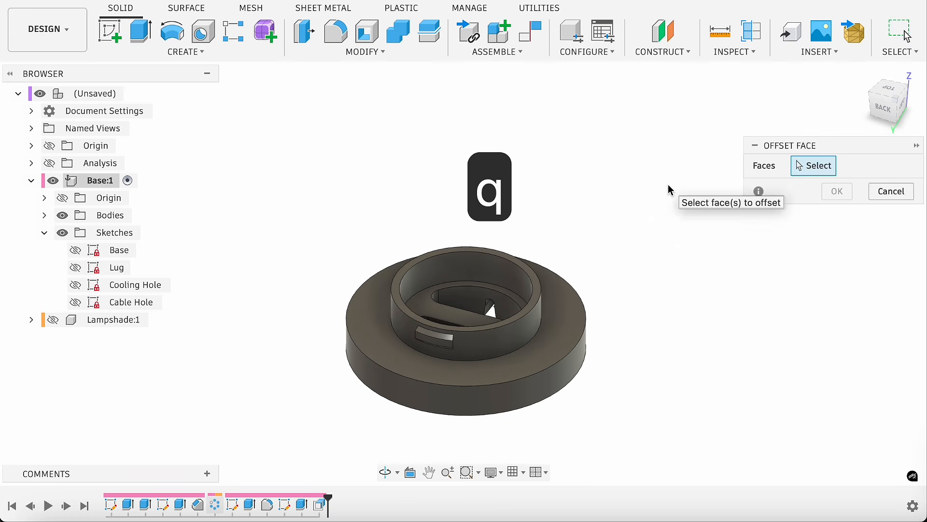
{"action": "left_click", "coordinate": [505, 270]}
{"action": "type", "text": "-0.1"}
{"action": "key", "text": "Return"}
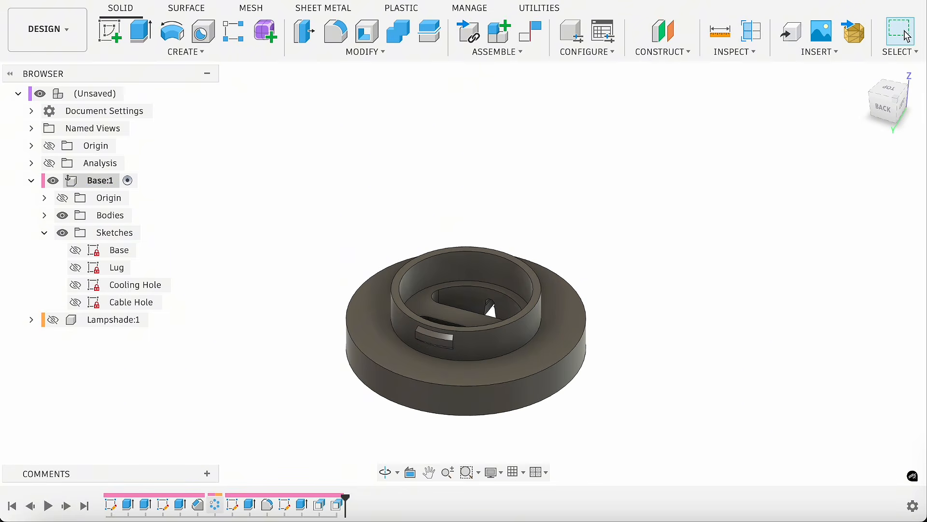
Fillet the upper and lower outer edges of both lugs on the Base's ring with a 0.5 mm radius
{"action": "key", "text": "f"}
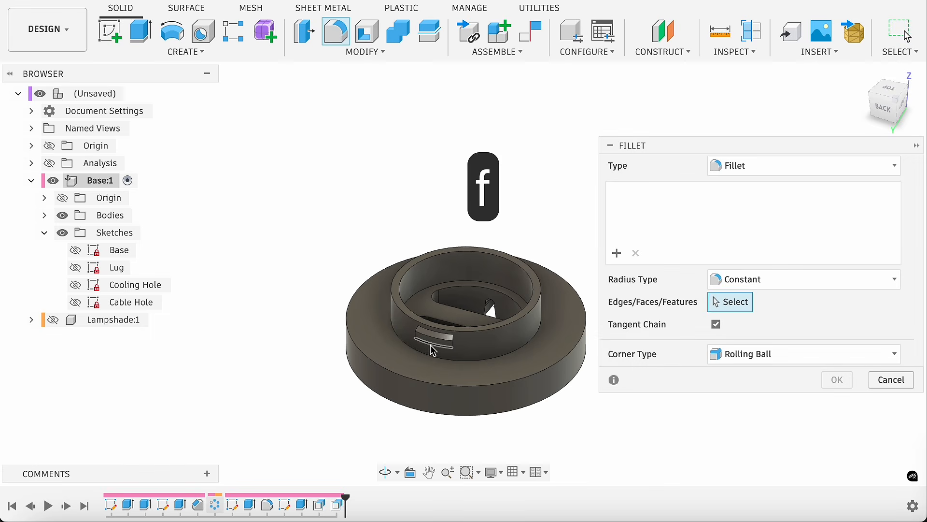
{"action": "scroll", "coordinate": [433, 349], "scroll_direction": "up", "scroll_amount": 3}
{"action": "left_click", "coordinate": [426, 323]}
{"action": "left_click", "coordinate": [437, 344]}
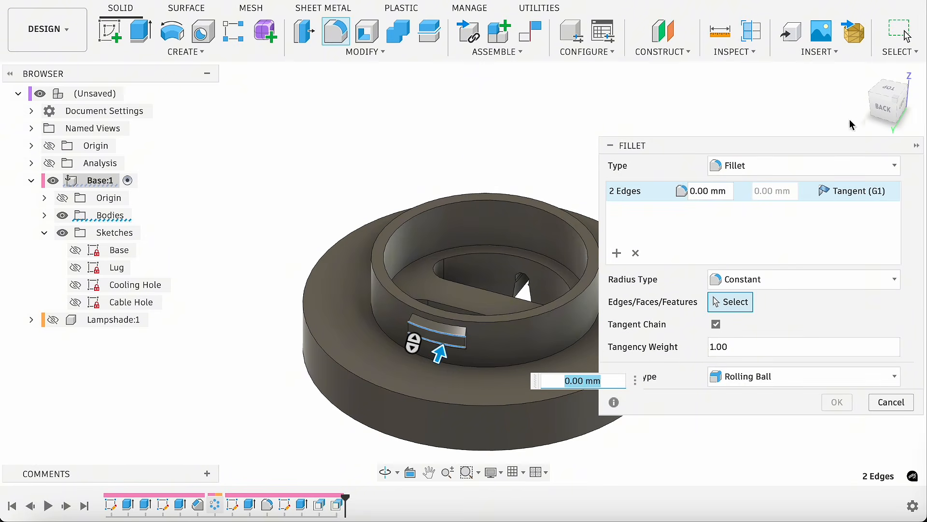
{"action": "left_click", "coordinate": [899, 110]}
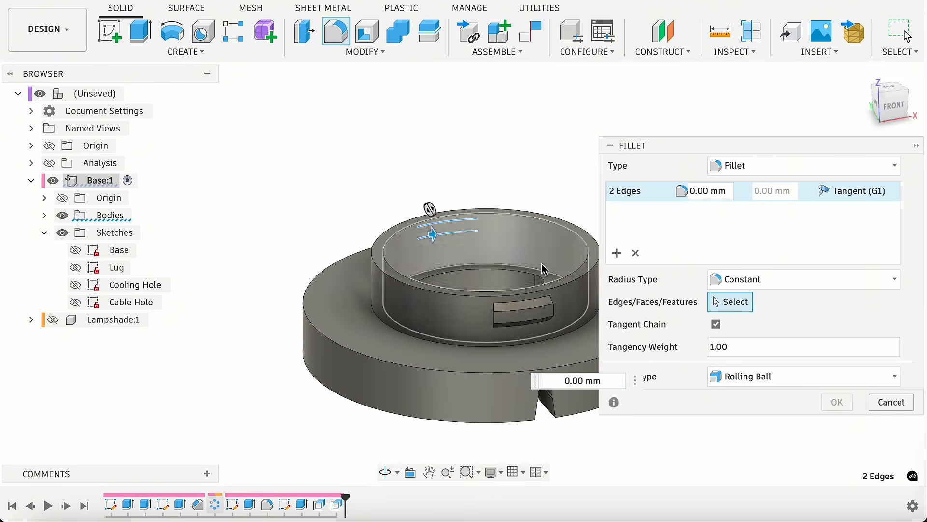
{"action": "left_click", "coordinate": [530, 305]}
{"action": "left_click", "coordinate": [531, 319]}
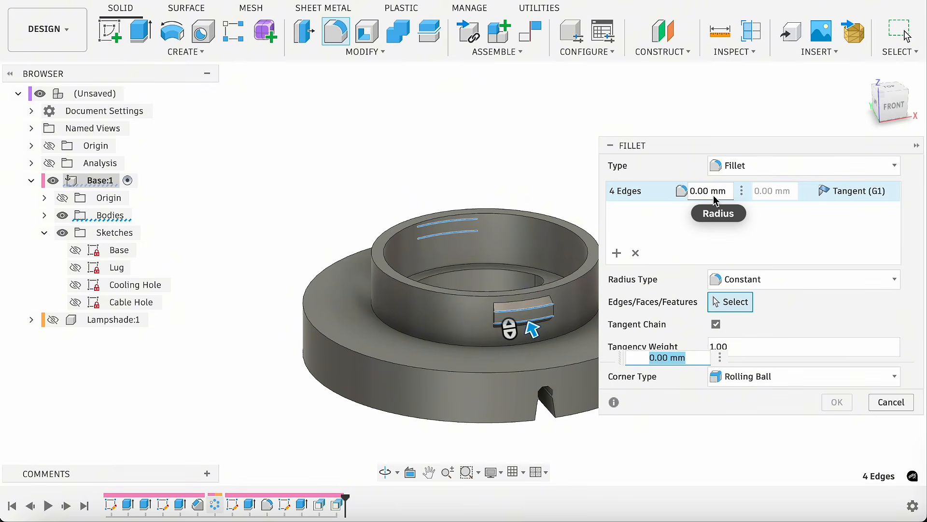
{"action": "type", "text": "5"}
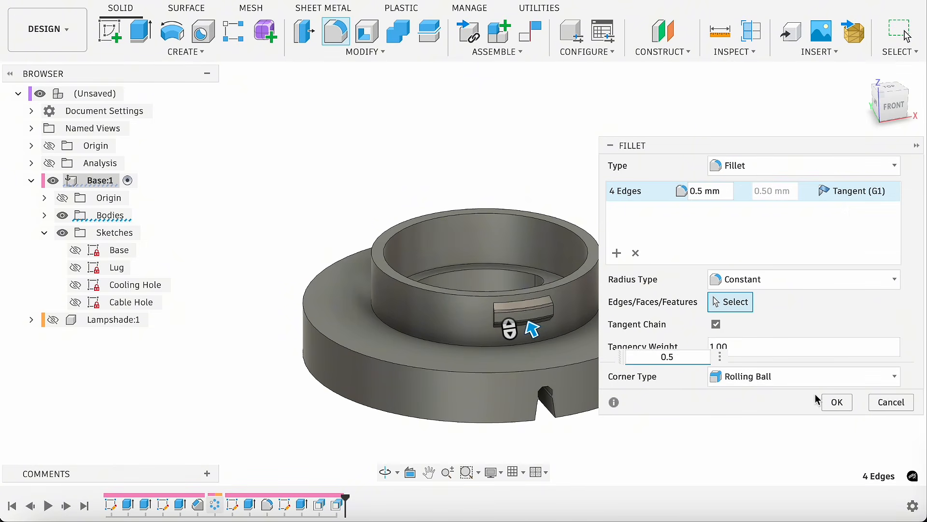
{"action": "left_click", "coordinate": [829, 403]}
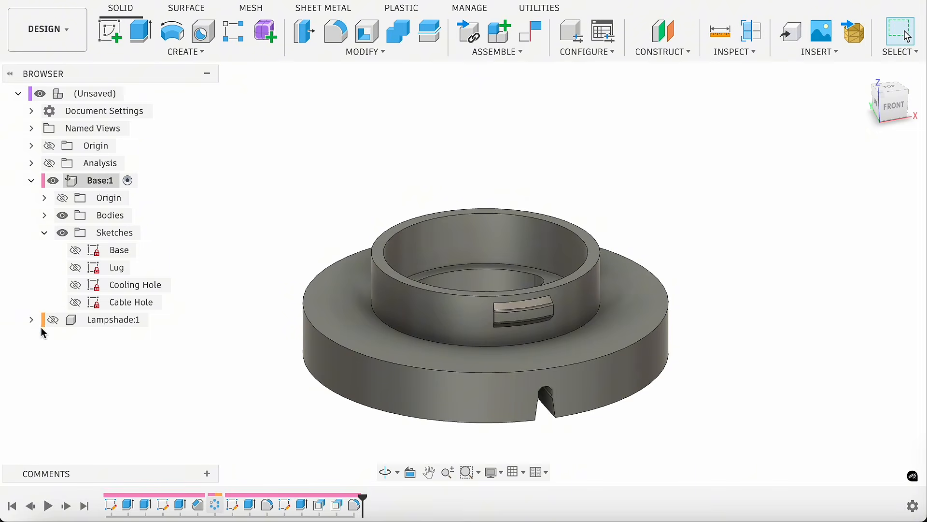
Show and activate the Lampshade component and fillet the four vertical edges of the two small blocks on its inner wall
{"action": "left_click", "coordinate": [53, 319]}
{"action": "left_click", "coordinate": [156, 319]}
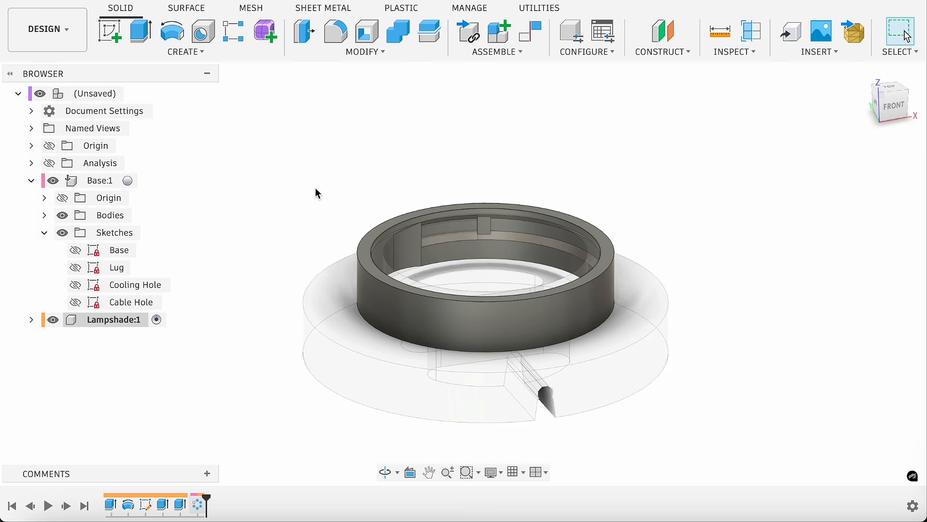
{"action": "key", "text": "f"}
{"action": "left_click", "coordinate": [488, 229]}
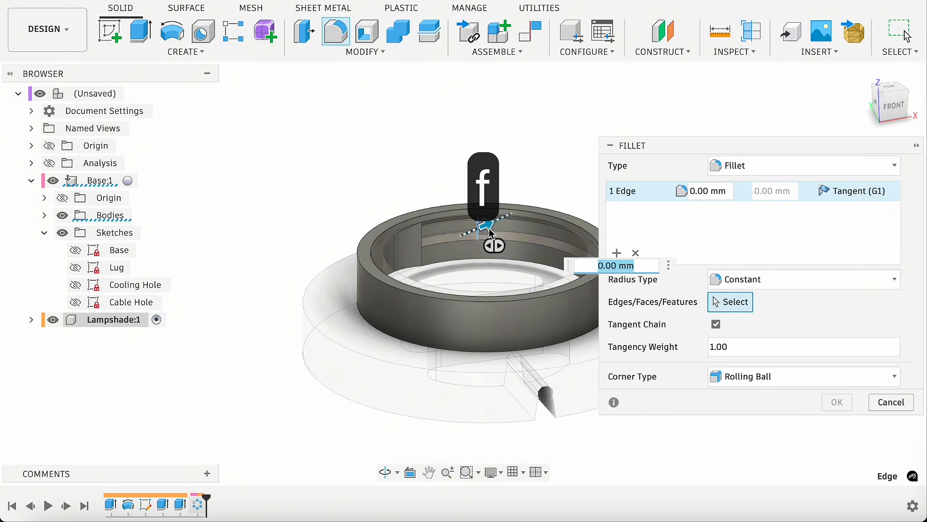
{"action": "left_click", "coordinate": [493, 233]}
{"action": "left_click_drag", "start_coordinate": [883, 112], "coordinate": [753, 107]}
{"action": "left_click", "coordinate": [479, 215]}
{"action": "left_click", "coordinate": [492, 216]}
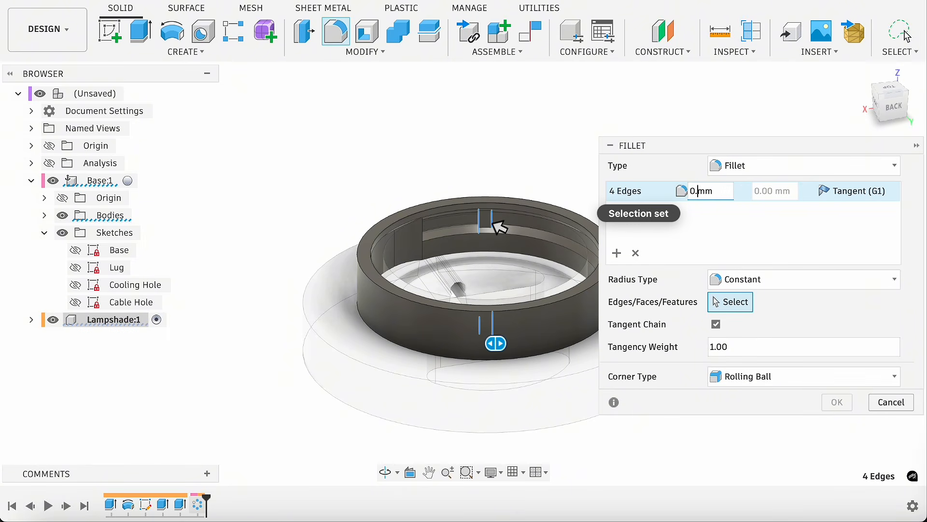
{"action": "left_click", "coordinate": [832, 405]}
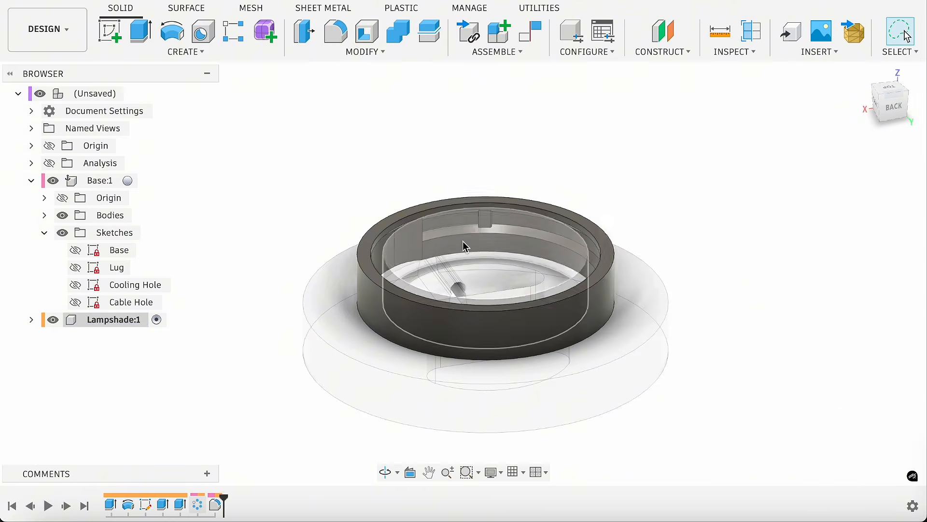
{"action": "scroll", "coordinate": [474, 242], "scroll_direction": "up", "scroll_amount": 10}
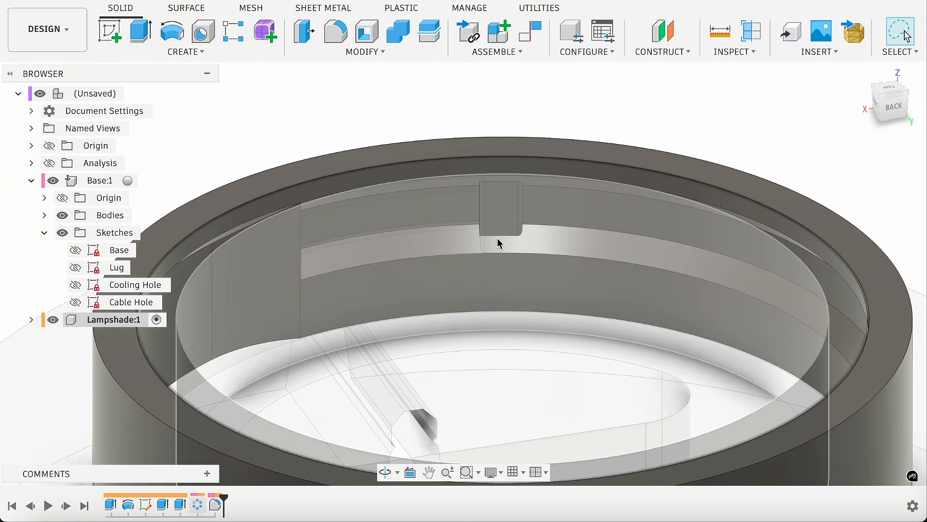
{"action": "scroll", "coordinate": [547, 226], "scroll_direction": "down", "scroll_amount": 10}
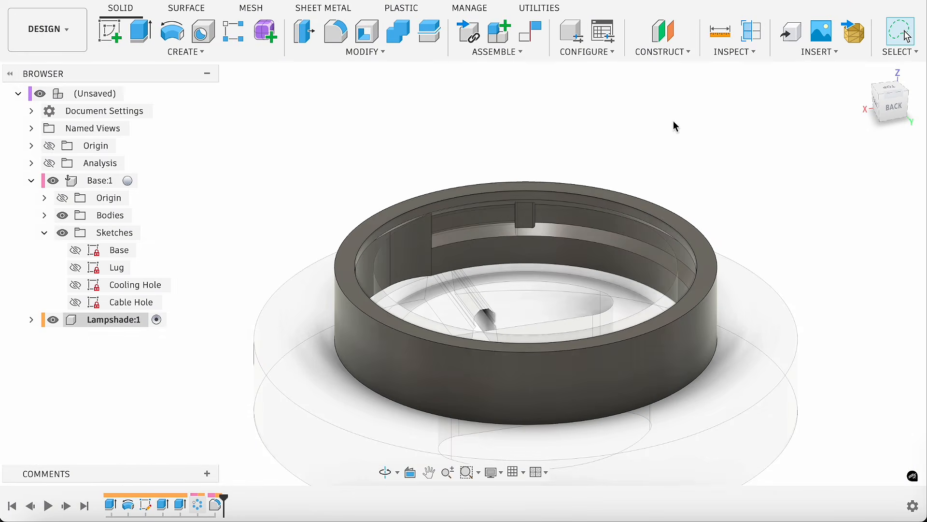
Activate the top-level assembly and display the Section2 analysis instead of Section1
{"action": "left_click", "coordinate": [132, 93]}
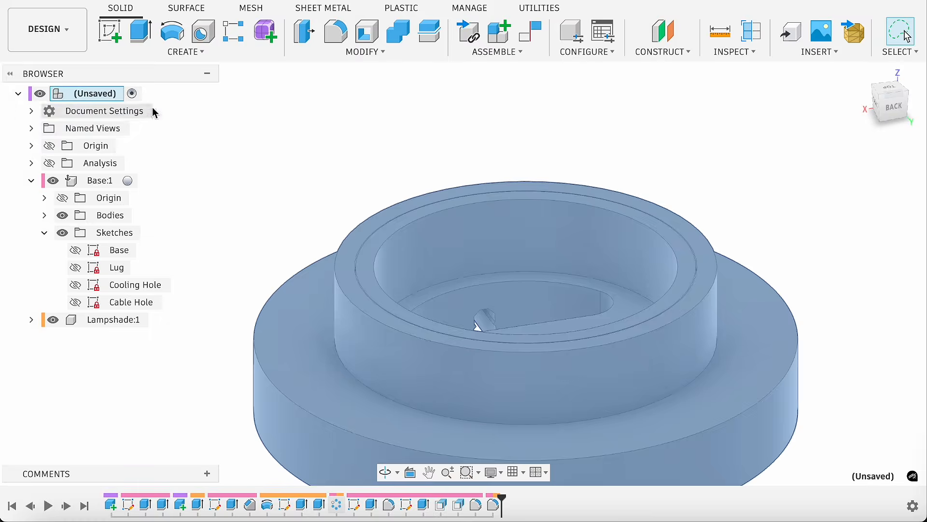
{"action": "scroll", "coordinate": [445, 169], "scroll_direction": "down", "scroll_amount": 3}
{"action": "middle_click_drag", "start_coordinate": [881, 110], "coordinate": [887, 125], "text": "shift"}
{"action": "scroll", "coordinate": [541, 152], "scroll_direction": "down", "scroll_amount": 4}
{"action": "scroll", "coordinate": [567, 290], "scroll_direction": "up", "scroll_amount": 2}
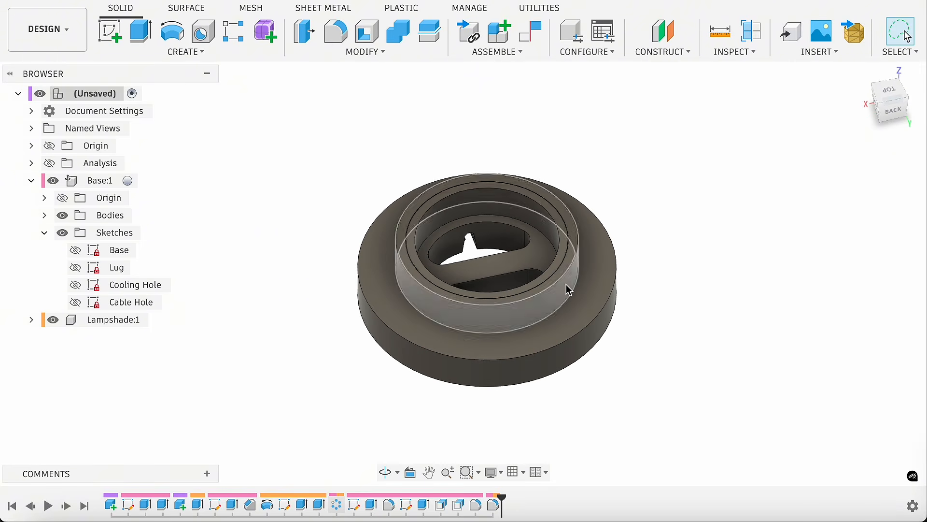
{"action": "left_click", "coordinate": [49, 162]}
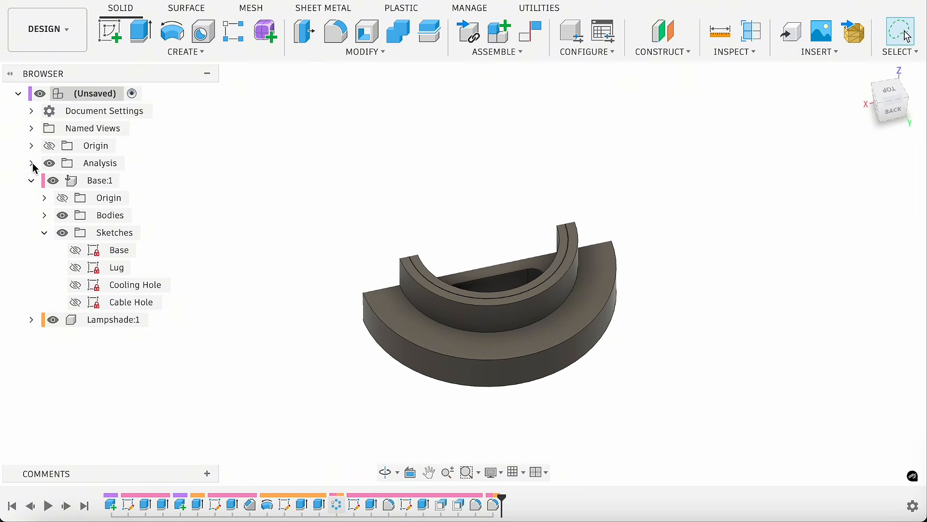
{"action": "left_click", "coordinate": [31, 163]}
{"action": "left_click", "coordinate": [64, 199]}
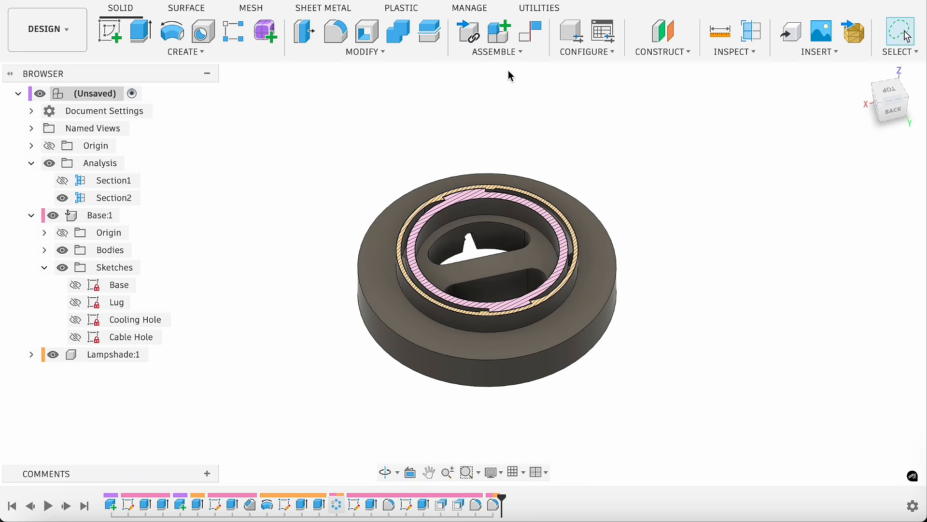
Create a revolute as-built joint between Base and Lampshade about the Z axis at the crossbar's centre, and try rotating the parts
{"action": "left_click", "coordinate": [498, 51]}
{"action": "left_click", "coordinate": [513, 145]}
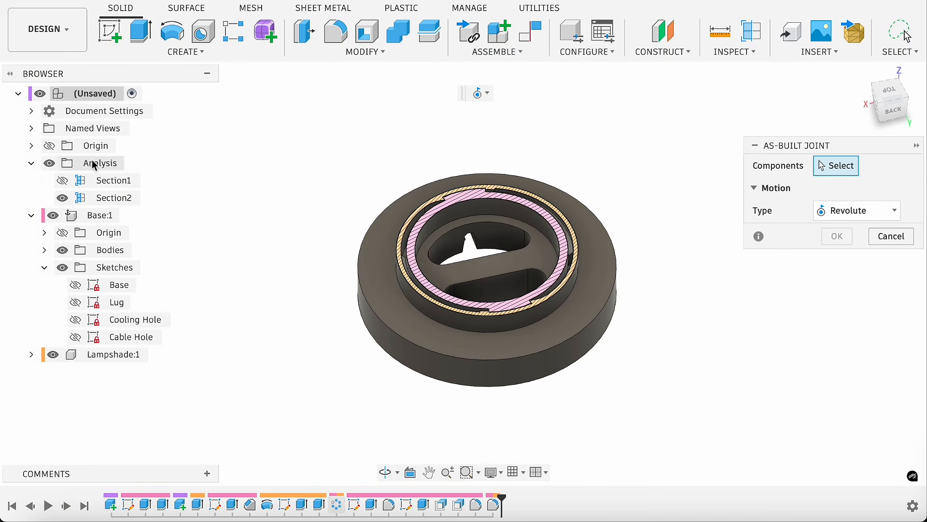
{"action": "left_click", "coordinate": [92, 215]}
{"action": "left_click", "coordinate": [115, 355]}
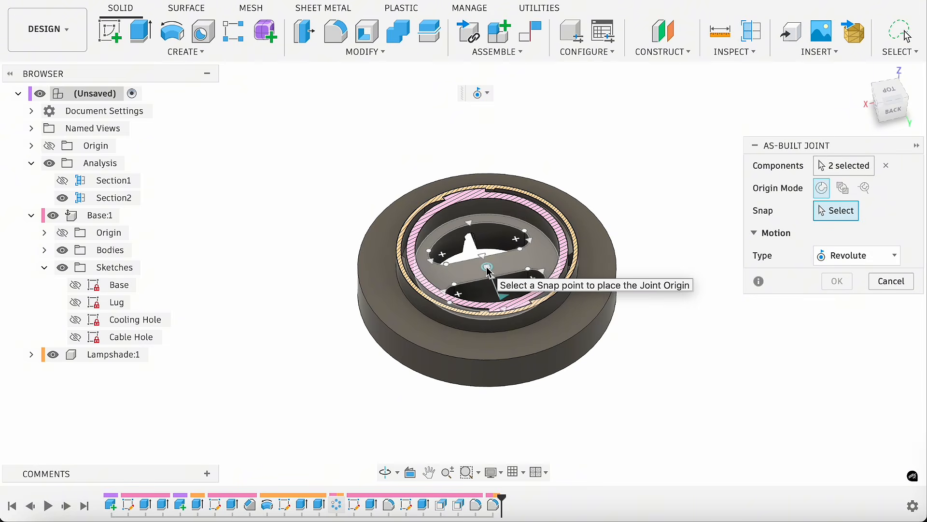
{"action": "left_click", "coordinate": [488, 267]}
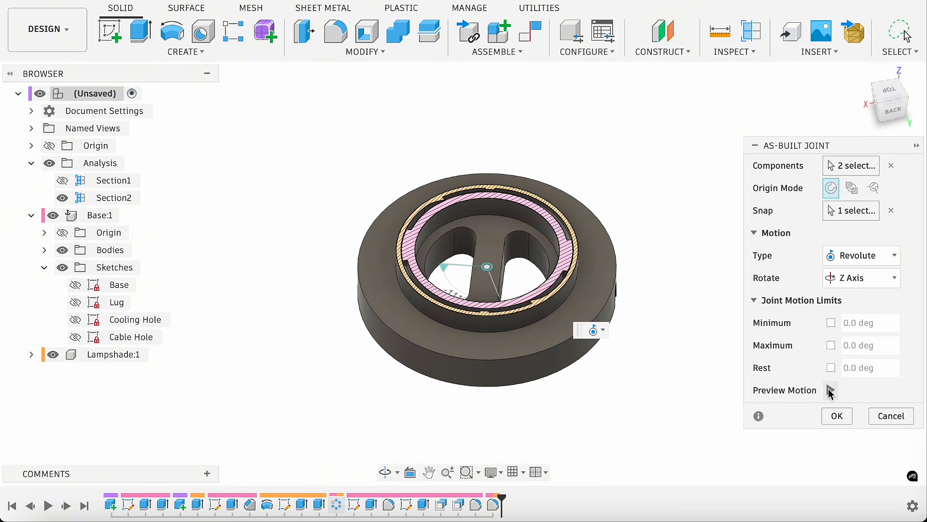
{"action": "left_click", "coordinate": [837, 415]}
{"action": "mouse_move", "coordinate": [573, 289]}
{"action": "left_mouse_down"}
{"action": "mouse_move", "coordinate": [577, 257]}
{"action": "mouse_move", "coordinate": [570, 281]}
{"action": "left_mouse_up"}
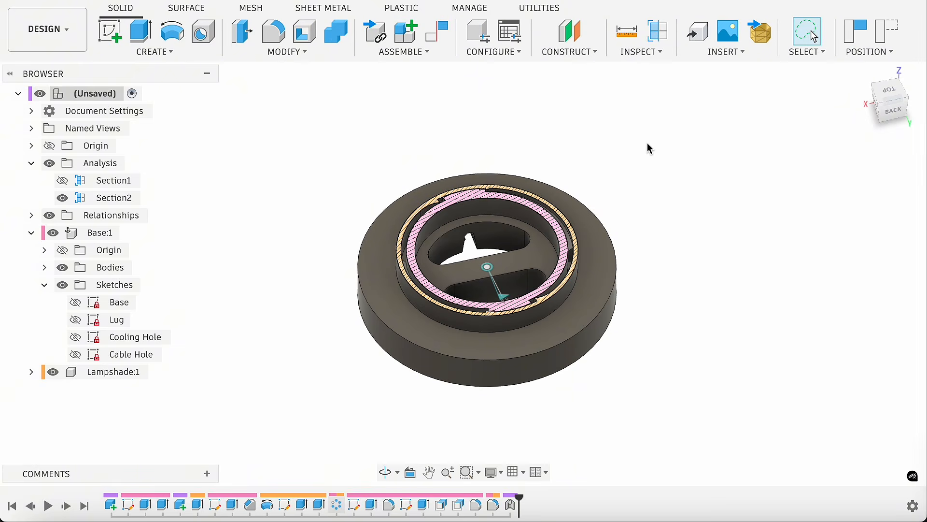
Rotate the Lampshade fitting about the revolute joint in the sectioned view to check how the lugs engage
{"action": "left_click", "coordinate": [804, 54]}
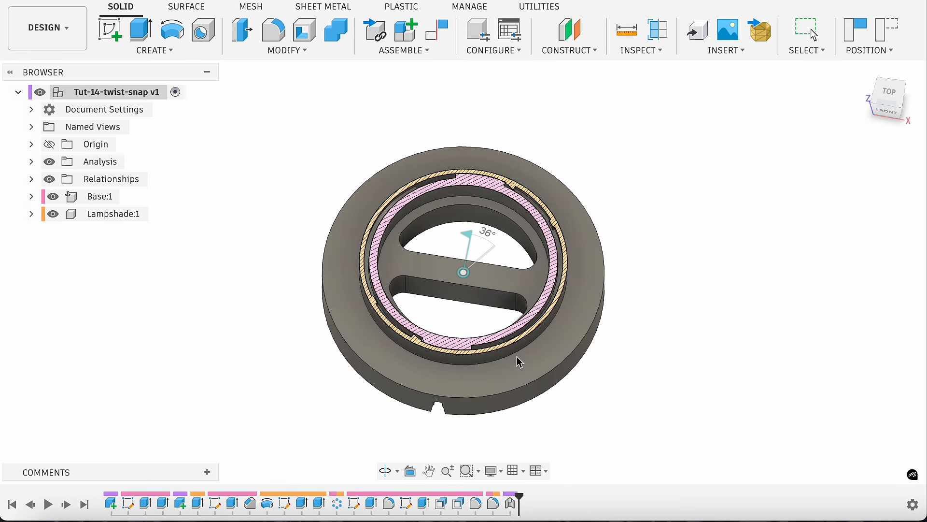
{"action": "left_click_drag", "start_coordinate": [520, 362], "coordinate": [382, 306]}
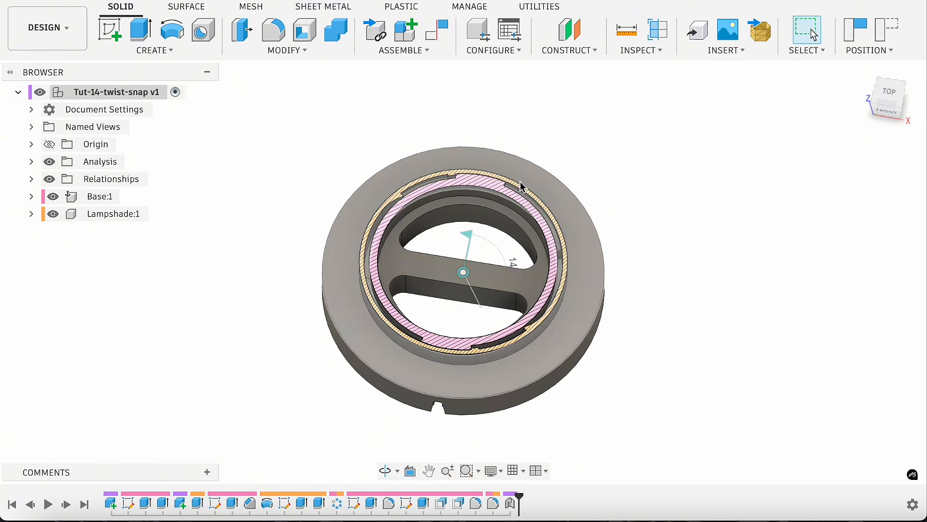
{"action": "left_click_drag", "start_coordinate": [521, 184], "coordinate": [545, 232]}
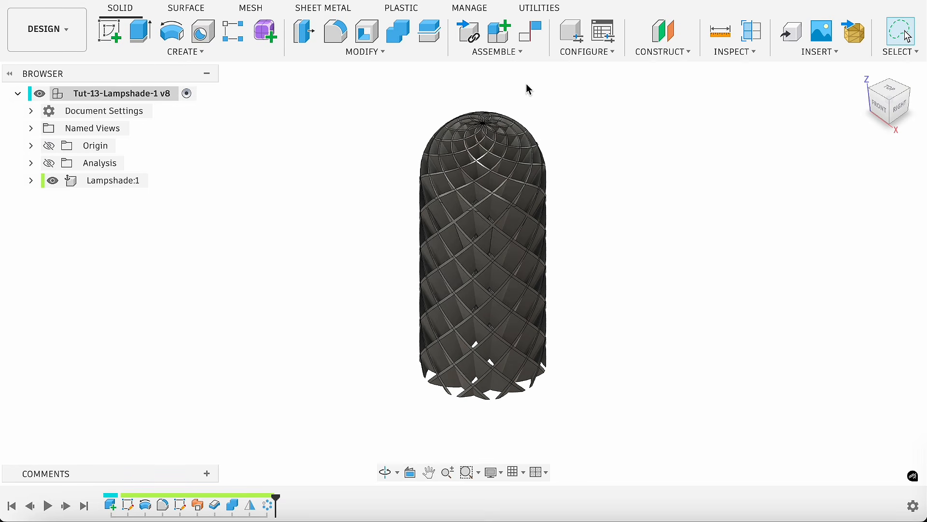
Copy the Lampshade component from the Tut-13-Lampshade-1 design and paste it as a new component inside the lamp's Lampshade, keeping its position
{"action": "right_click", "coordinate": [112, 188]}
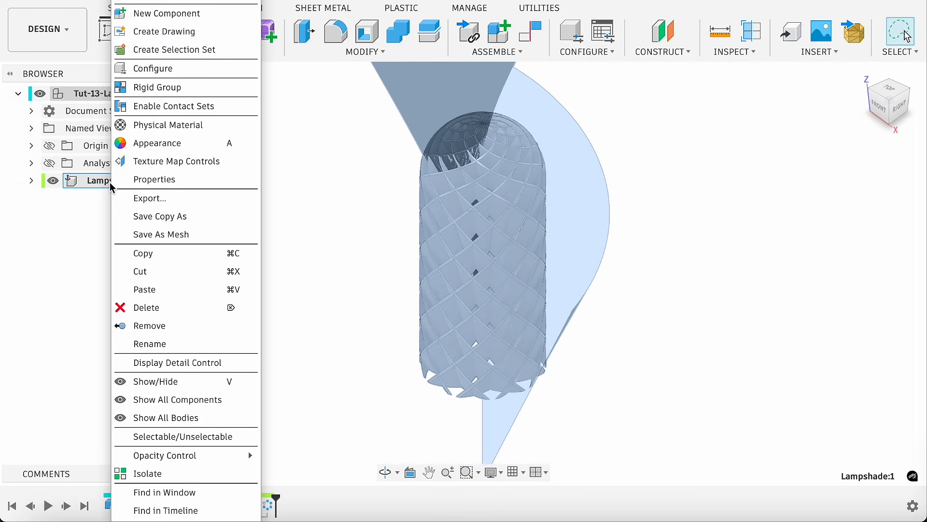
{"action": "left_click", "coordinate": [150, 254]}
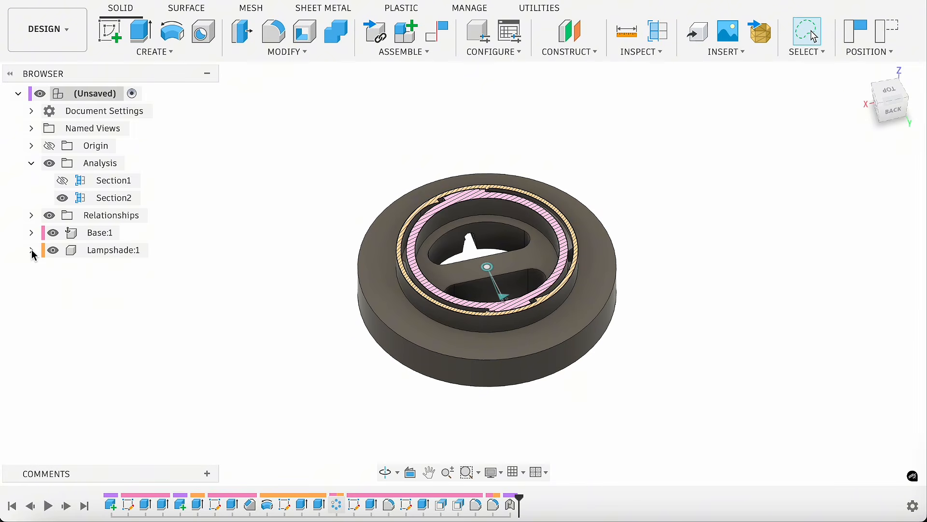
{"action": "left_click", "coordinate": [31, 251]}
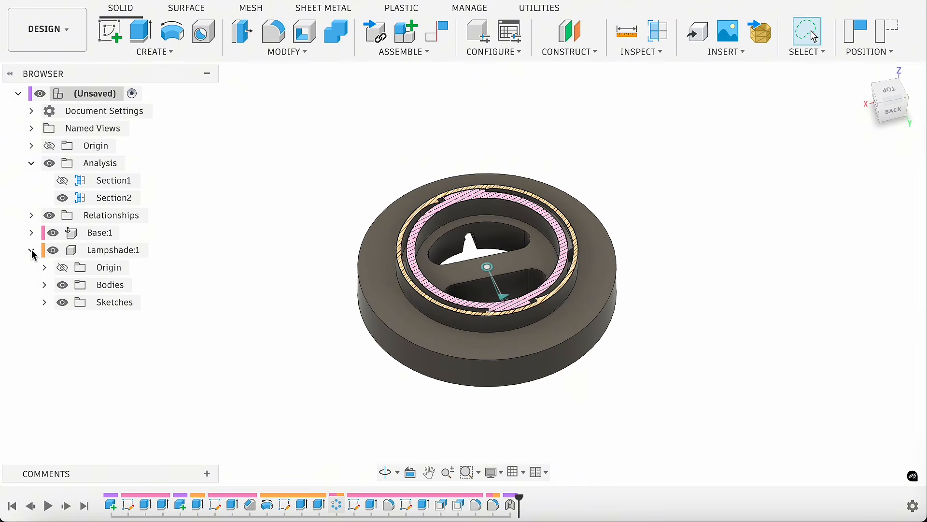
{"action": "right_click", "coordinate": [96, 253]}
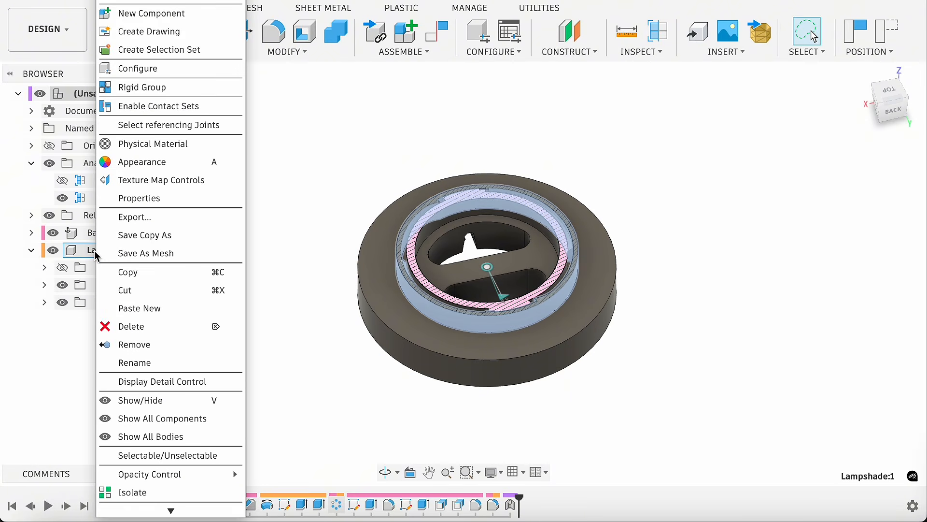
{"action": "left_click", "coordinate": [123, 313]}
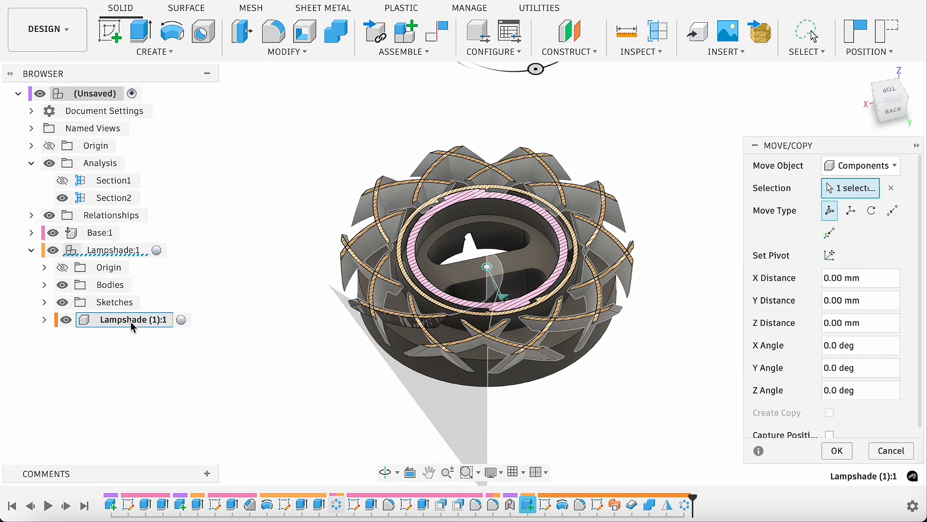
{"action": "left_click", "coordinate": [839, 453]}
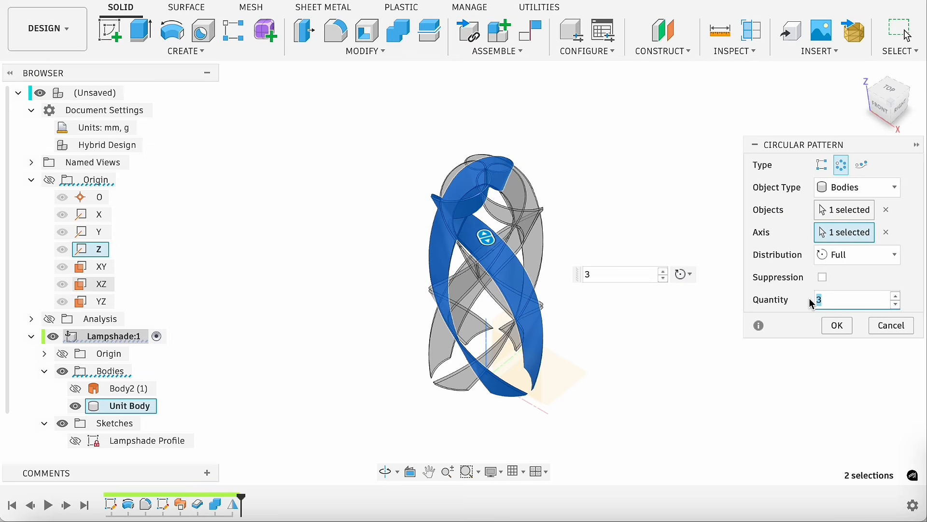
Complete the circular pattern of Unit Body about the Z axis with a quantity of 10
{"action": "type", "text": "10"}
{"action": "left_click", "coordinate": [839, 327]}
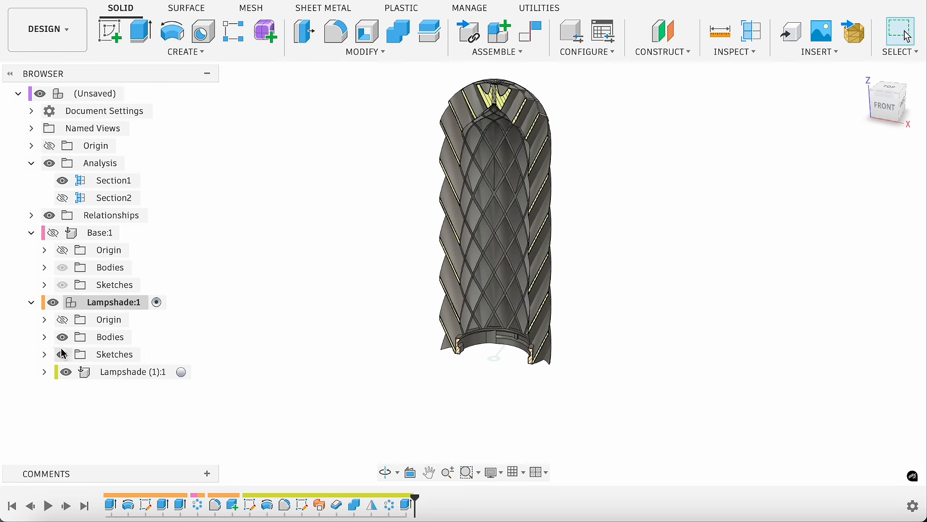
Examine the bodies contained in the Lampshade component and in its nested Lampshade (1) component
{"action": "left_click", "coordinate": [44, 337]}
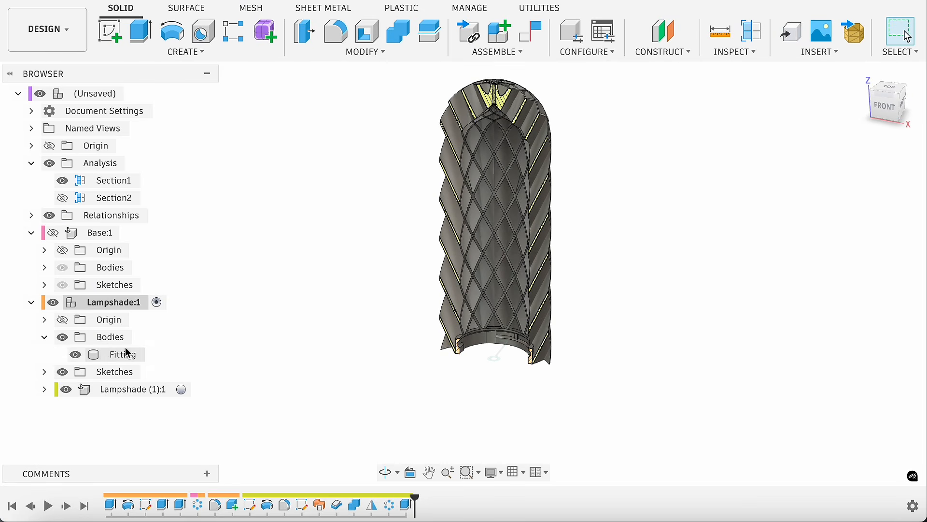
{"action": "left_click", "coordinate": [44, 337]}
{"action": "left_click", "coordinate": [44, 372]}
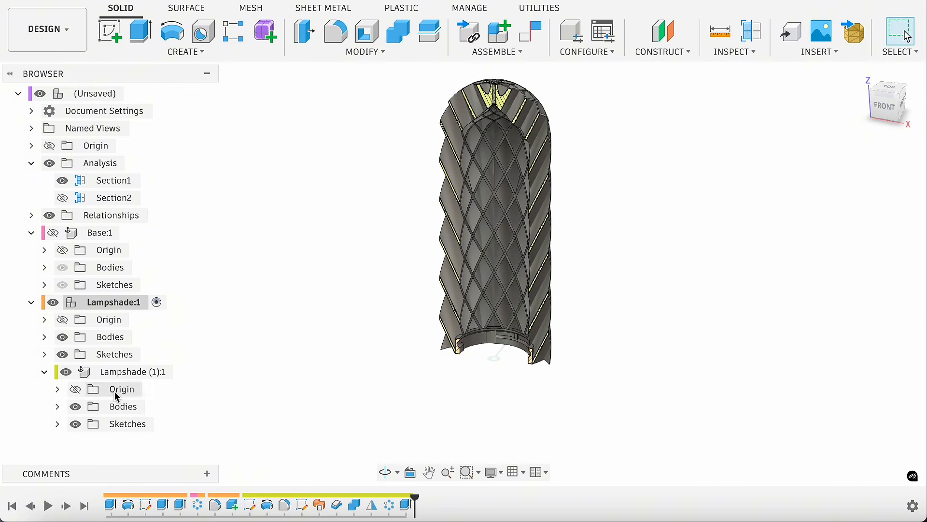
{"action": "left_click", "coordinate": [57, 407]}
{"action": "scroll", "coordinate": [132, 386], "scroll_direction": "down", "scroll_amount": 3}
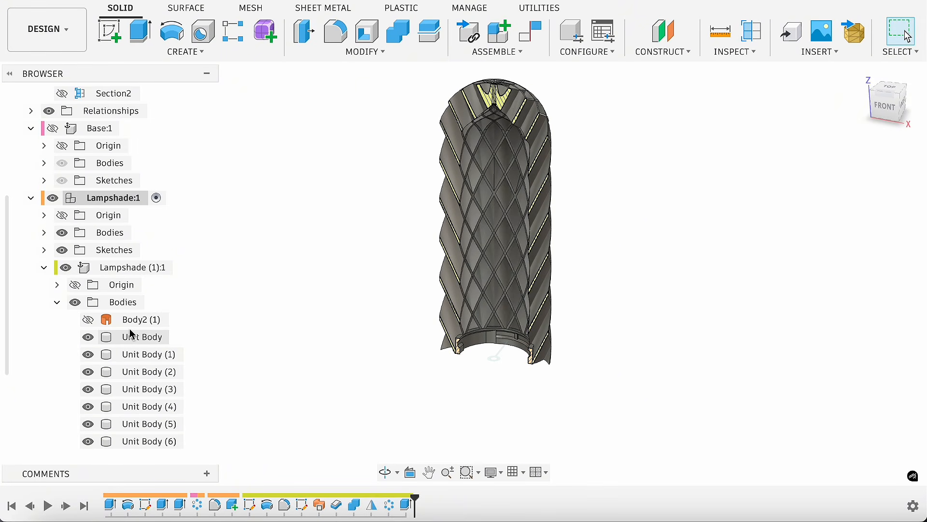
{"action": "left_click", "coordinate": [57, 301]}
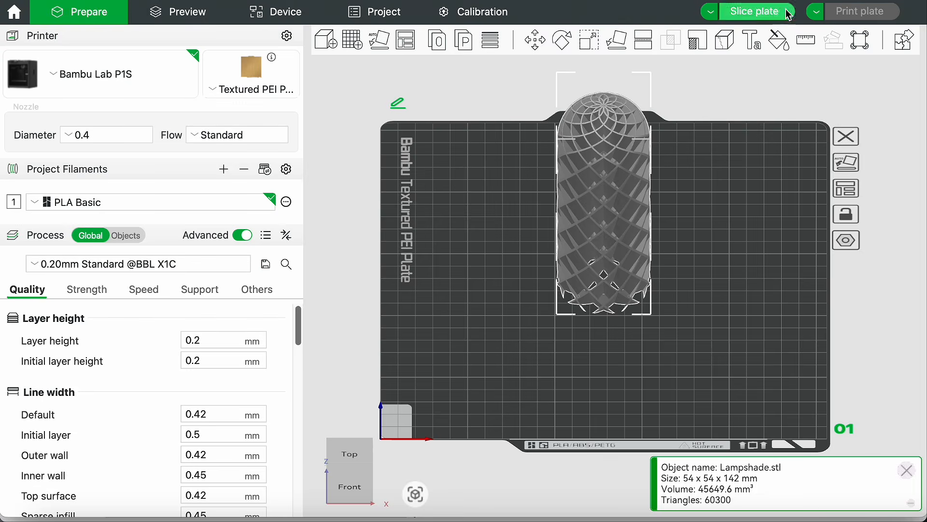
Switch to Bambu Studio, slice the plate with Lampshade.stl and preview its layers upward from the first layer
{"action": "left_click", "coordinate": [758, 11]}
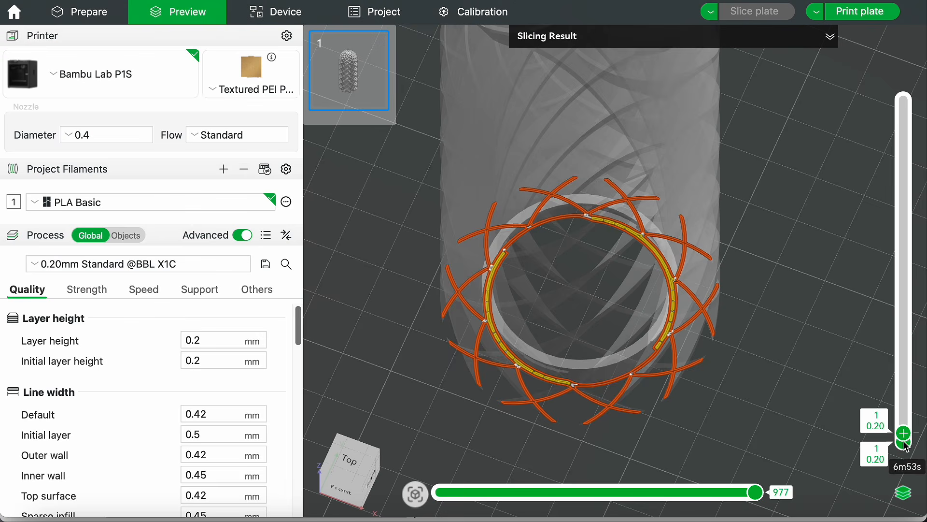
{"action": "left_click_drag", "start_coordinate": [905, 443], "coordinate": [901, 352]}
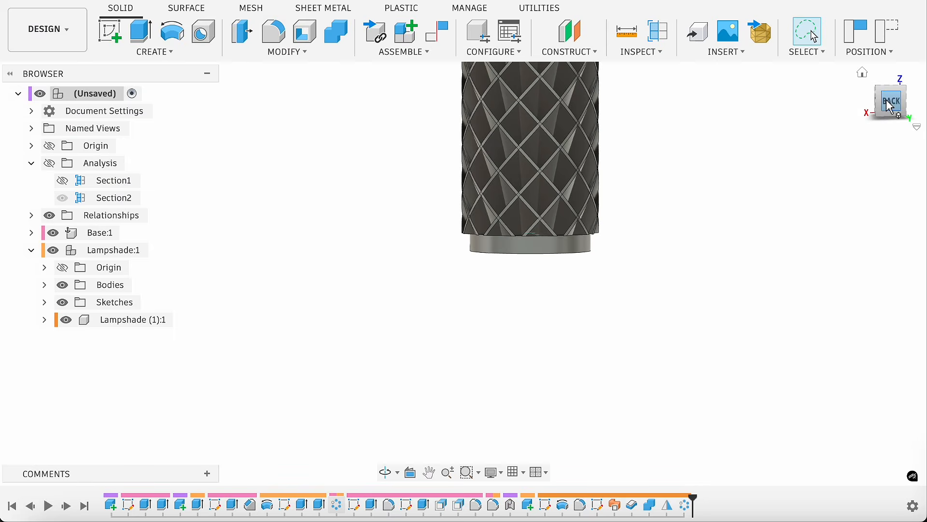
Back in Fusion, set the Diameter_1 user parameter to Shade_Diameter and delete the Light_Diameter_1 parameter
{"action": "left_click", "coordinate": [890, 103]}
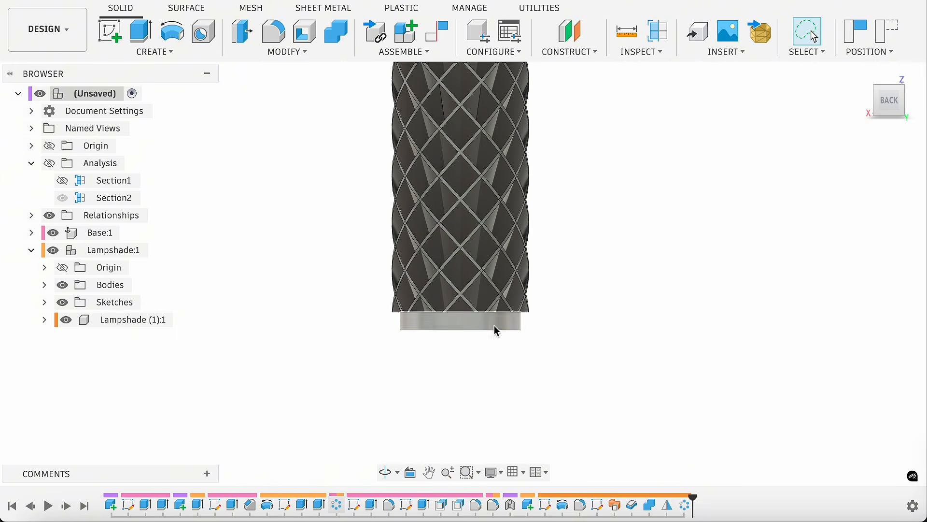
{"action": "left_click", "coordinate": [333, 53]}
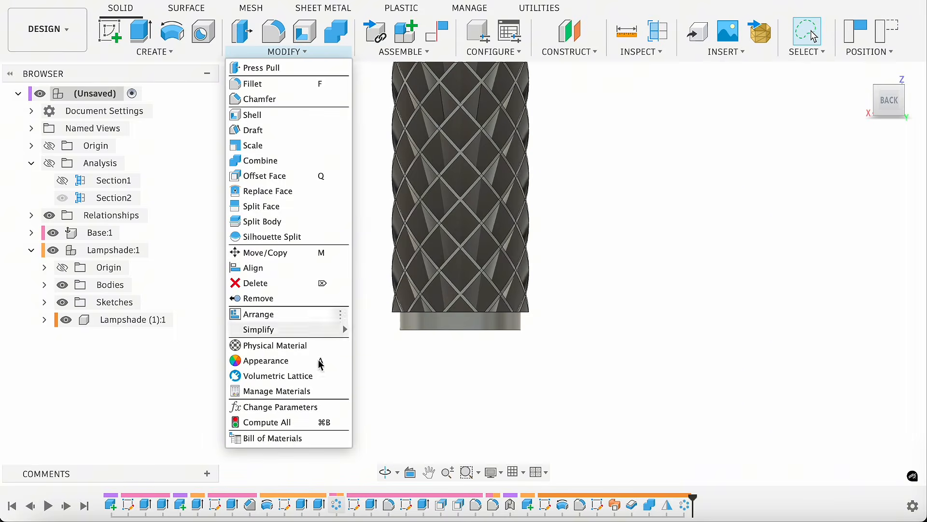
{"action": "left_click", "coordinate": [314, 406]}
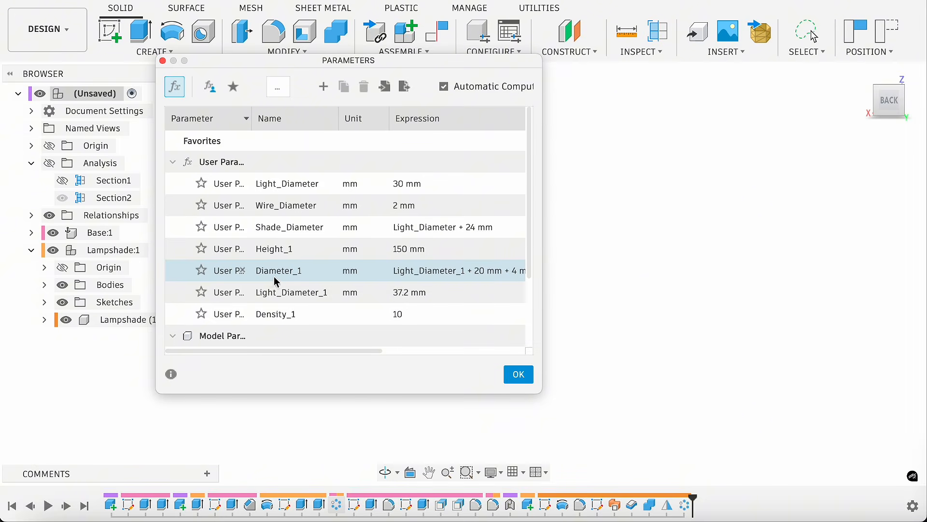
{"action": "left_click", "coordinate": [422, 270]}
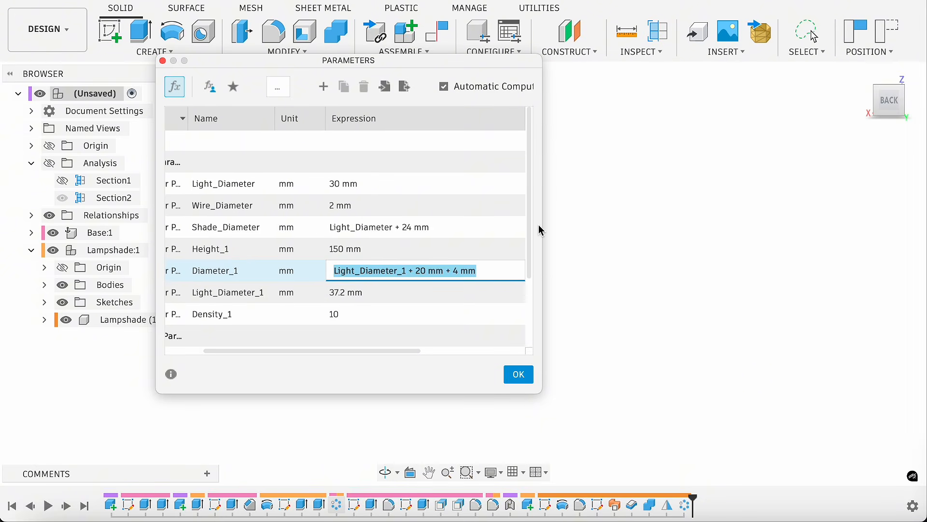
{"action": "type", "text": "Shade_Diameter"}
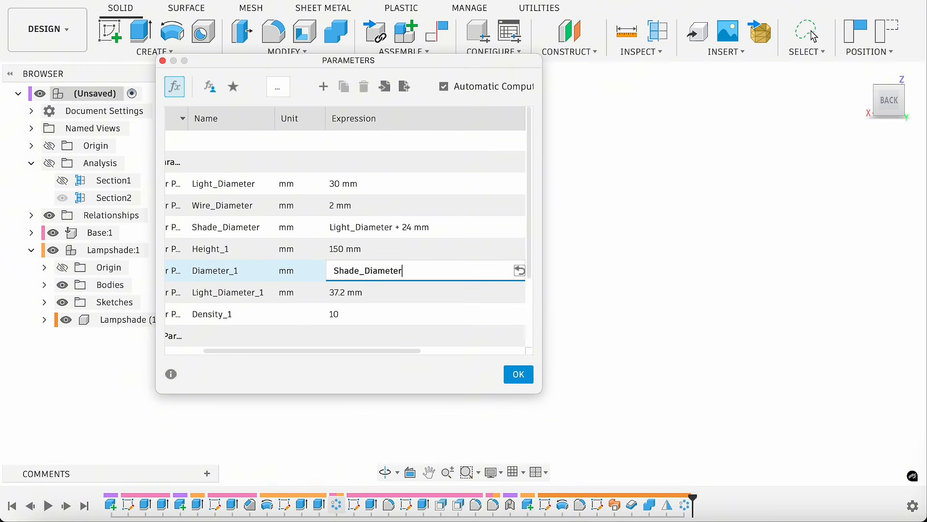
{"action": "key", "text": "Return"}
{"action": "left_click_drag", "start_coordinate": [397, 351], "coordinate": [338, 351]}
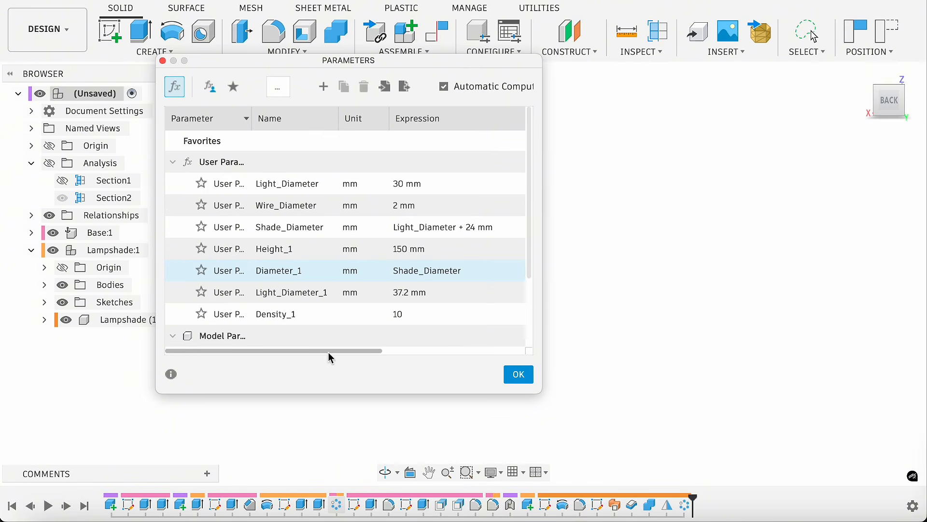
{"action": "left_click", "coordinate": [243, 292]}
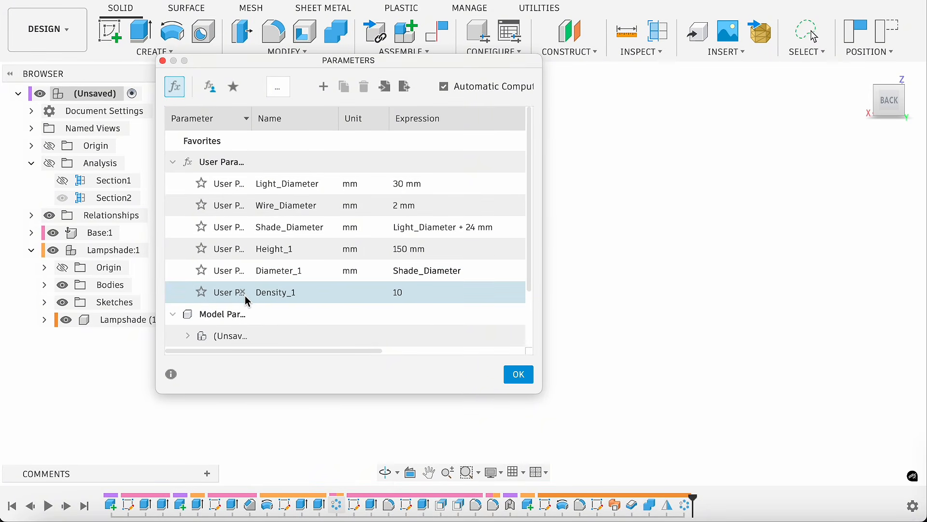
{"action": "left_click", "coordinate": [518, 376]}
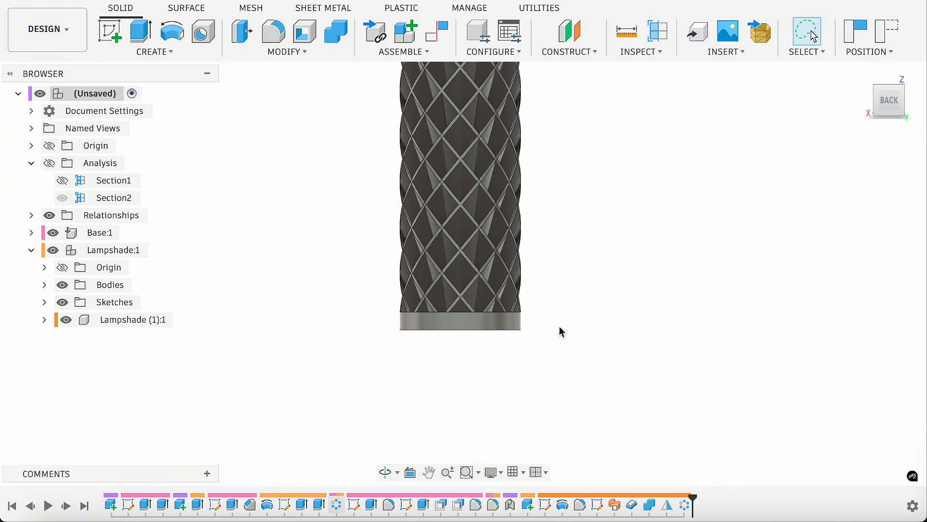
Display the Section1 analysis of the lamp and hide the Base component to expose the Lampshade's fitting
{"action": "left_click_drag", "start_coordinate": [882, 107], "coordinate": [870, 113]}
{"action": "mouse_move", "coordinate": [722, 219]}
{"action": "middle_mouse_down", "text": "shift"}
{"action": "mouse_move", "coordinate": [725, 247]}
{"action": "mouse_move", "coordinate": [733, 224]}
{"action": "mouse_move", "coordinate": [715, 239]}
{"action": "middle_mouse_up", "text": "shift"}
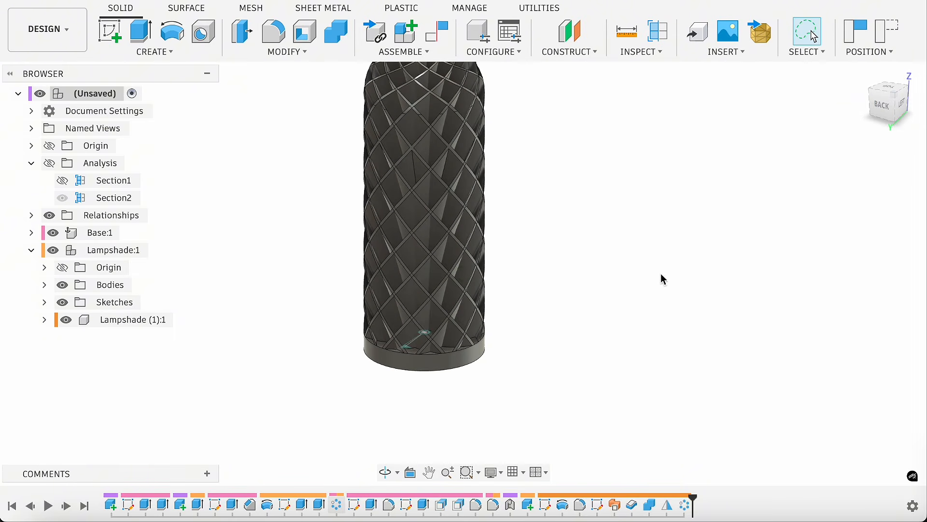
{"action": "scroll", "coordinate": [513, 350], "scroll_direction": "down", "scroll_amount": 2}
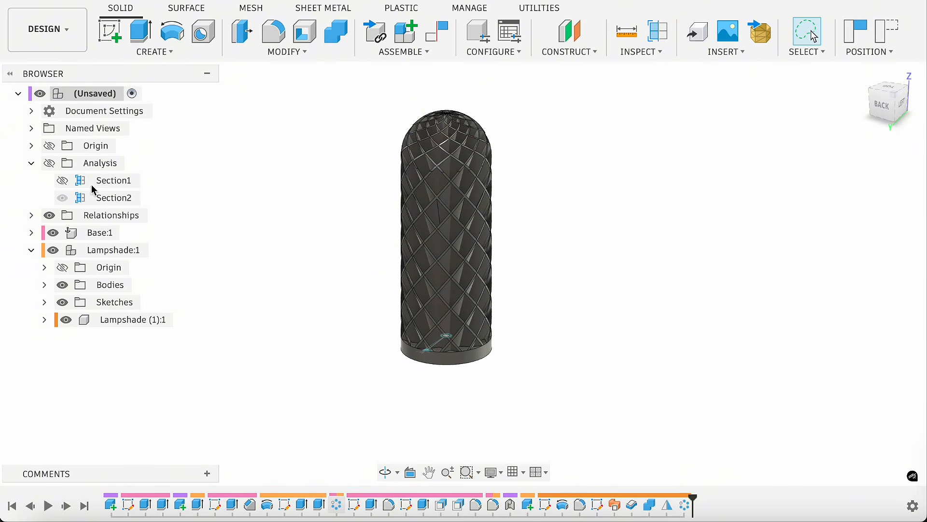
{"action": "left_click", "coordinate": [49, 163]}
{"action": "left_click", "coordinate": [63, 181]}
{"action": "middle_click_drag", "start_coordinate": [894, 141], "coordinate": [750, 103], "text": "shift"}
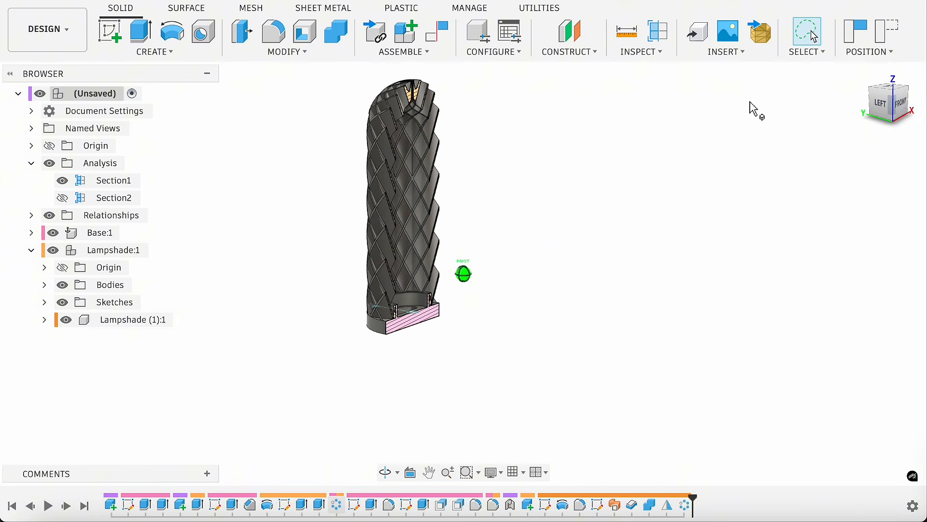
{"action": "left_click", "coordinate": [900, 103]}
{"action": "scroll", "coordinate": [443, 346], "scroll_direction": "up", "scroll_amount": 2}
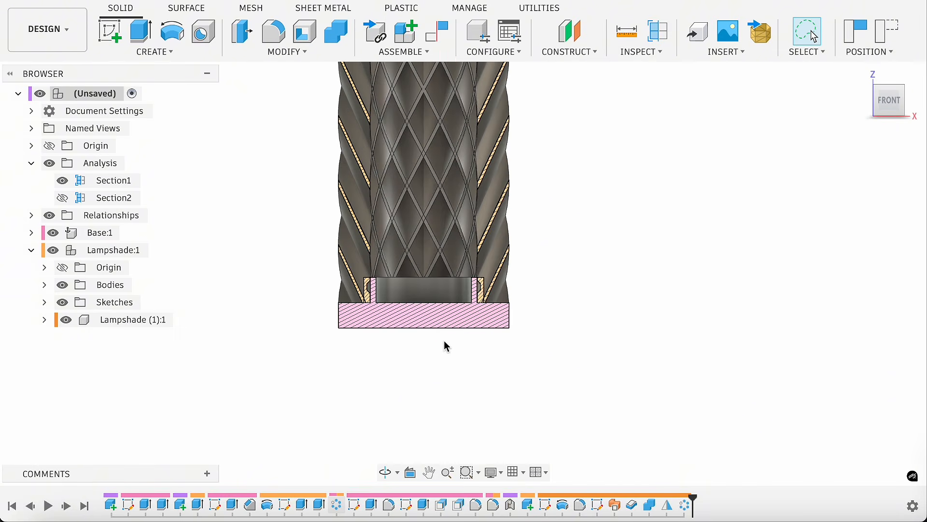
{"action": "left_click", "coordinate": [54, 233]}
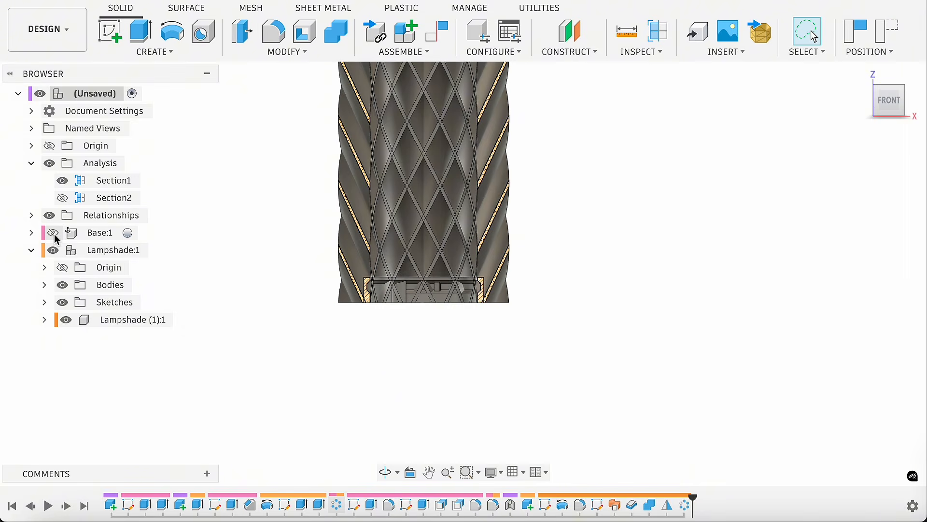
{"action": "scroll", "coordinate": [437, 332], "scroll_direction": "up", "scroll_amount": 3}
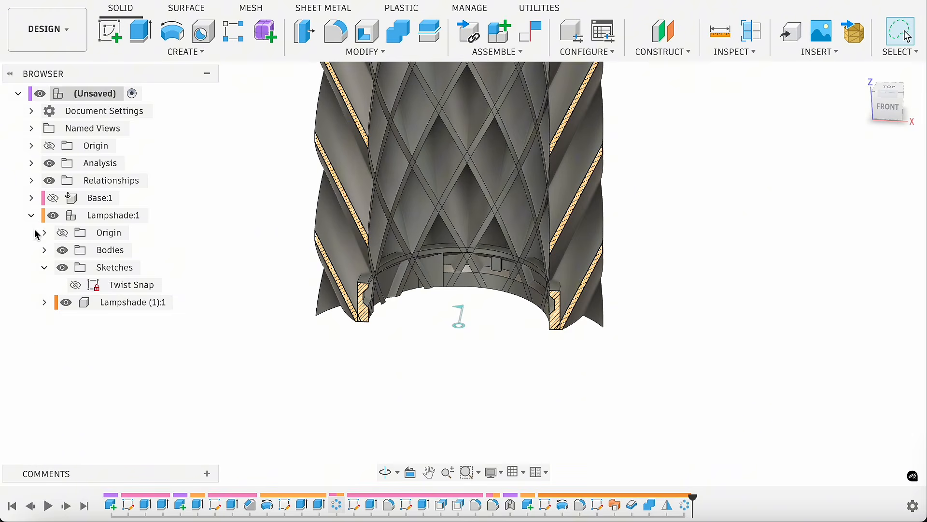
Show the Twist Snap sketch and extrude-cut its profiles inside the outer ring up to the fitting's upper face, sparing the Lampshade's hidden bodies
{"action": "left_click", "coordinate": [75, 284]}
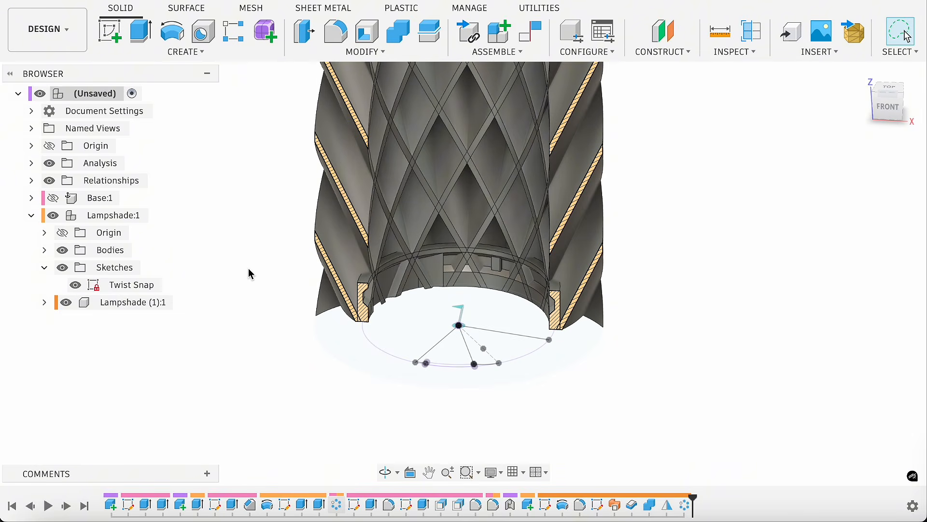
{"action": "key", "text": "e"}
{"action": "left_click_drag", "start_coordinate": [517, 407], "coordinate": [416, 315]}
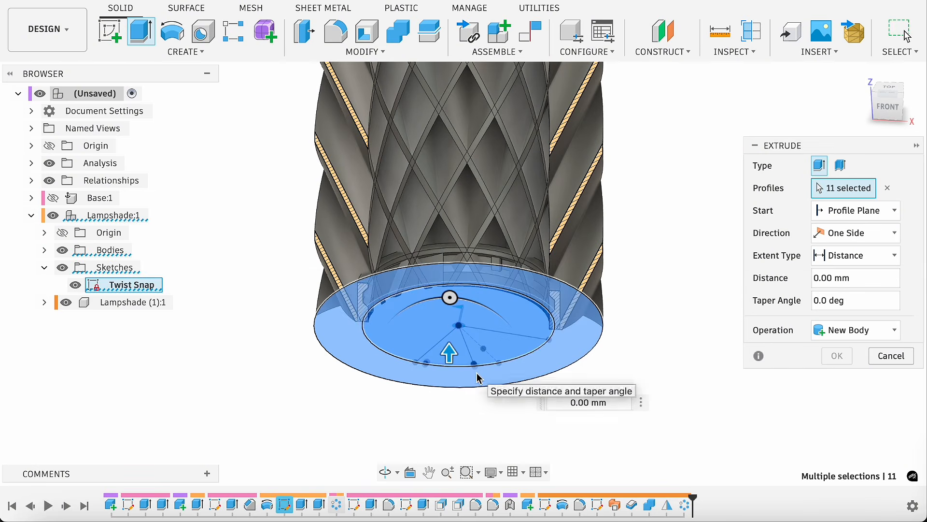
{"action": "left_click", "coordinate": [478, 378]}
{"action": "left_click", "coordinate": [846, 256]}
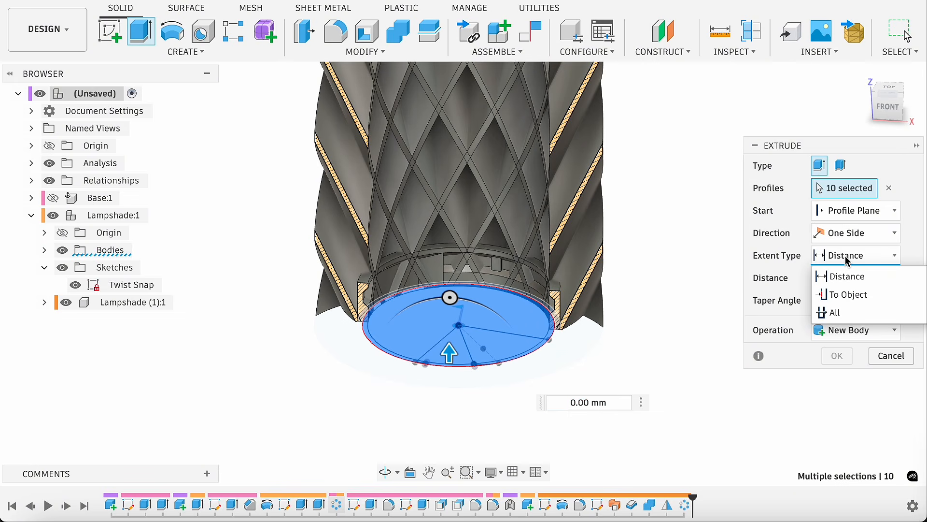
{"action": "left_click", "coordinate": [845, 294]}
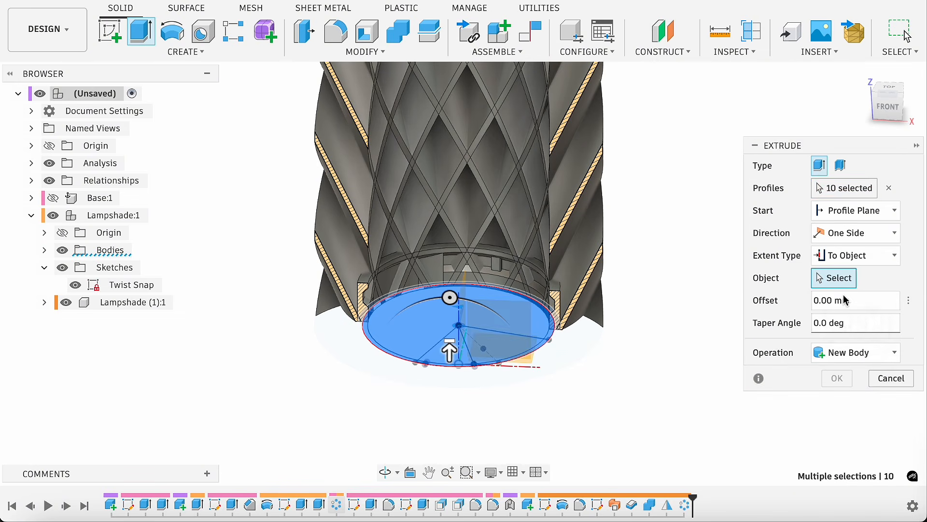
{"action": "scroll", "coordinate": [488, 259], "scroll_direction": "up", "scroll_amount": 5}
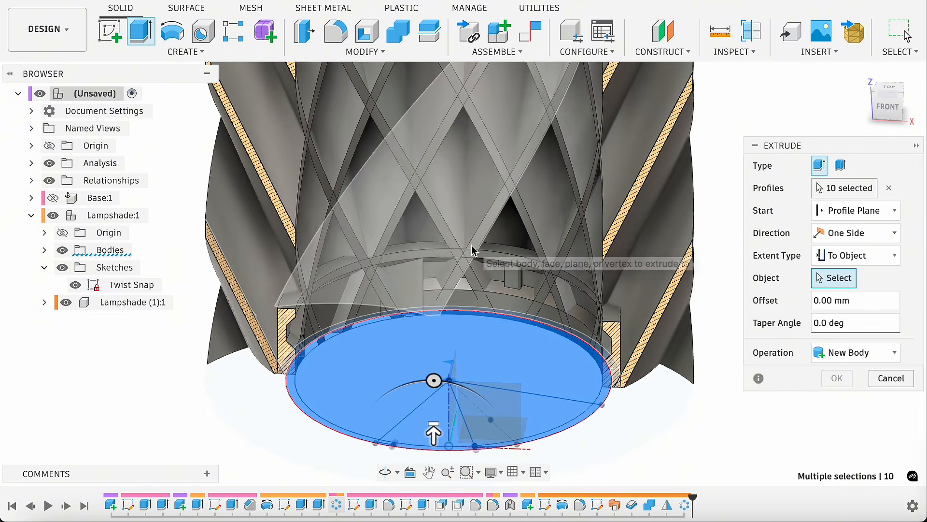
{"action": "left_click", "coordinate": [511, 249]}
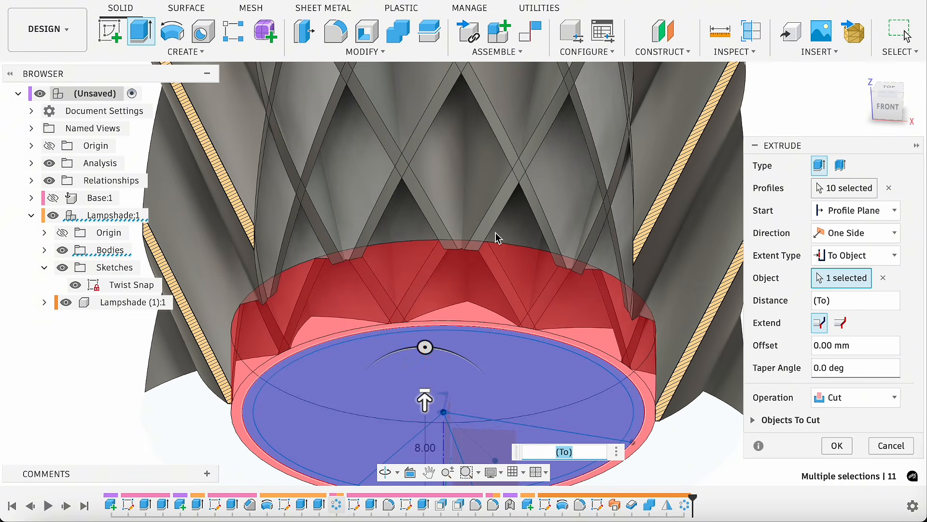
{"action": "scroll", "coordinate": [496, 234], "scroll_direction": "down", "scroll_amount": 3}
{"action": "scroll", "coordinate": [495, 233], "scroll_direction": "down", "scroll_amount": 1}
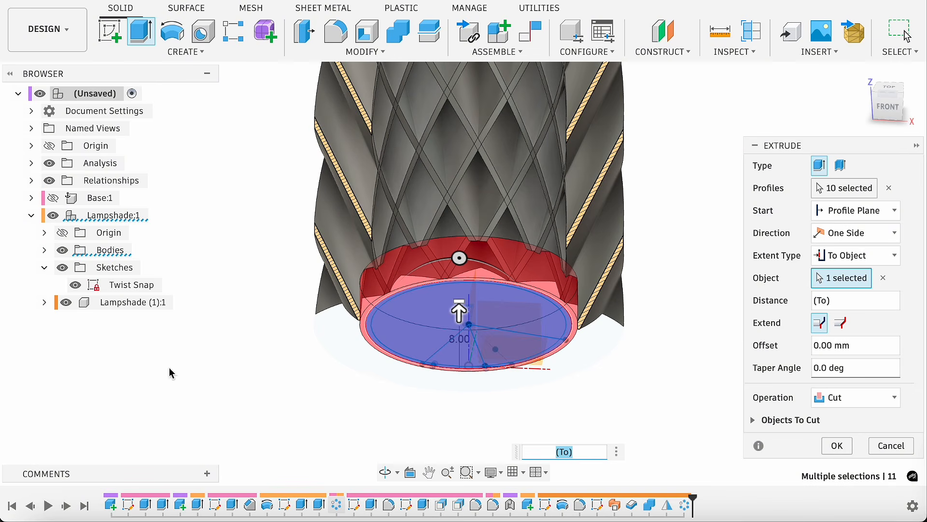
{"action": "left_click", "coordinate": [63, 250]}
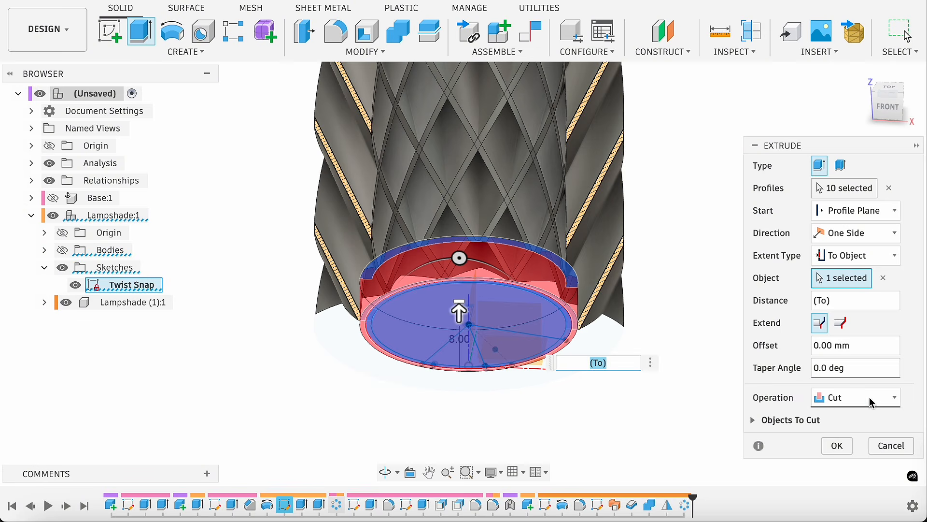
{"action": "left_click", "coordinate": [835, 445]}
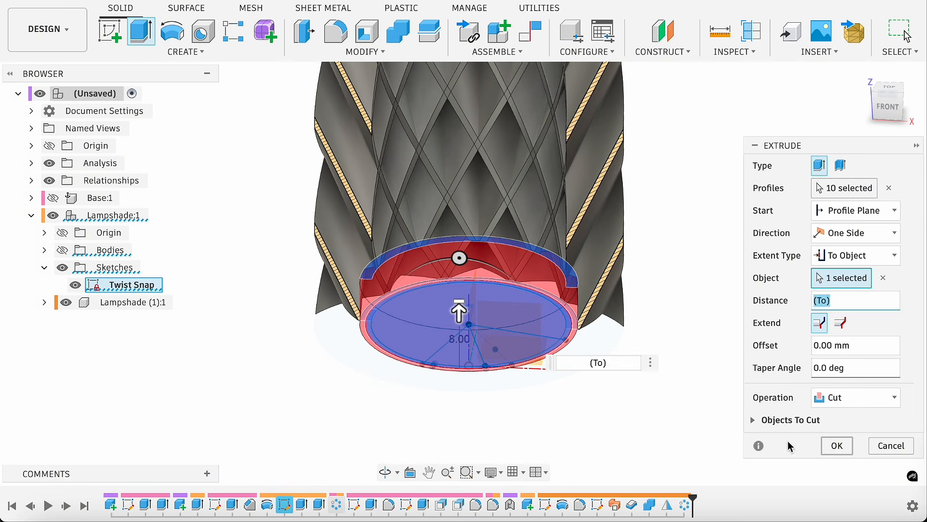
Hide the Twist Snap sketch, show the Lampshade's bodies again and activate the top-level assembly
{"action": "left_click", "coordinate": [76, 285]}
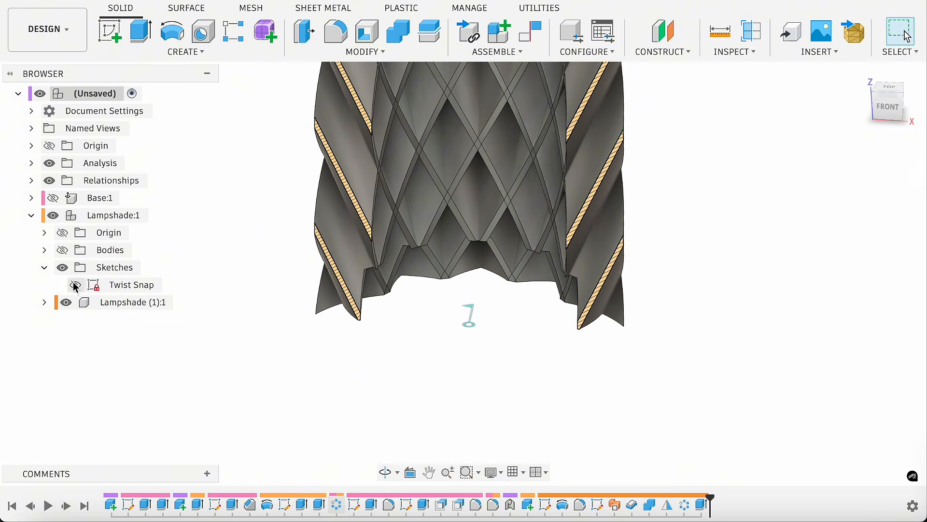
{"action": "left_click", "coordinate": [45, 268]}
{"action": "left_click", "coordinate": [62, 249]}
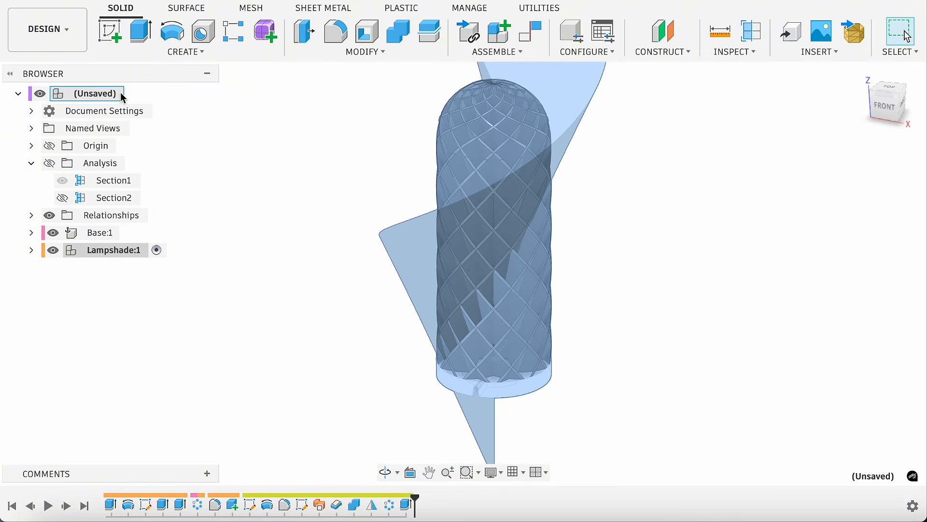
{"action": "left_click", "coordinate": [129, 93]}
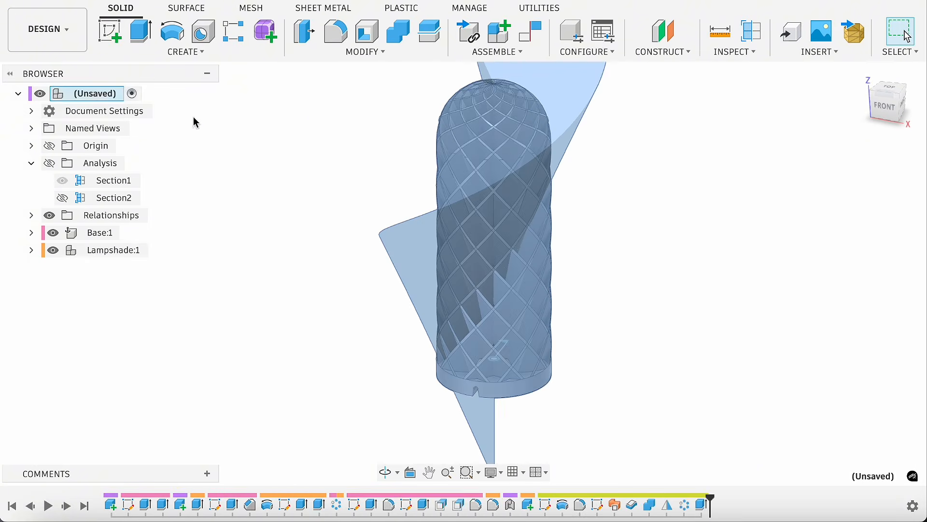
Set the Light_Diameter user parameter to 60 mm and Wire_Diameter to 2.8 mm
{"action": "left_click", "coordinate": [366, 52]}
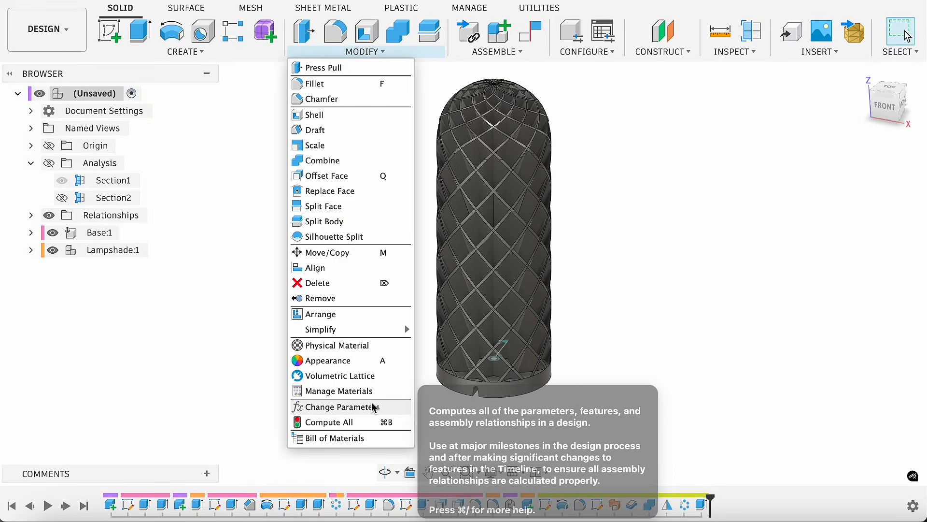
{"action": "left_click", "coordinate": [374, 407]}
{"action": "left_click", "coordinate": [296, 237]}
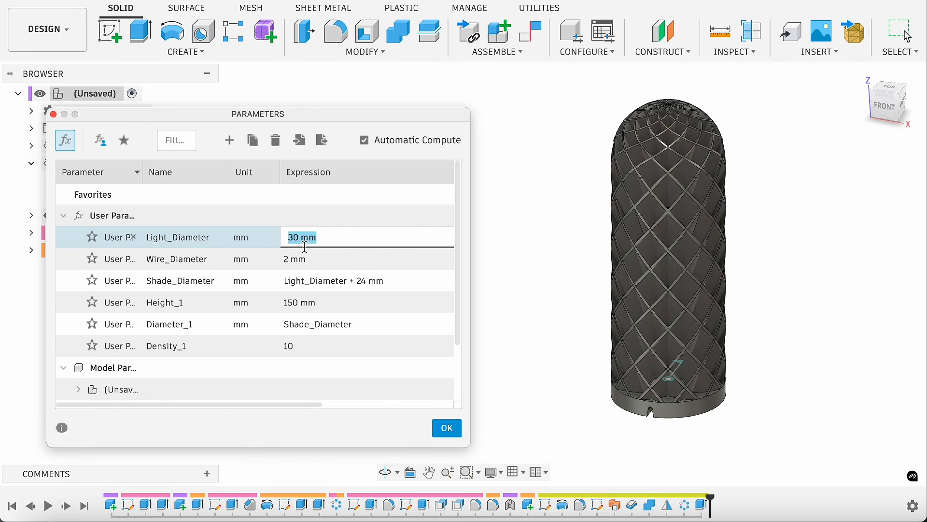
{"action": "type", "text": "60"}
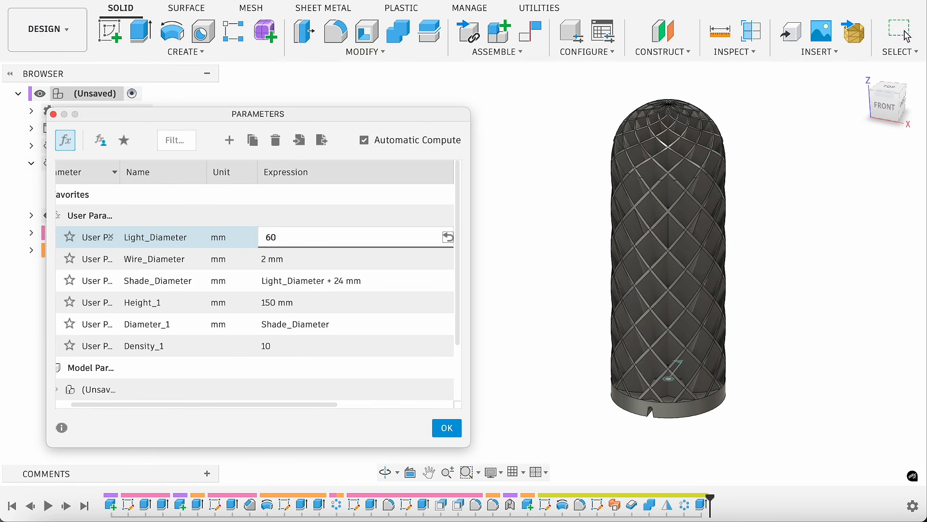
{"action": "left_click", "coordinate": [307, 251]}
{"action": "left_click", "coordinate": [336, 253]}
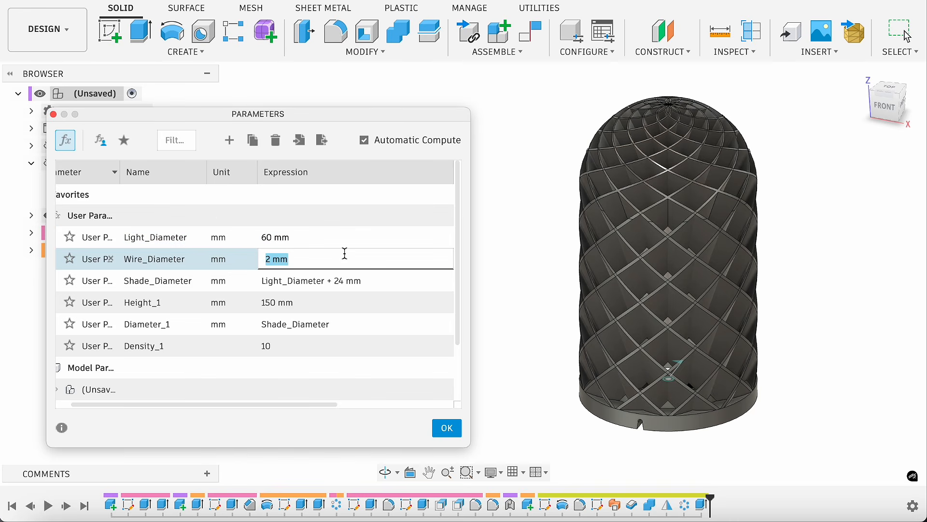
{"action": "type", "text": "2.8"}
{"action": "key", "text": "Return"}
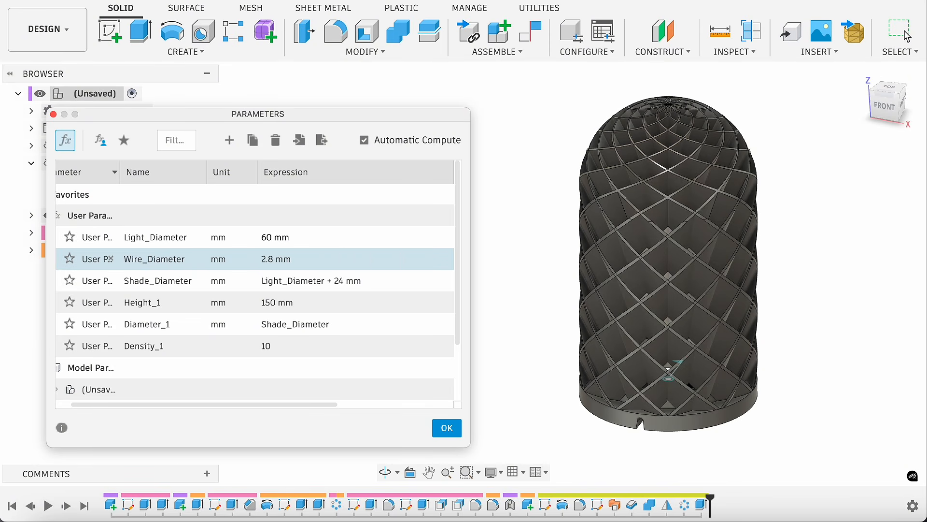
Set the Height_1 user parameter to 200 mm and accept the parameter changes
{"action": "left_click", "coordinate": [274, 305]}
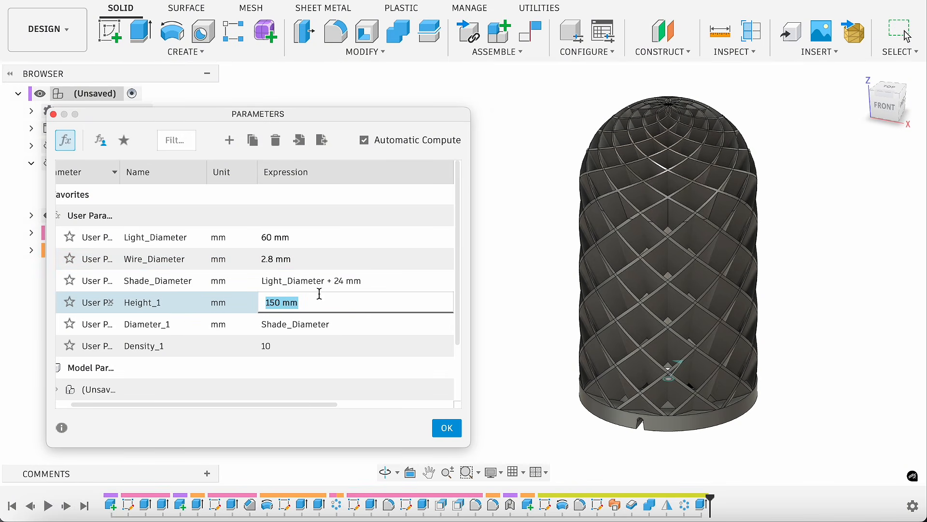
{"action": "type", "text": "200"}
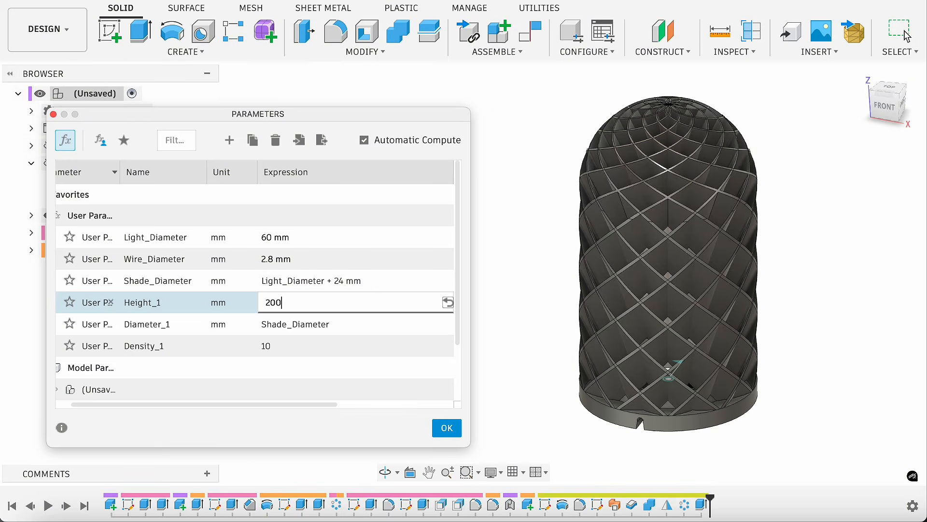
{"action": "key", "text": "Return"}
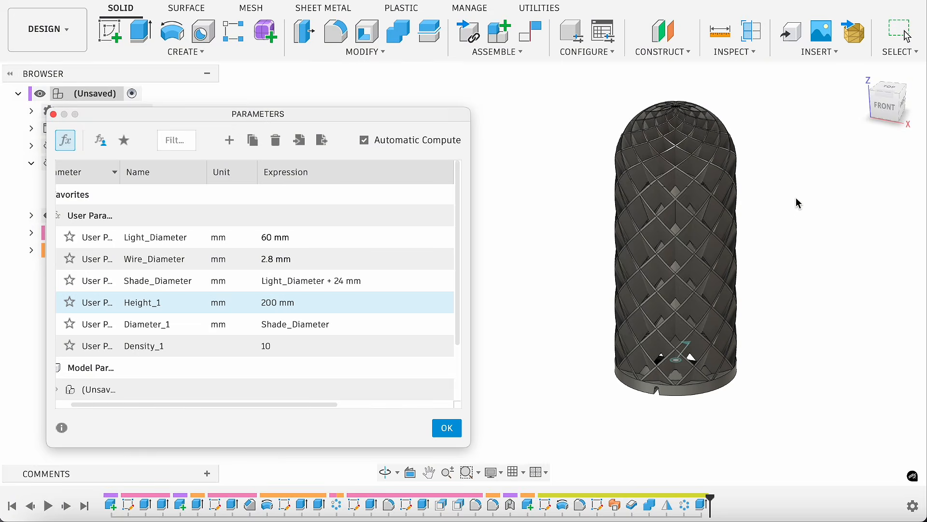
{"action": "left_click", "coordinate": [448, 431]}
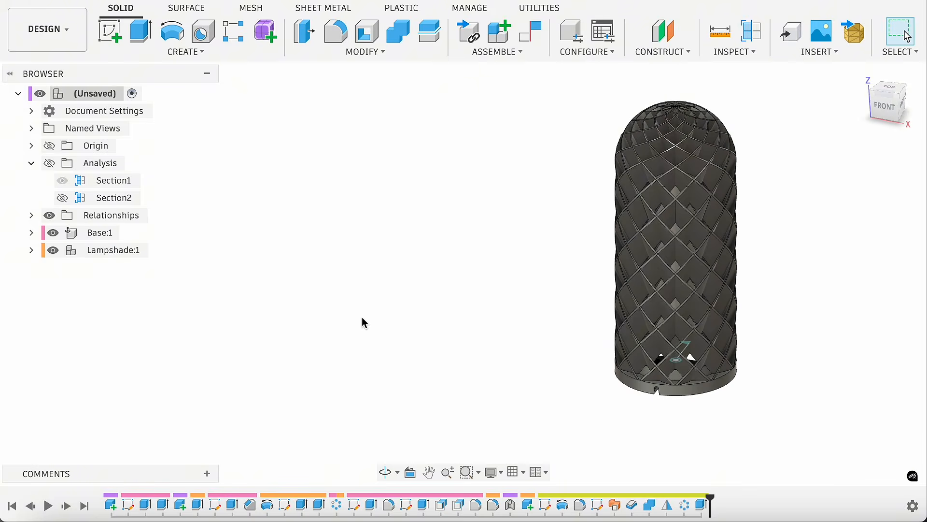
{"action": "scroll", "coordinate": [312, 317], "scroll_direction": "down", "scroll_amount": 5}
{"action": "scroll", "coordinate": [604, 335], "scroll_direction": "up", "scroll_amount": 4}
{"action": "scroll", "coordinate": [536, 180], "scroll_direction": "up", "scroll_amount": 1}
{"action": "mouse_move", "coordinate": [897, 102]}
{"action": "left_mouse_down"}
{"action": "mouse_move", "coordinate": [873, 130]}
{"action": "mouse_move", "coordinate": [892, 100]}
{"action": "left_mouse_up"}
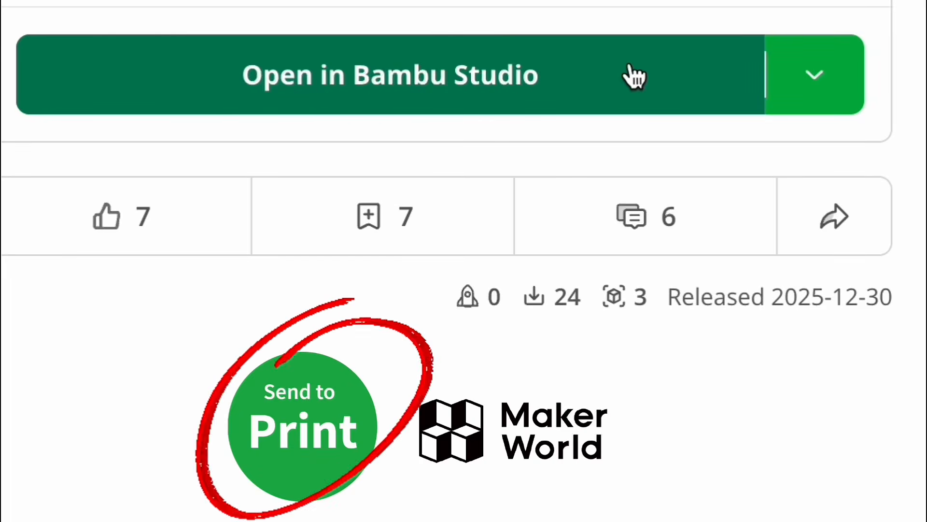
{"action": "left_click", "coordinate": [822, 91]}
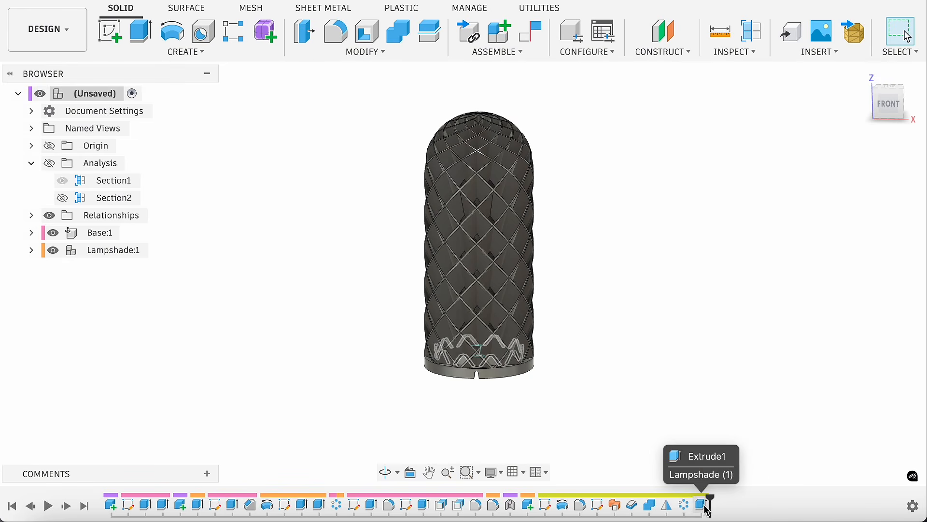
Review the profiles and extent settings of the Lampshade (1) component's Extrude1 cut without changing them
{"action": "double_click", "coordinate": [705, 505]}
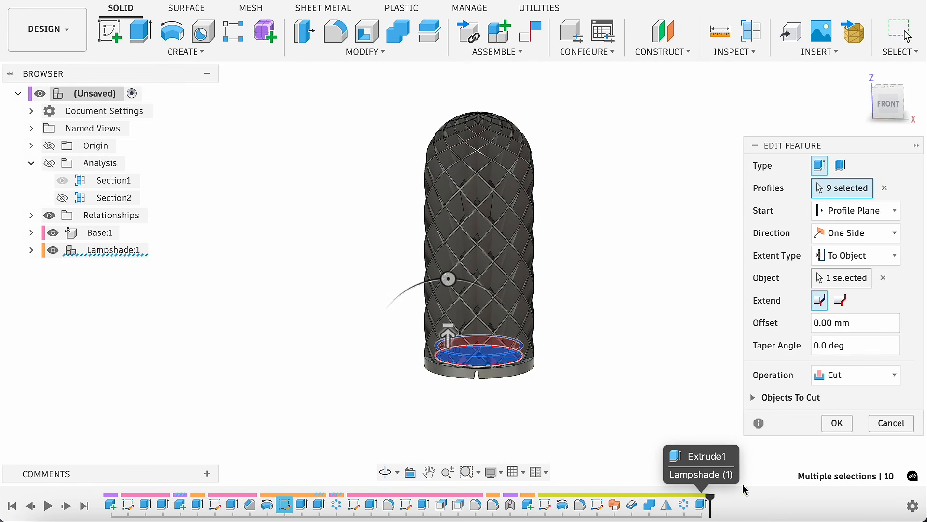
{"action": "left_click", "coordinate": [891, 423]}
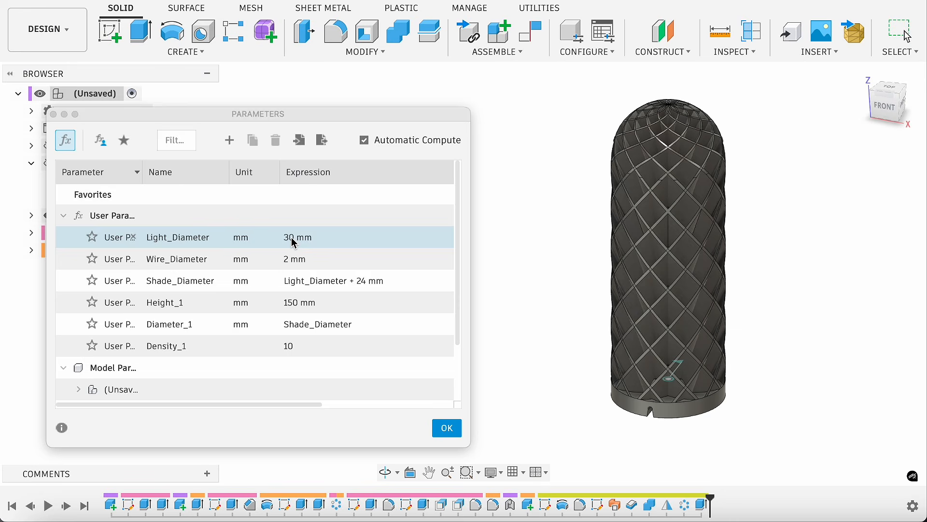
Set the Light_Diameter user parameter to 60 mm and Height_1 to 200 mm
{"action": "double_click", "coordinate": [292, 238]}
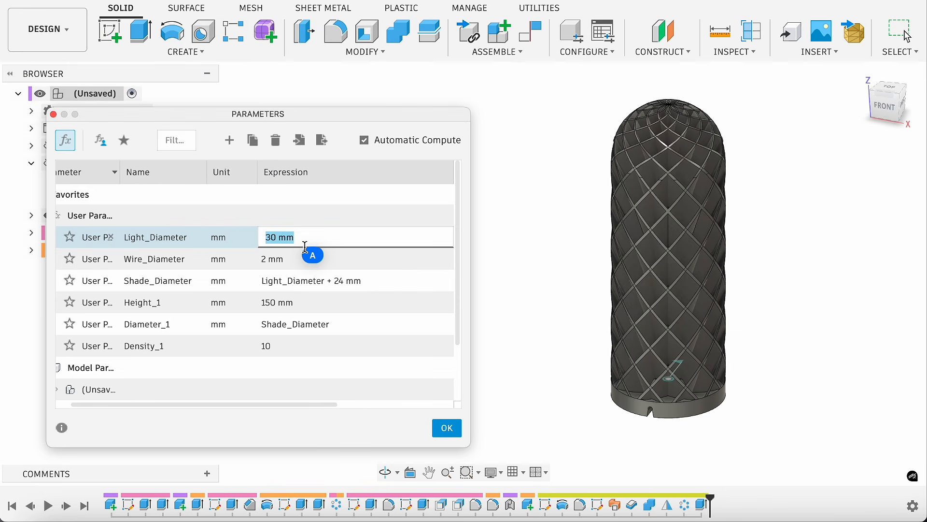
{"action": "type", "text": "60"}
{"action": "double_click", "coordinate": [319, 293]}
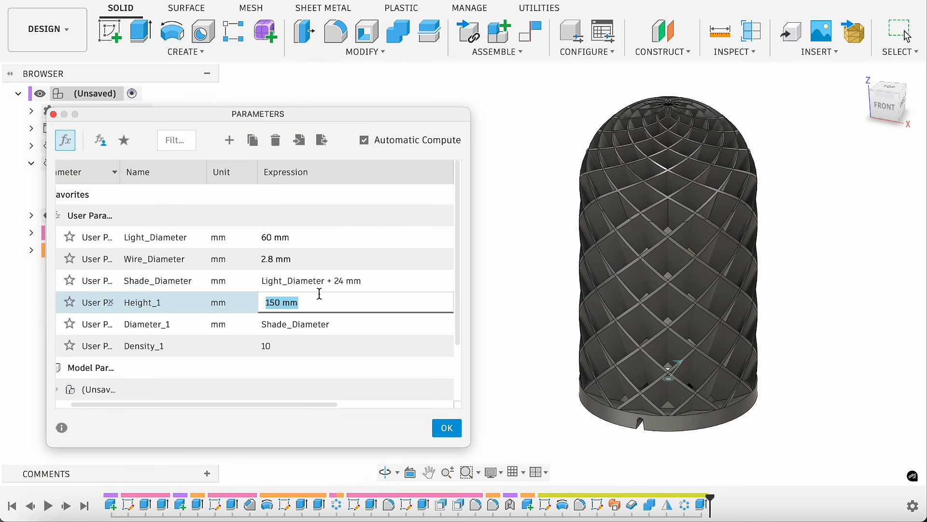
{"action": "type", "text": "200"}
{"action": "key", "text": "Return"}
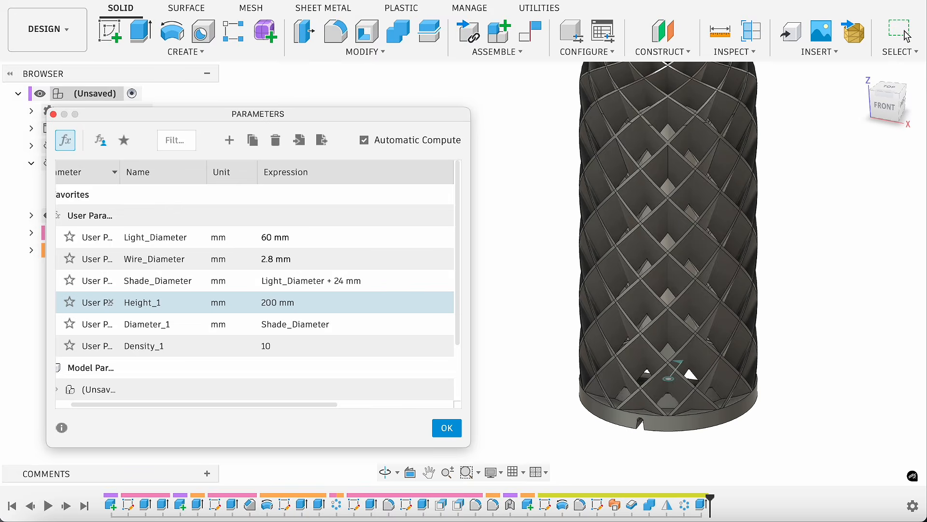